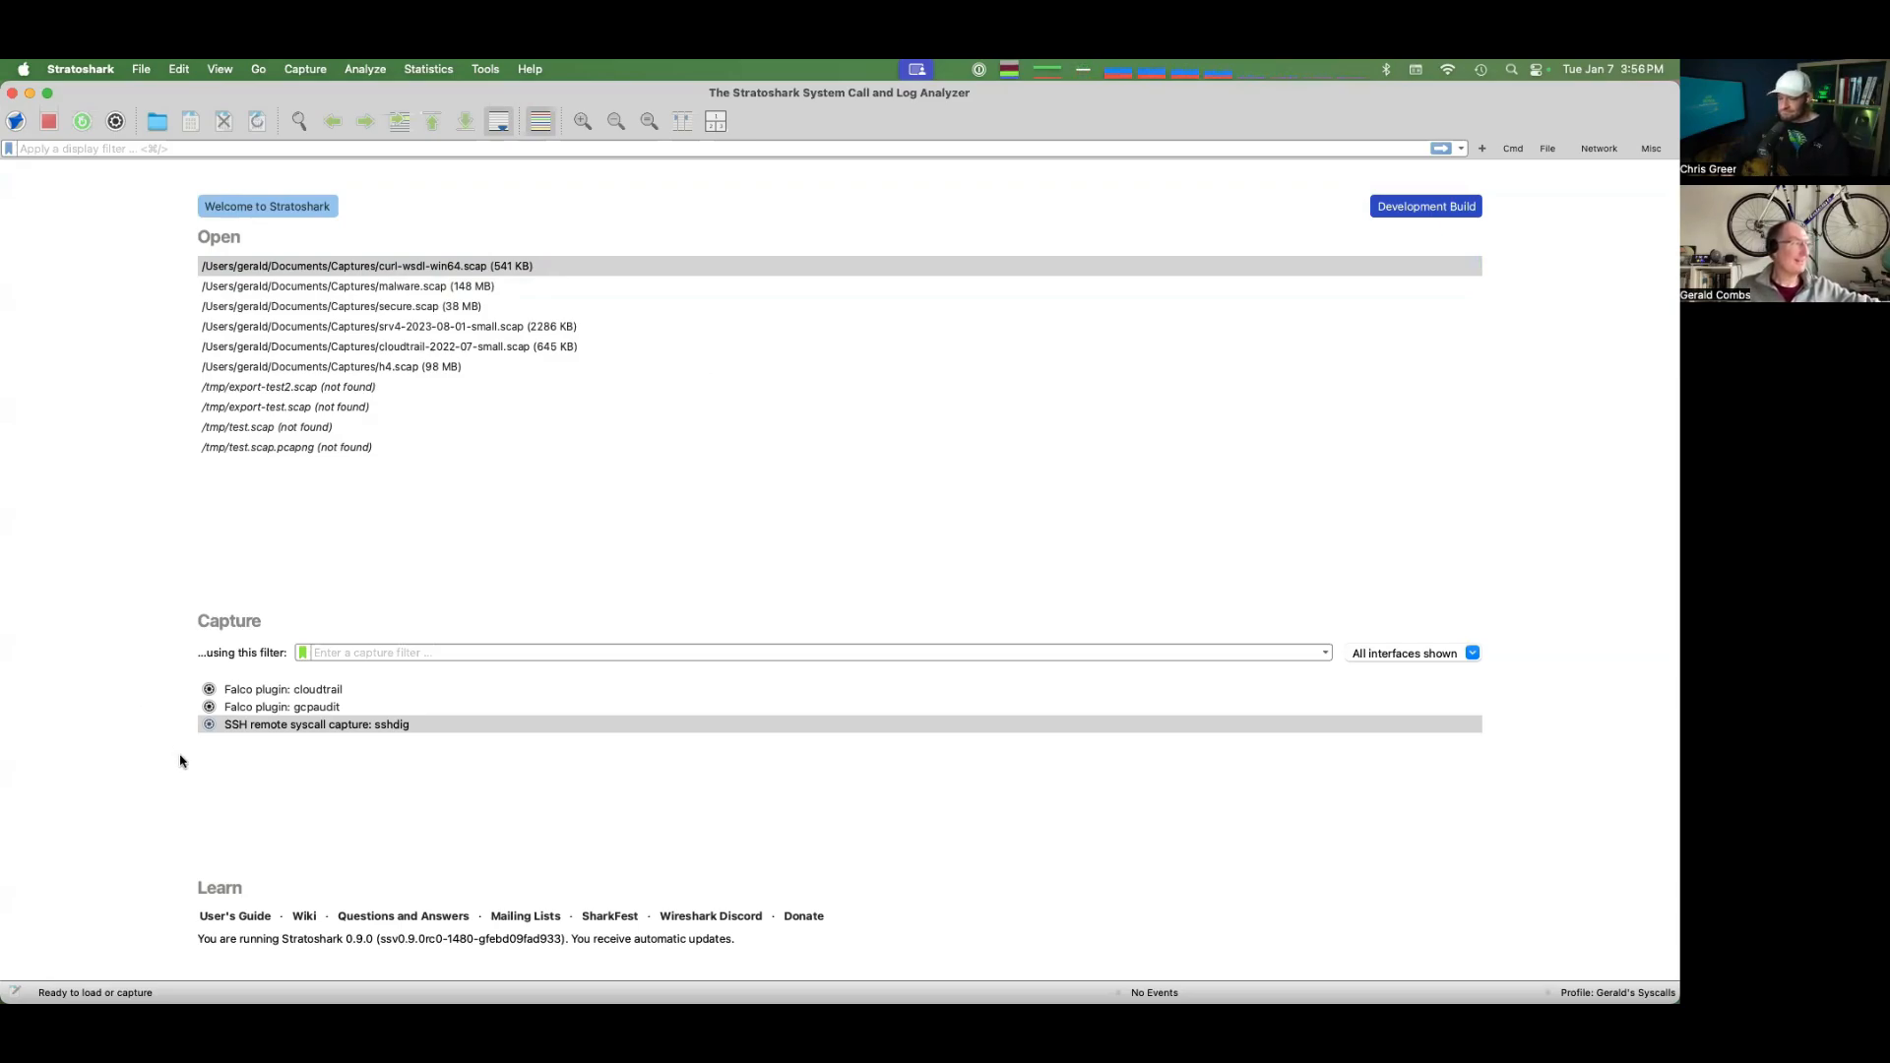
Go through the available capture sources one by one: cloudtrail, gcpaudit and the SSH remote syscall capture sshdig
{"action": "left_click", "coordinate": [242, 694]}
{"action": "left_click", "coordinate": [243, 708]}
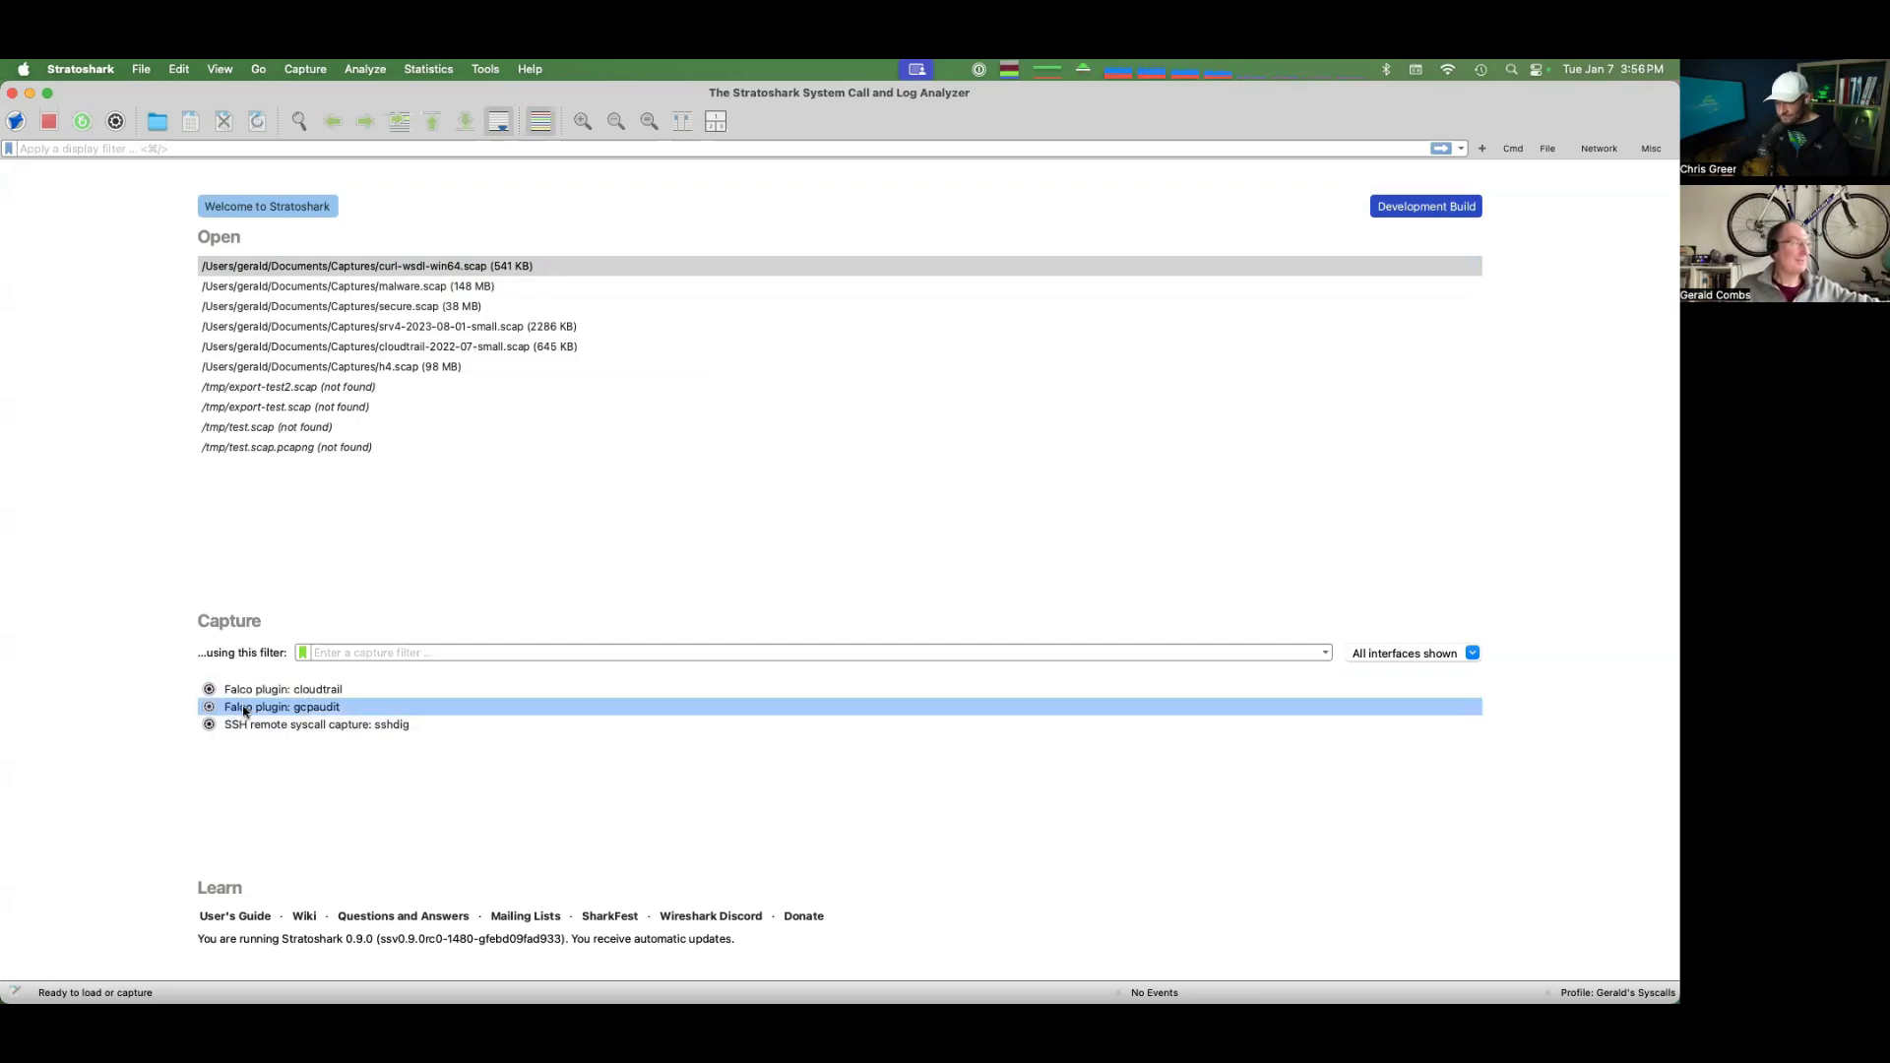
{"action": "left_click", "coordinate": [241, 728]}
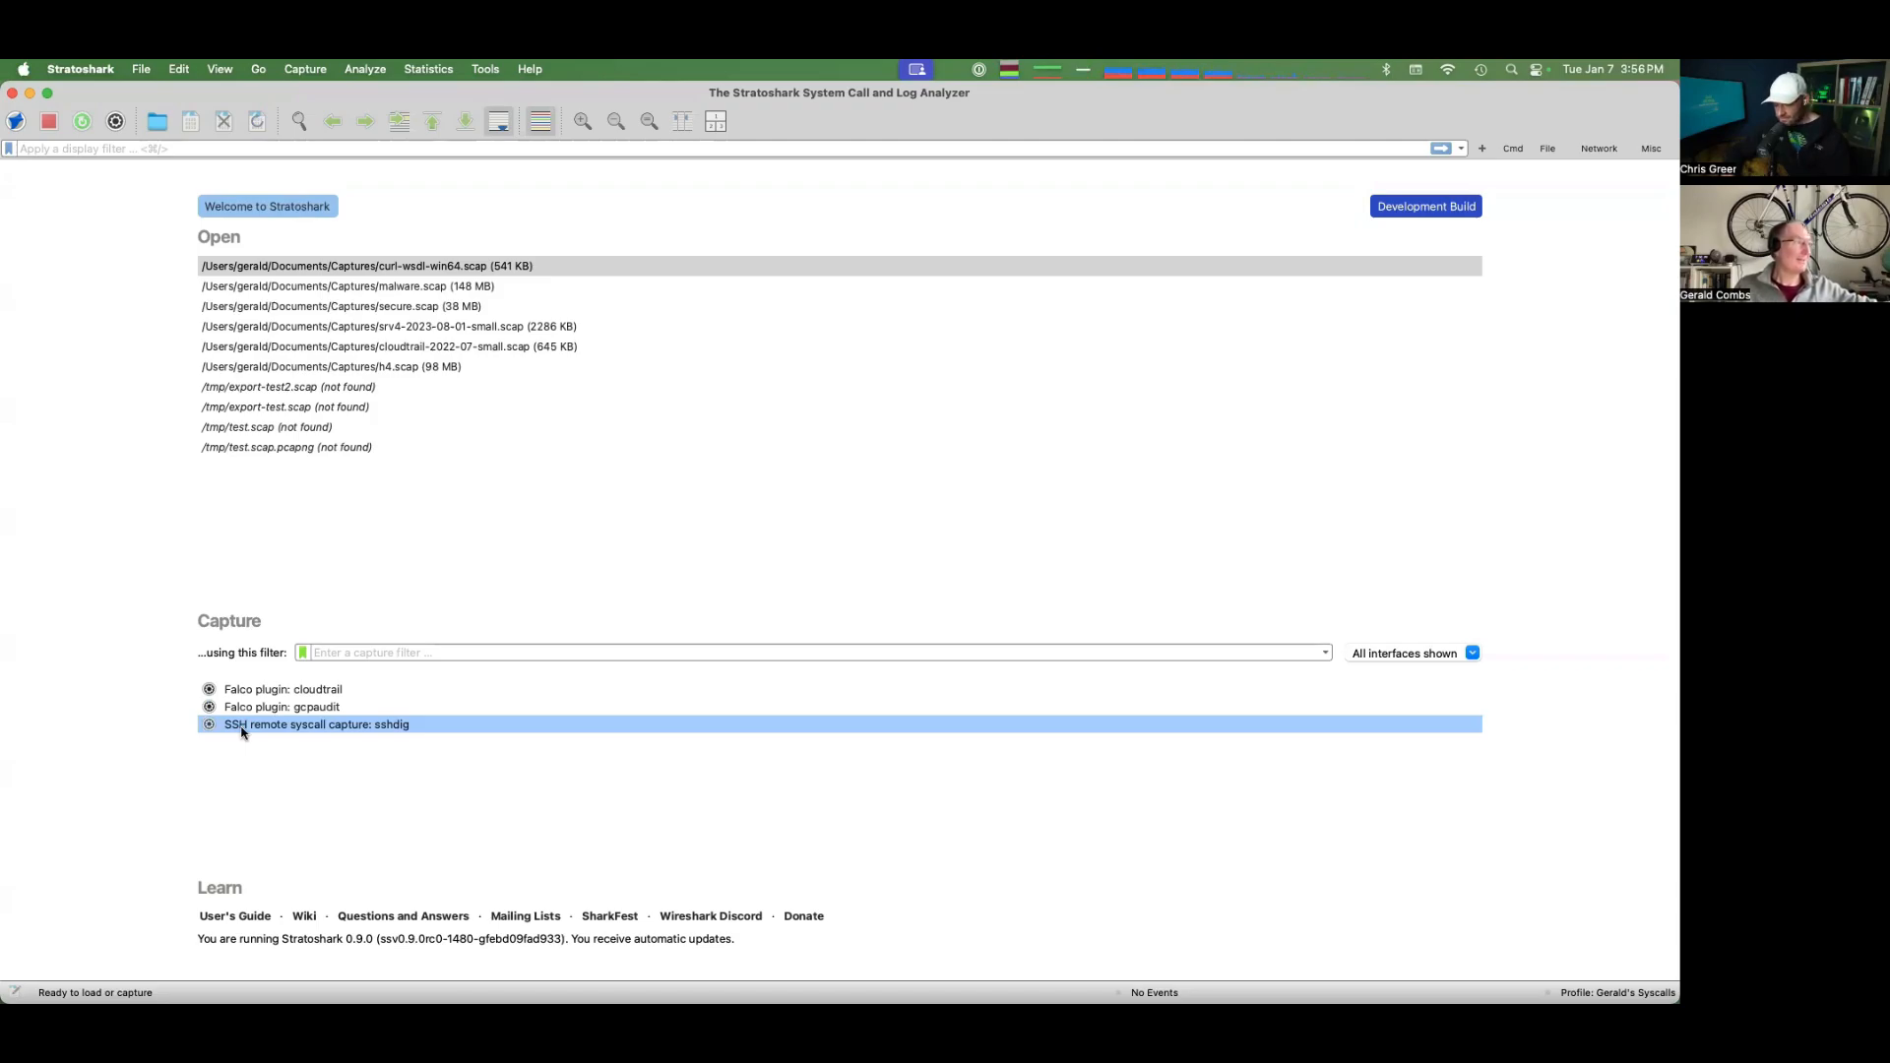
Open the recent capture file curl-wsdl-win64.scap, fit the event list's columns to their contents, and select event 571
{"action": "left_click", "coordinate": [405, 265]}
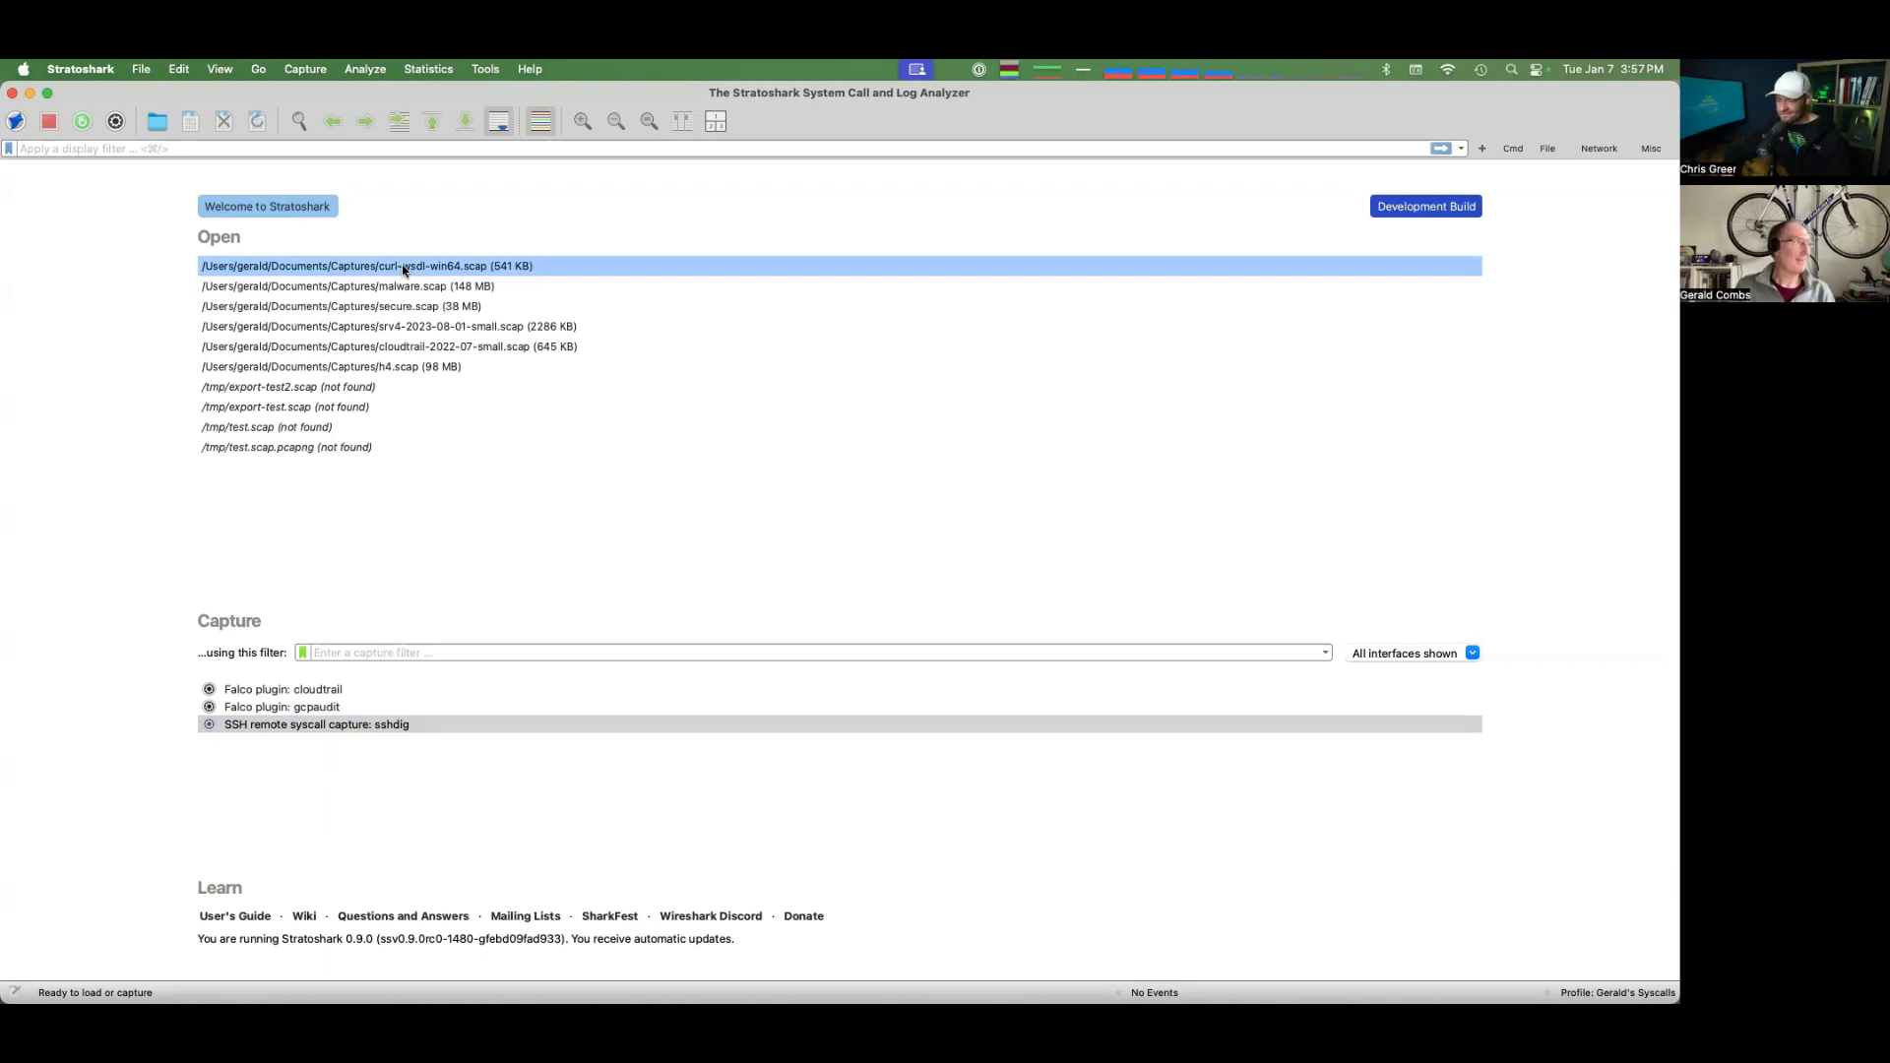
{"action": "double_click", "coordinate": [404, 266]}
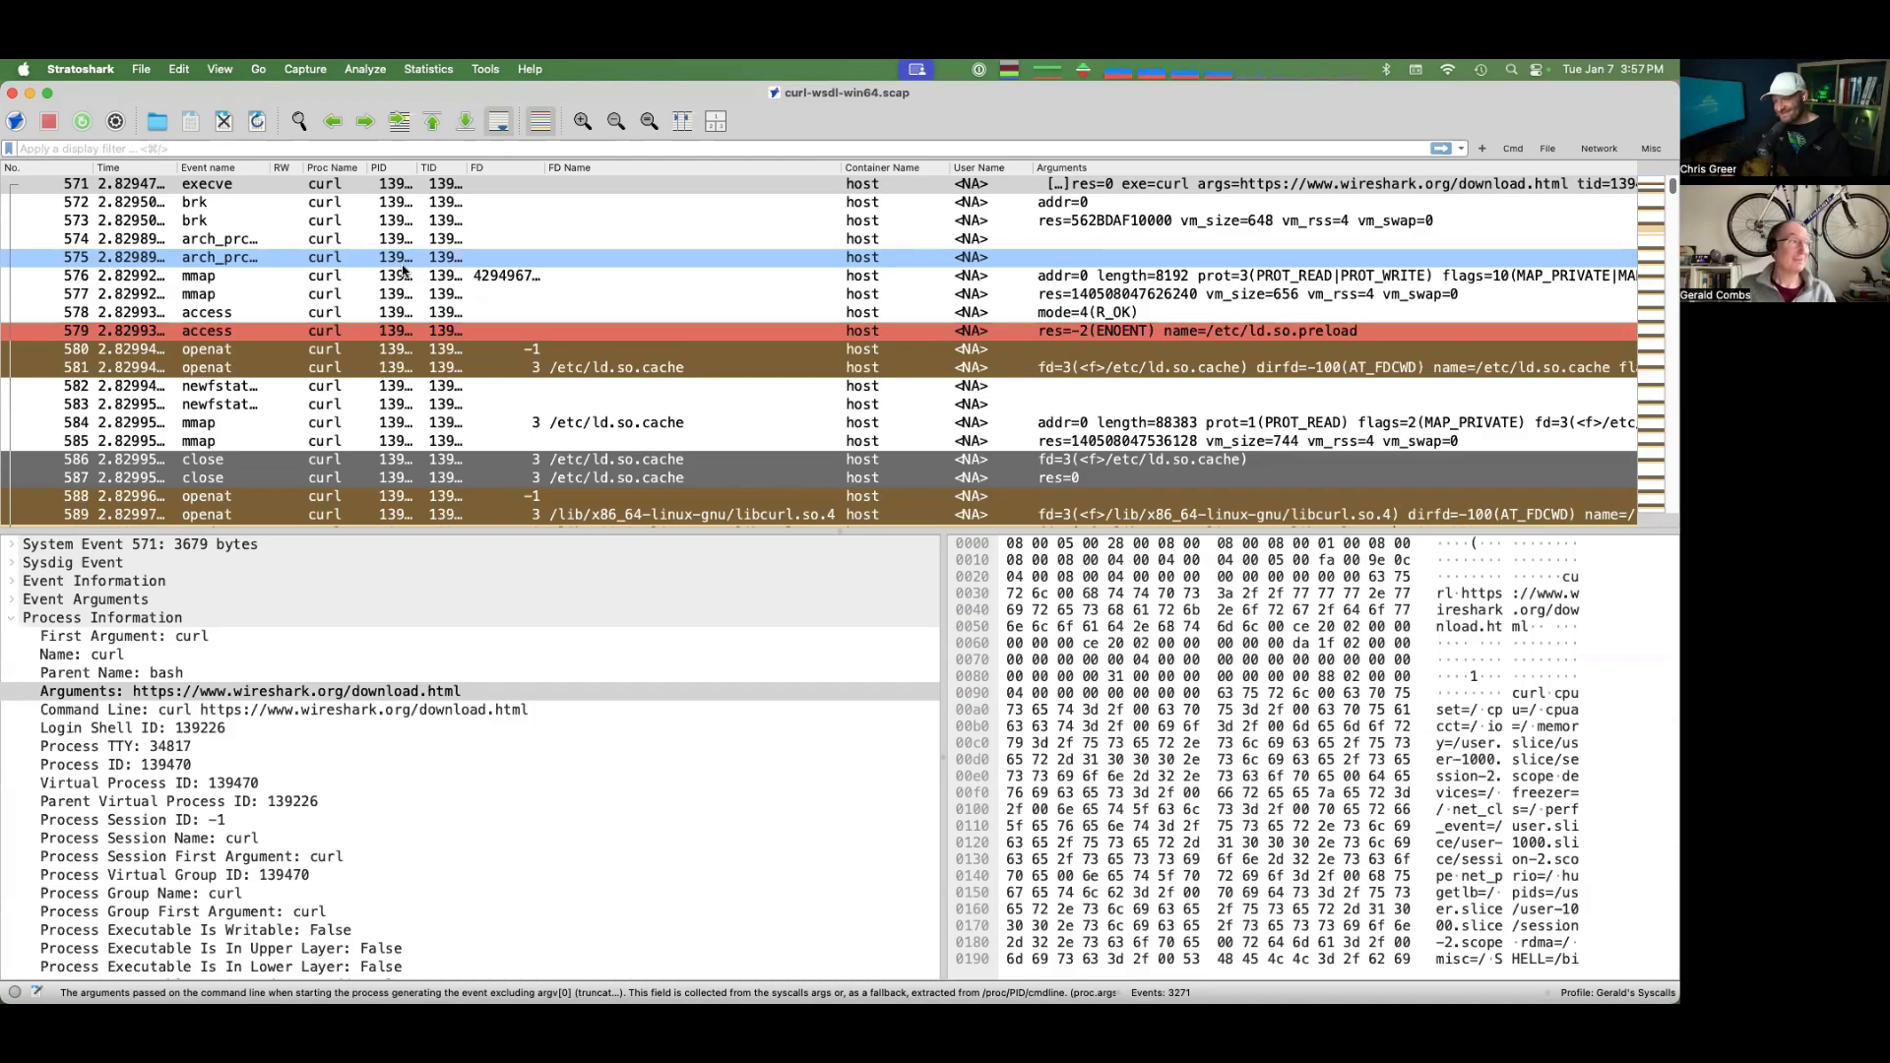
{"action": "left_click", "coordinate": [690, 125]}
{"action": "left_click_drag", "start_coordinate": [433, 257], "coordinate": [384, 186]}
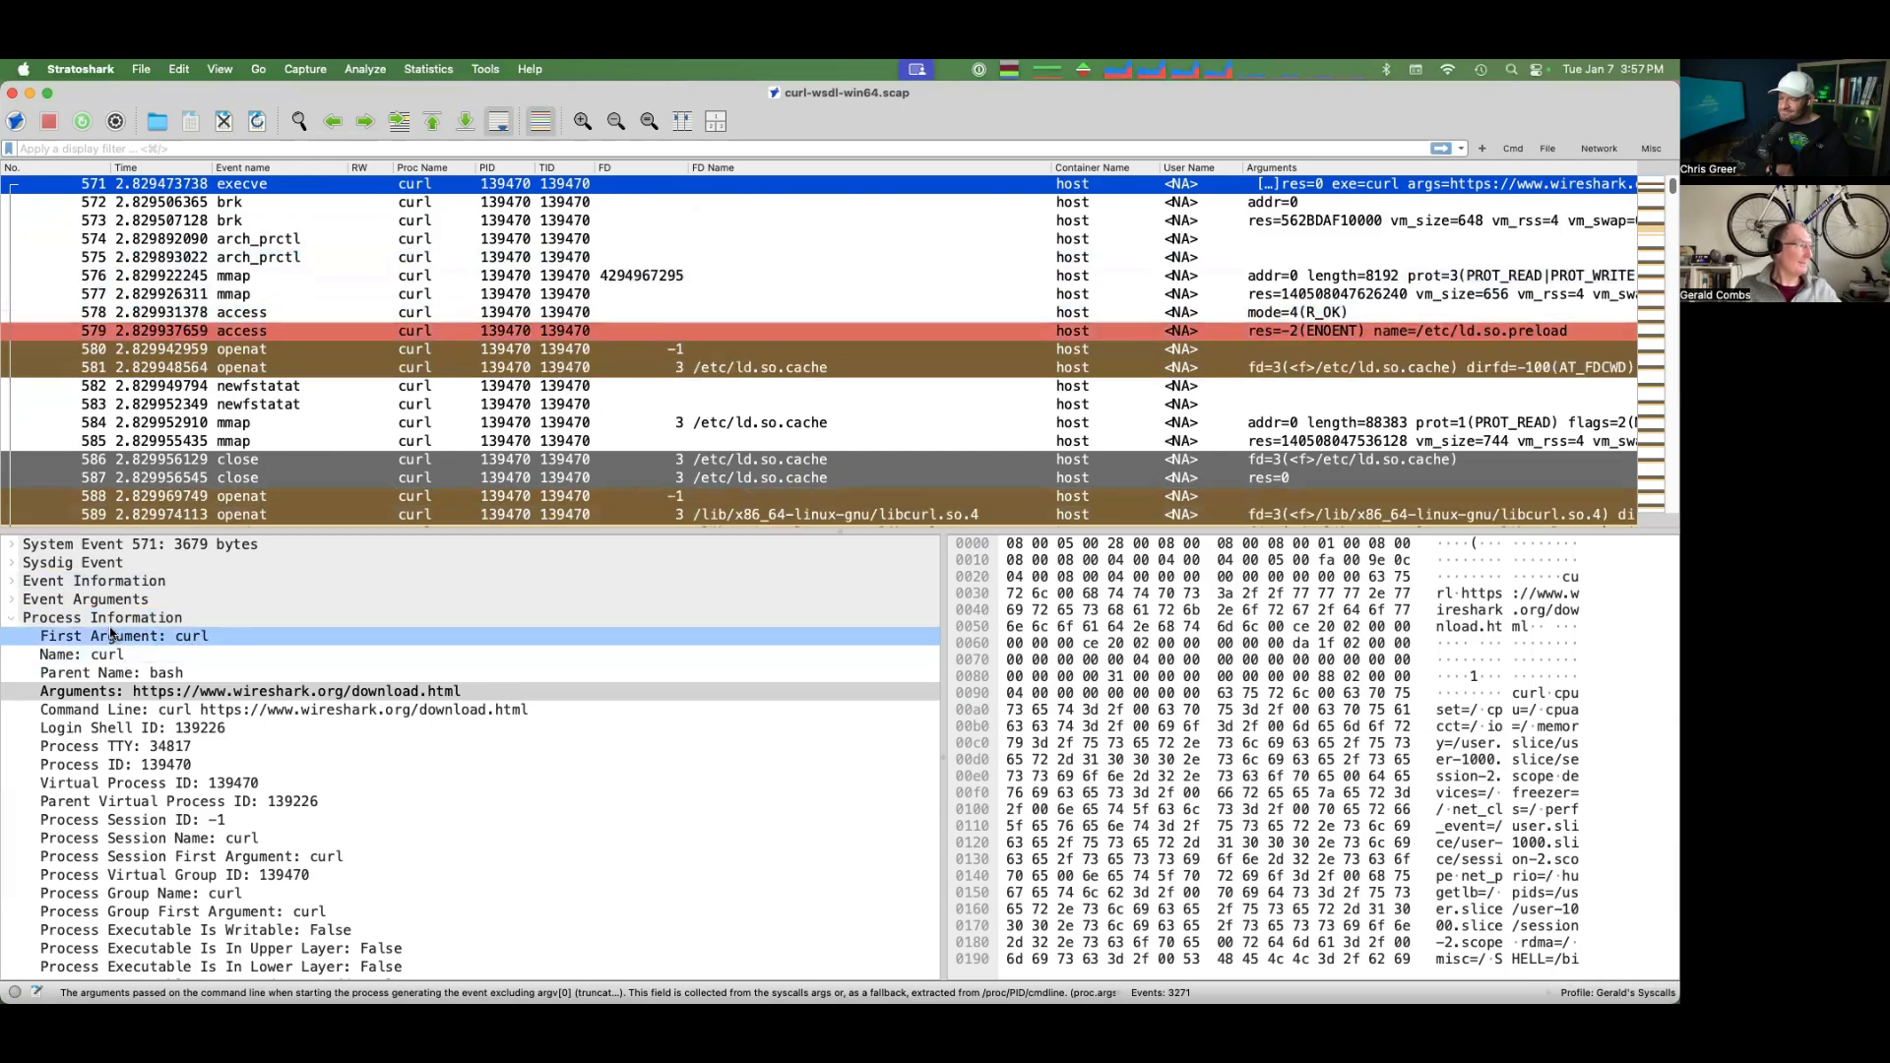
Examine the Process Information fields of the curl execve event, from the first argument down to the process session ID
{"action": "left_click", "coordinate": [109, 620]}
{"action": "key", "text": "Left"}
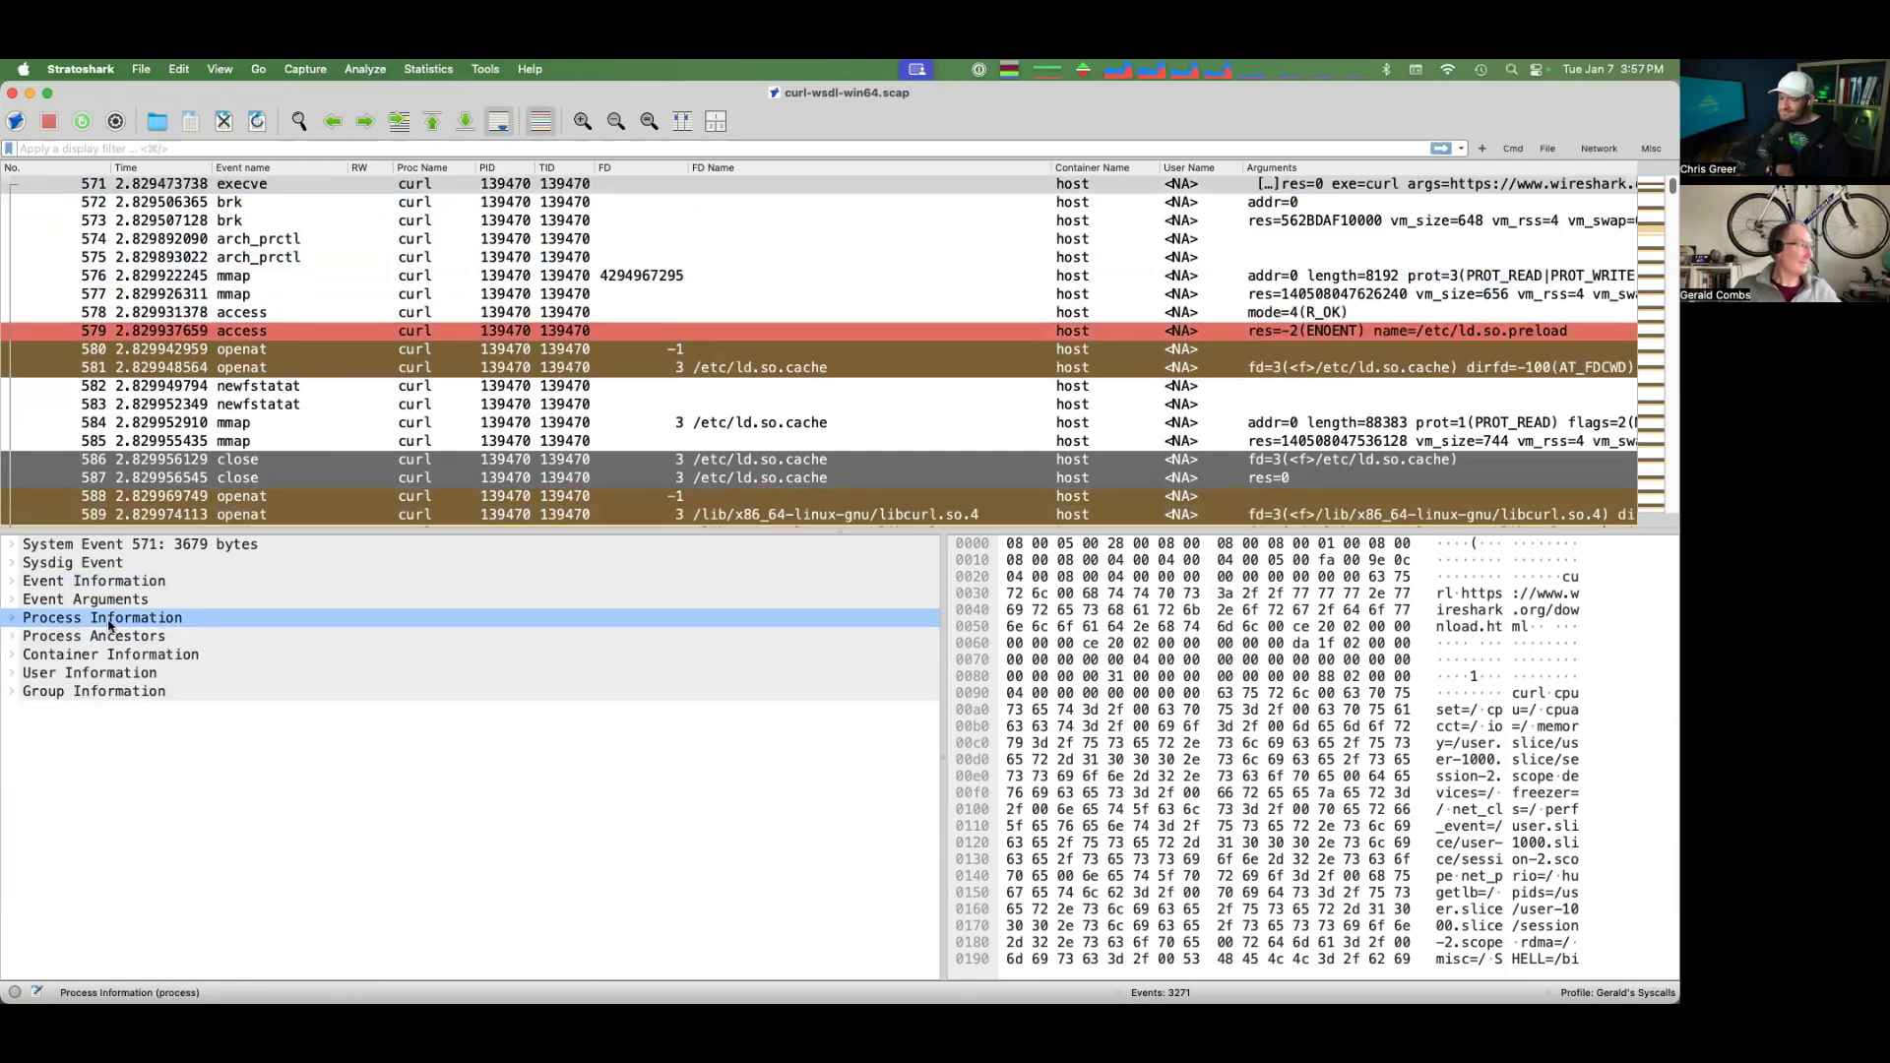
{"action": "key", "text": "Right"}
{"action": "key", "text": "Down"}
{"action": "key", "text": "Down"}
{"action": "key", "text": "Down"}
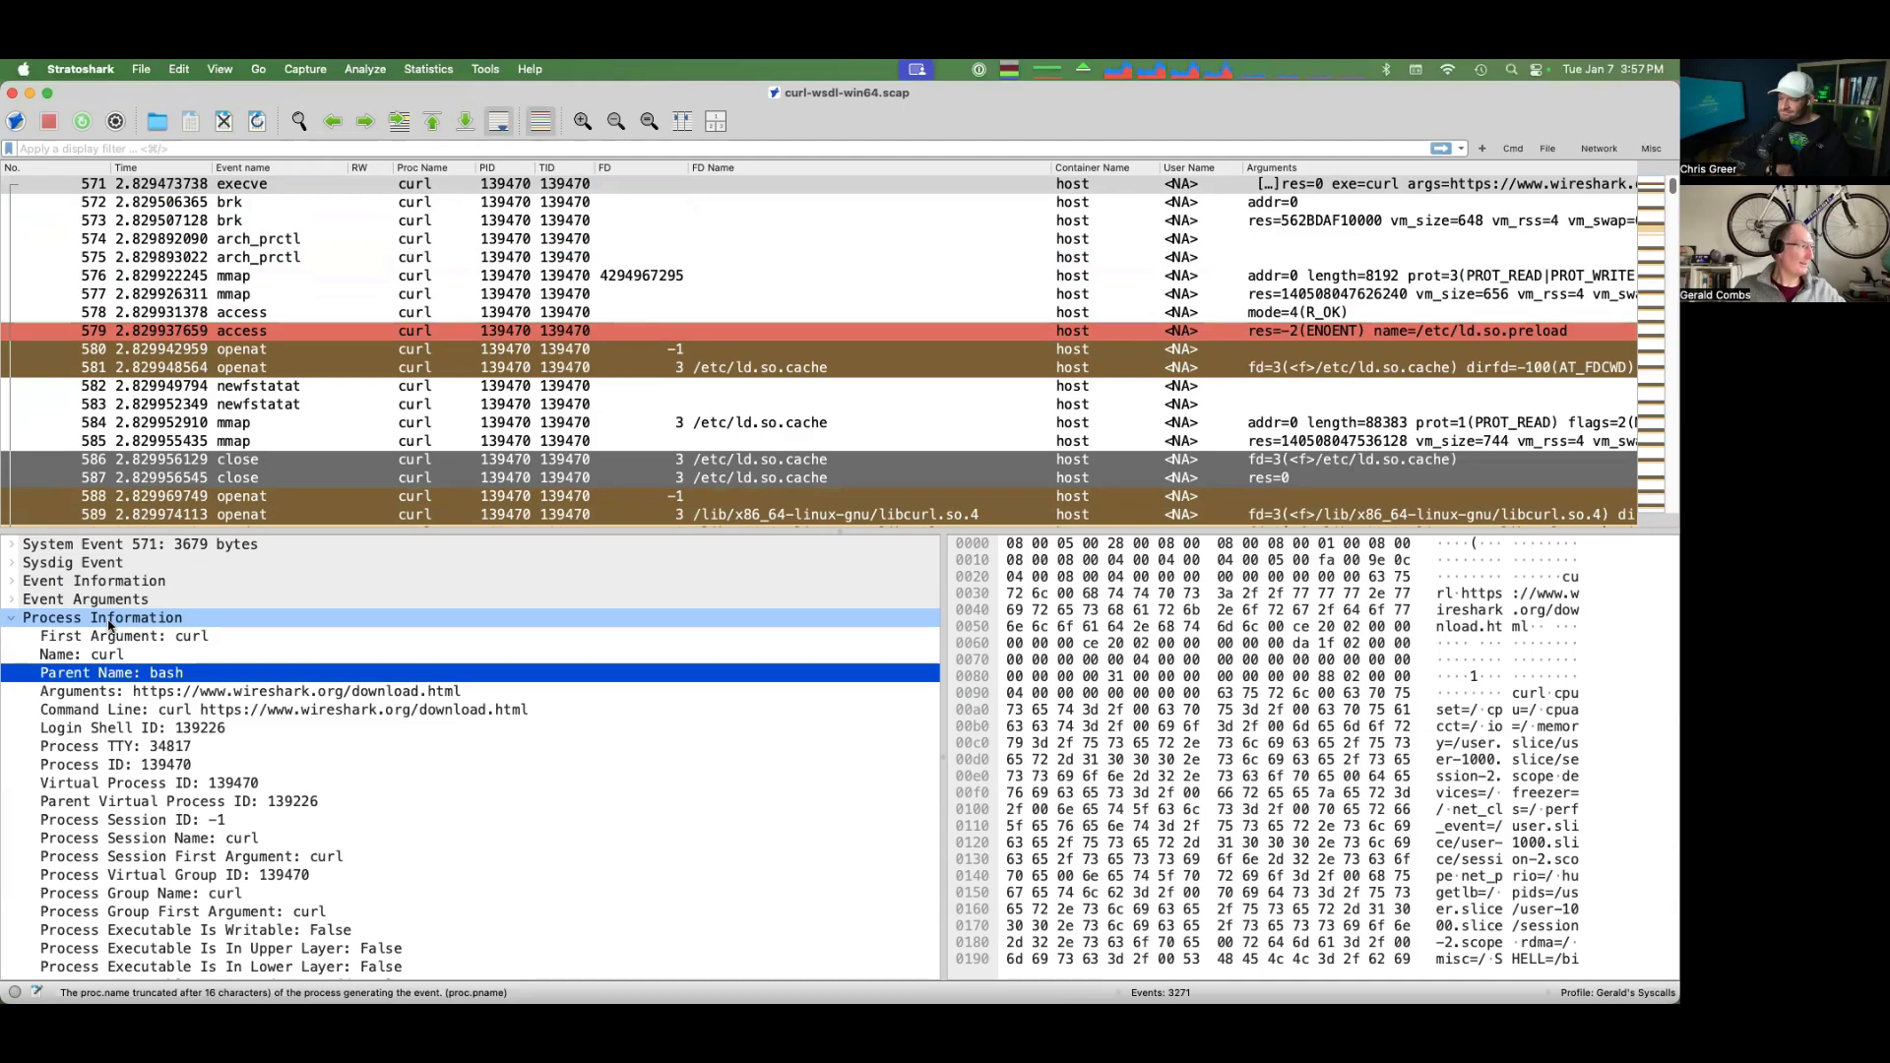
{"action": "key", "text": "Down"}
{"action": "key", "text": "Down"}
{"action": "key", "text": "Down"}
{"action": "key", "text": "Down"}
{"action": "key", "text": "Down"}
{"action": "key", "text": "Down"}
{"action": "key", "text": "Down"}
{"action": "key", "text": "Down"}
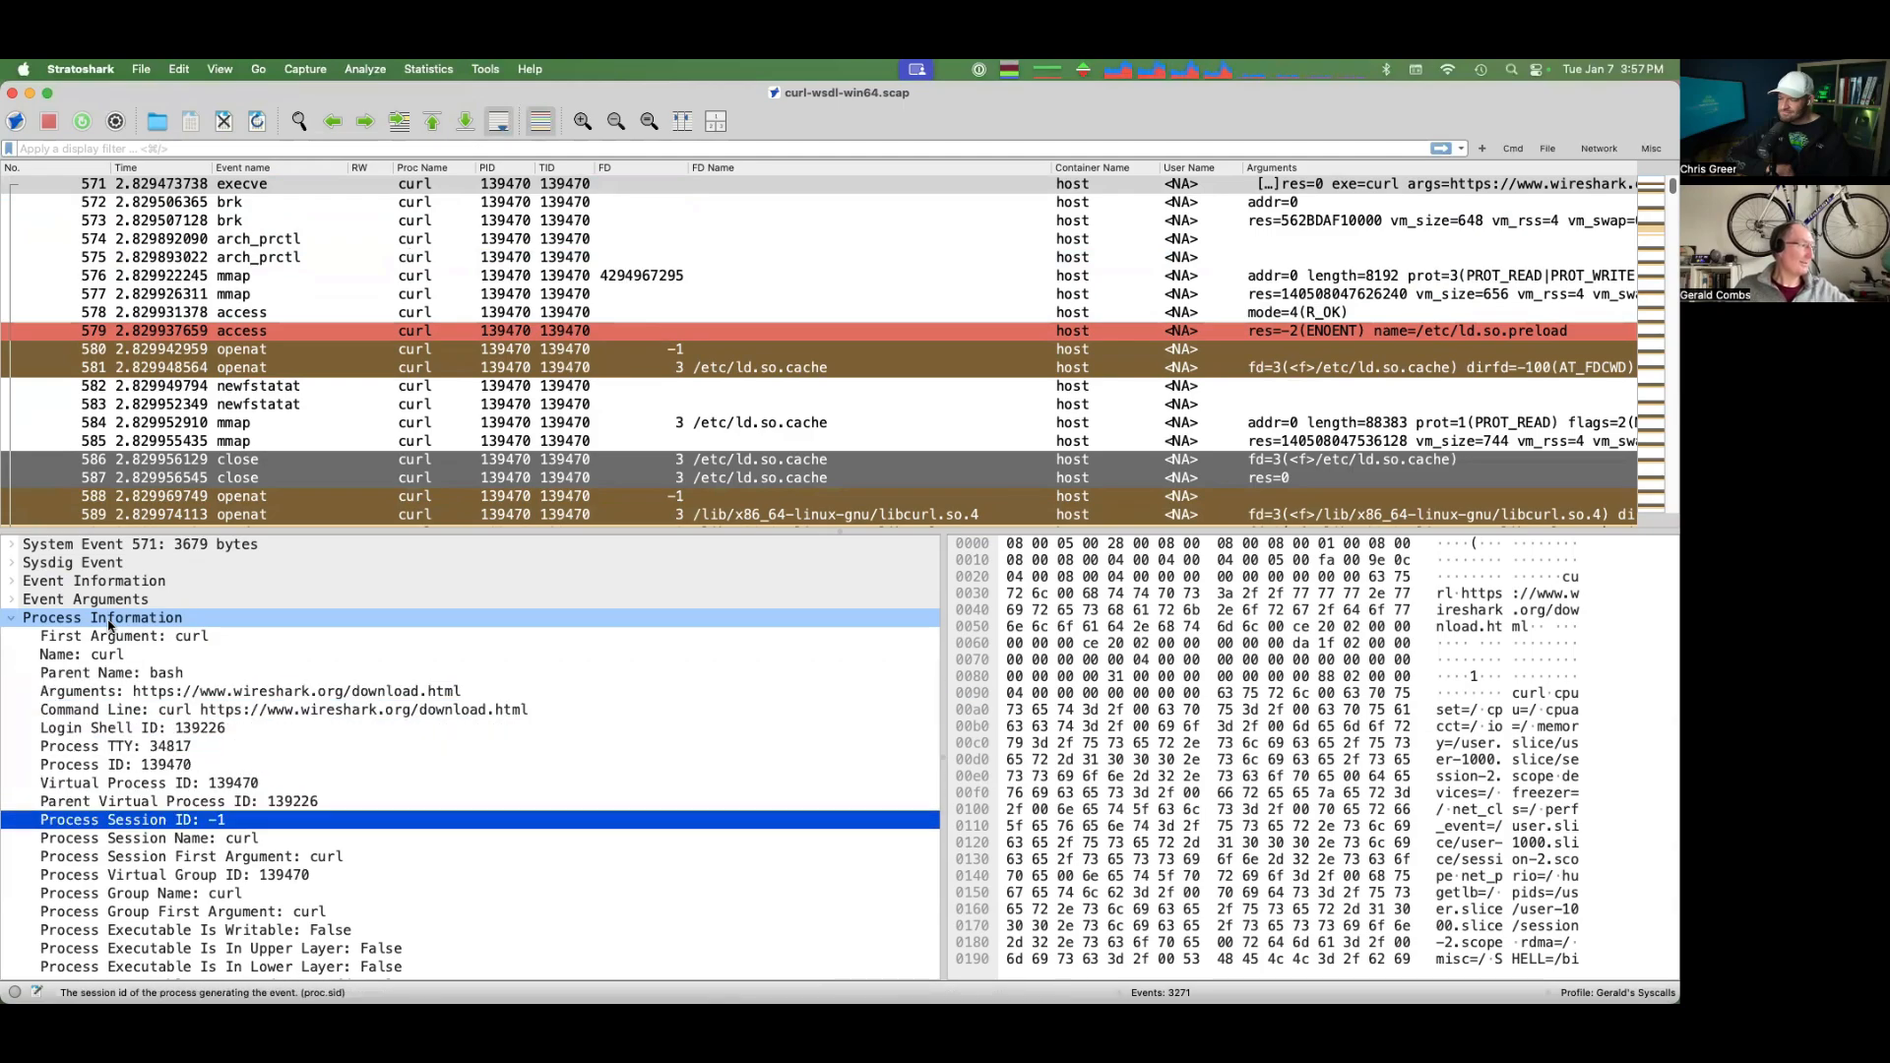
Collapse Process Information and examine the process ancestors of the curl event, from bash down to lxqt-session
{"action": "key", "text": "Left"}
{"action": "key", "text": "Left"}
{"action": "key", "text": "Down"}
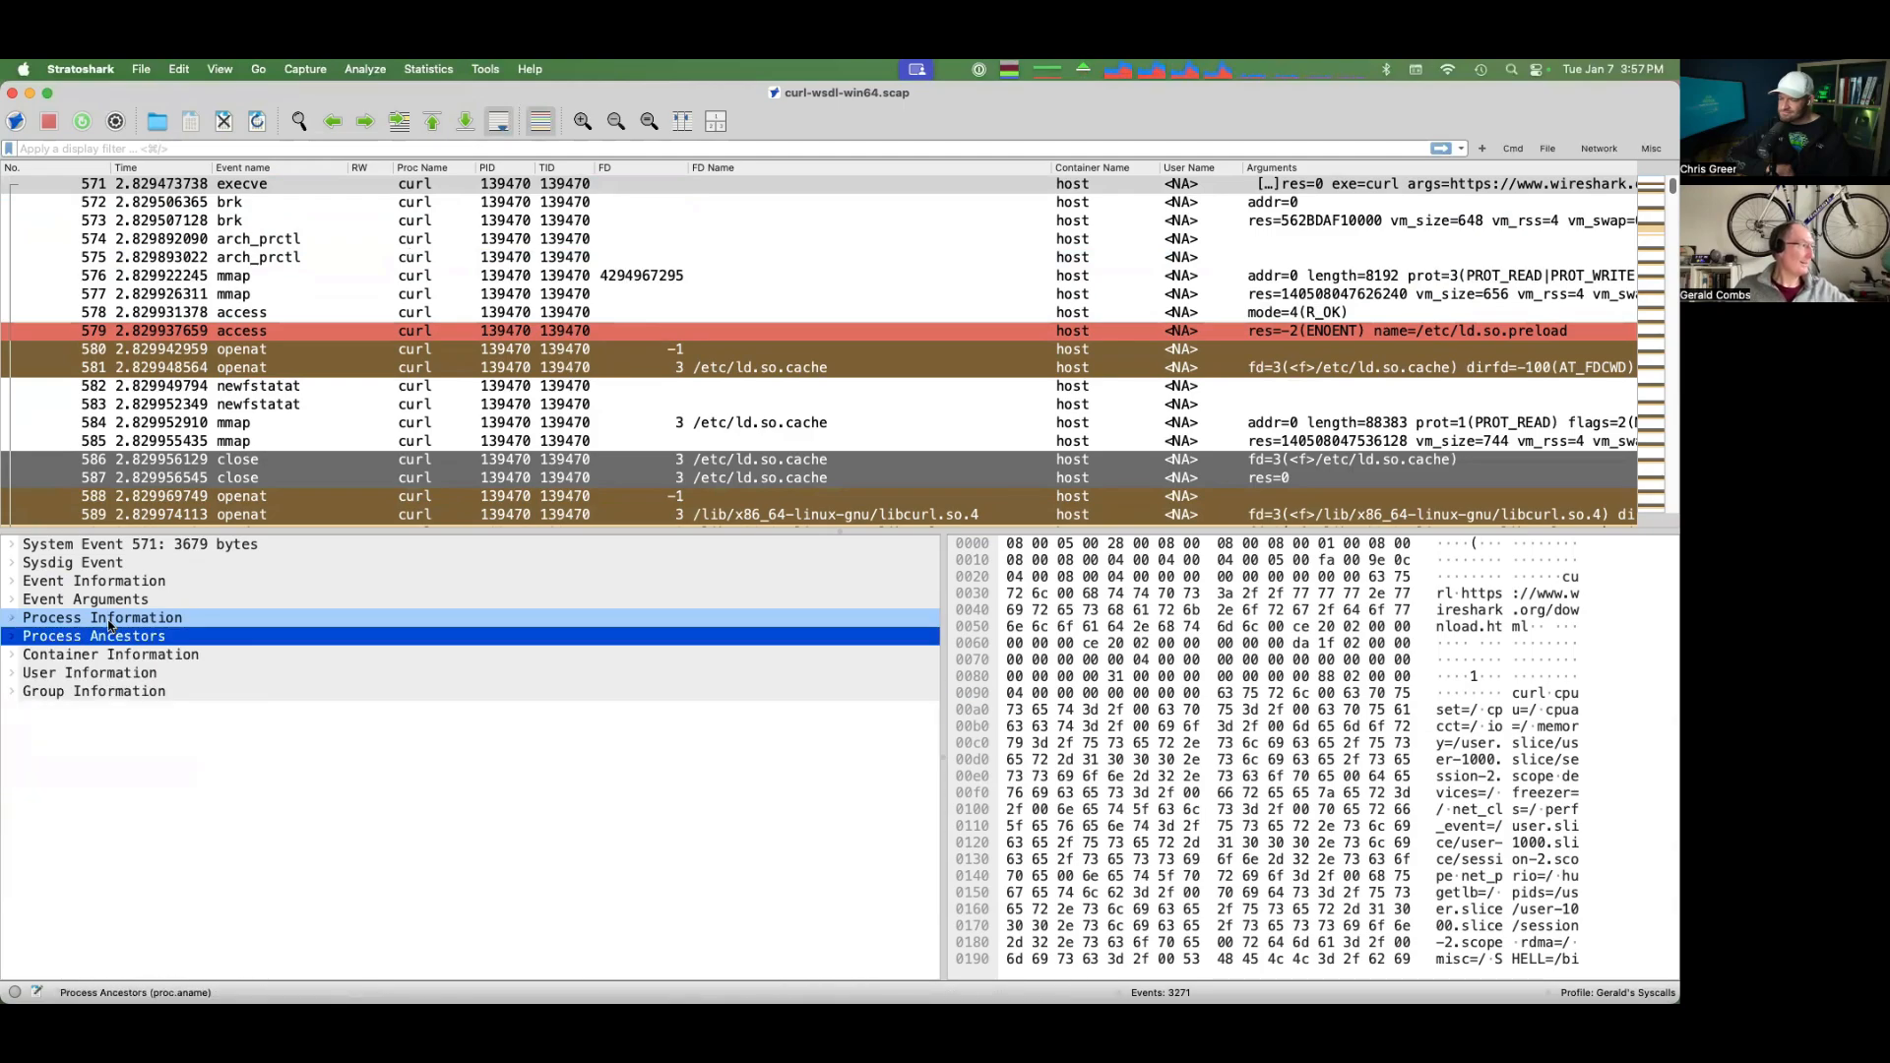
{"action": "key", "text": "Right"}
{"action": "key", "text": "Down"}
{"action": "key", "text": "Down"}
{"action": "key", "text": "Down"}
{"action": "key", "text": "Down"}
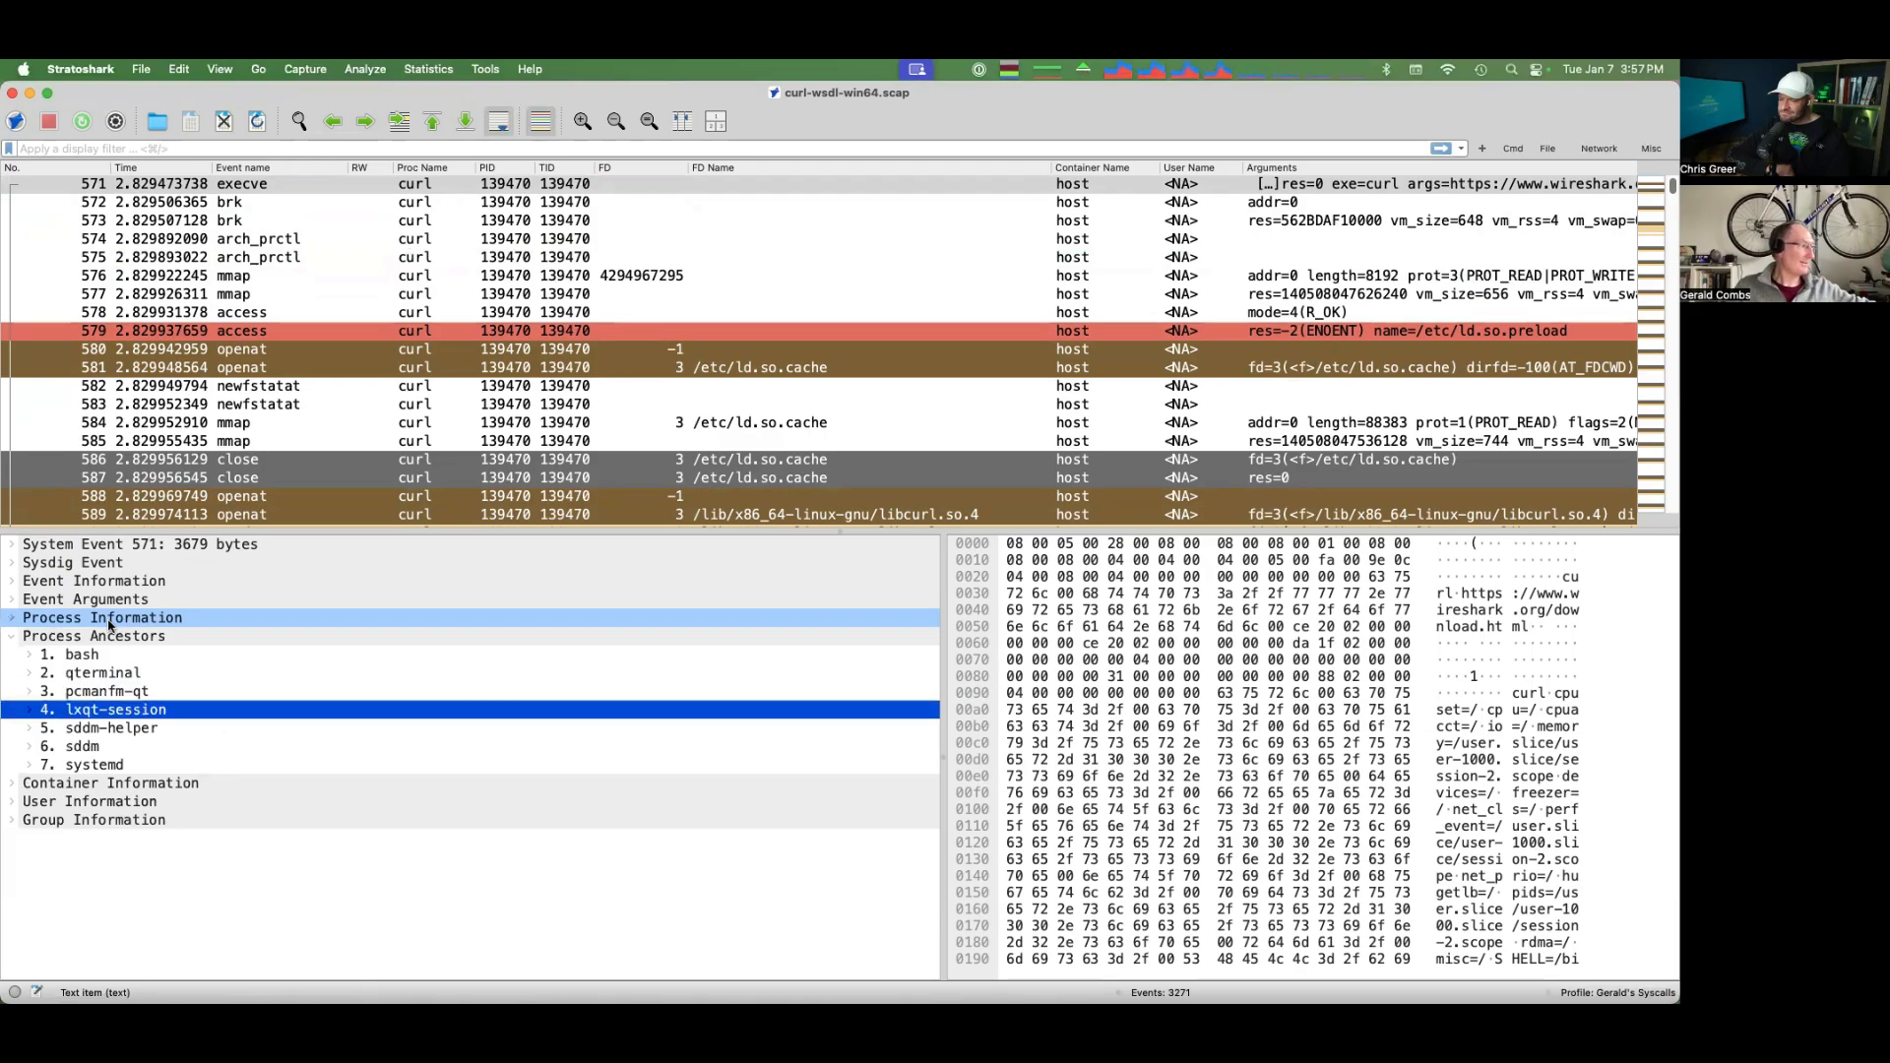
Collapse Process Ancestors, view the Container Information fields of the event, and collapse that section again
{"action": "key", "text": "Left"}
{"action": "key", "text": "Left"}
{"action": "key", "text": "Down"}
{"action": "key", "text": "Right"}
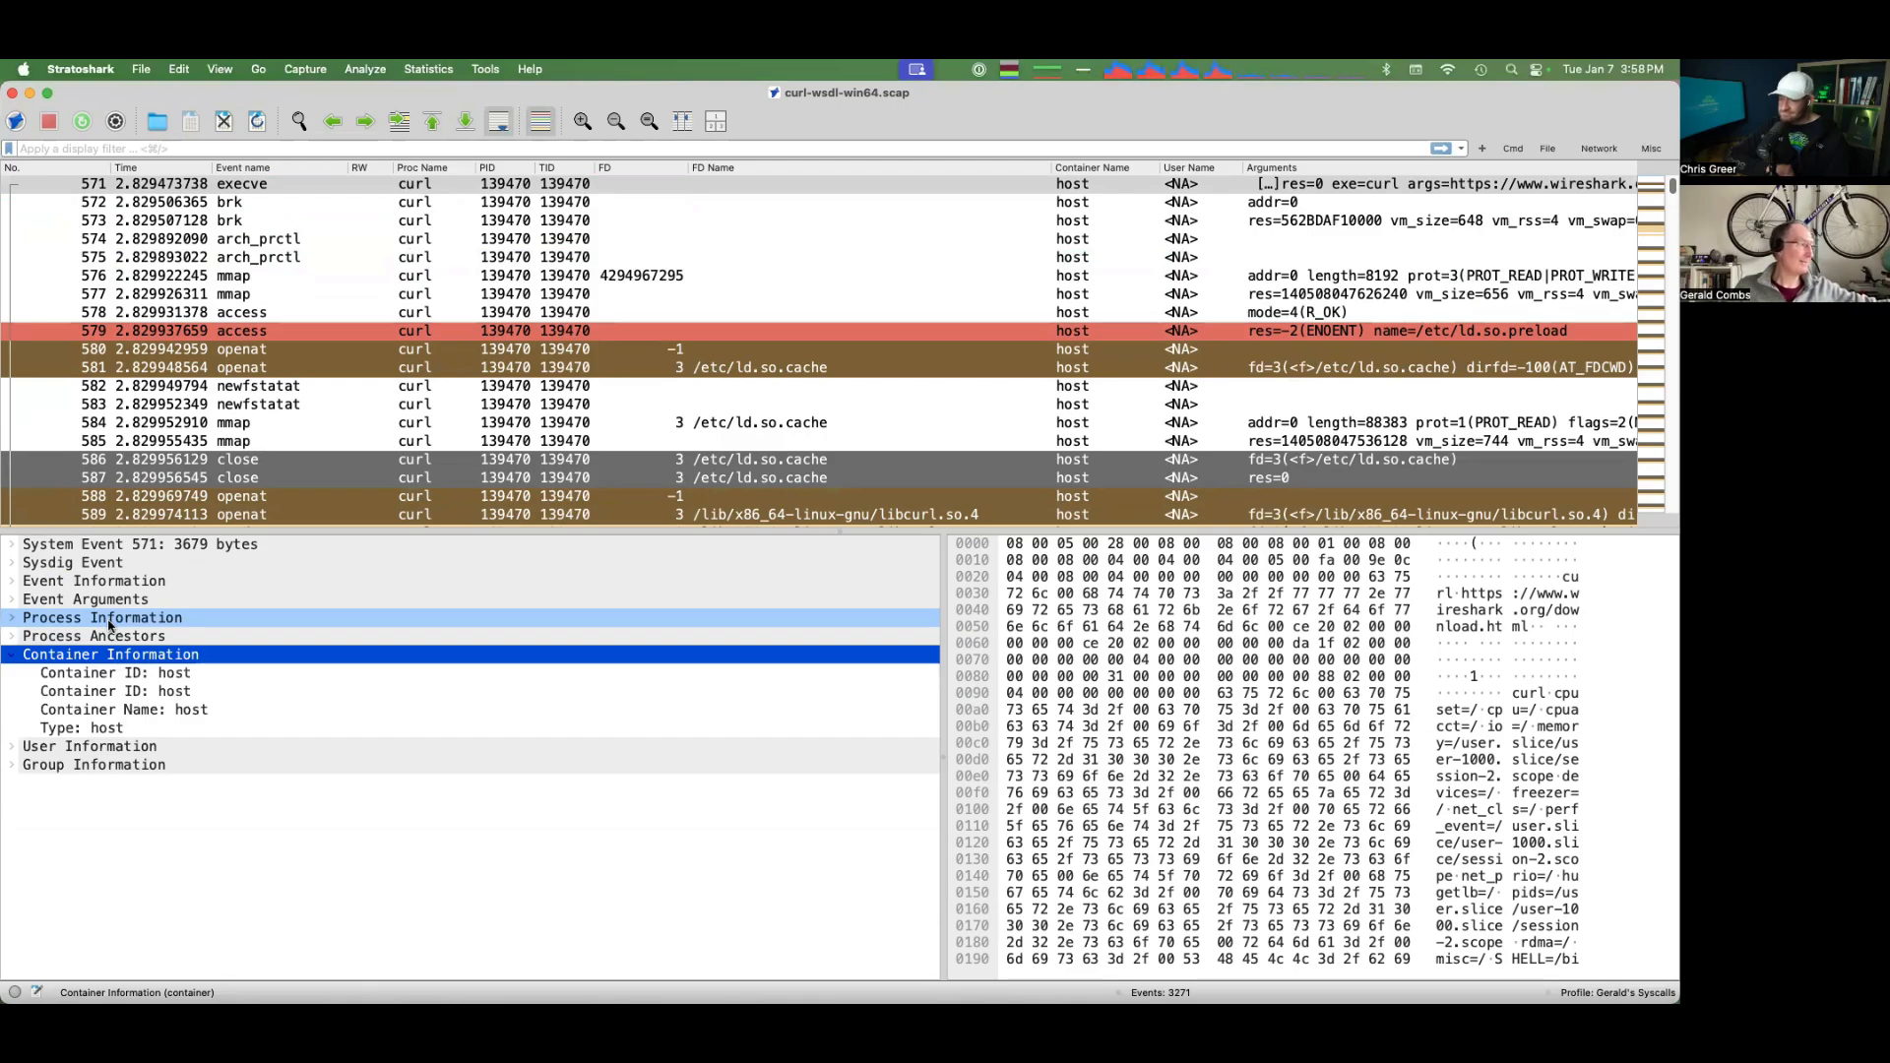
{"action": "key", "text": "Left"}
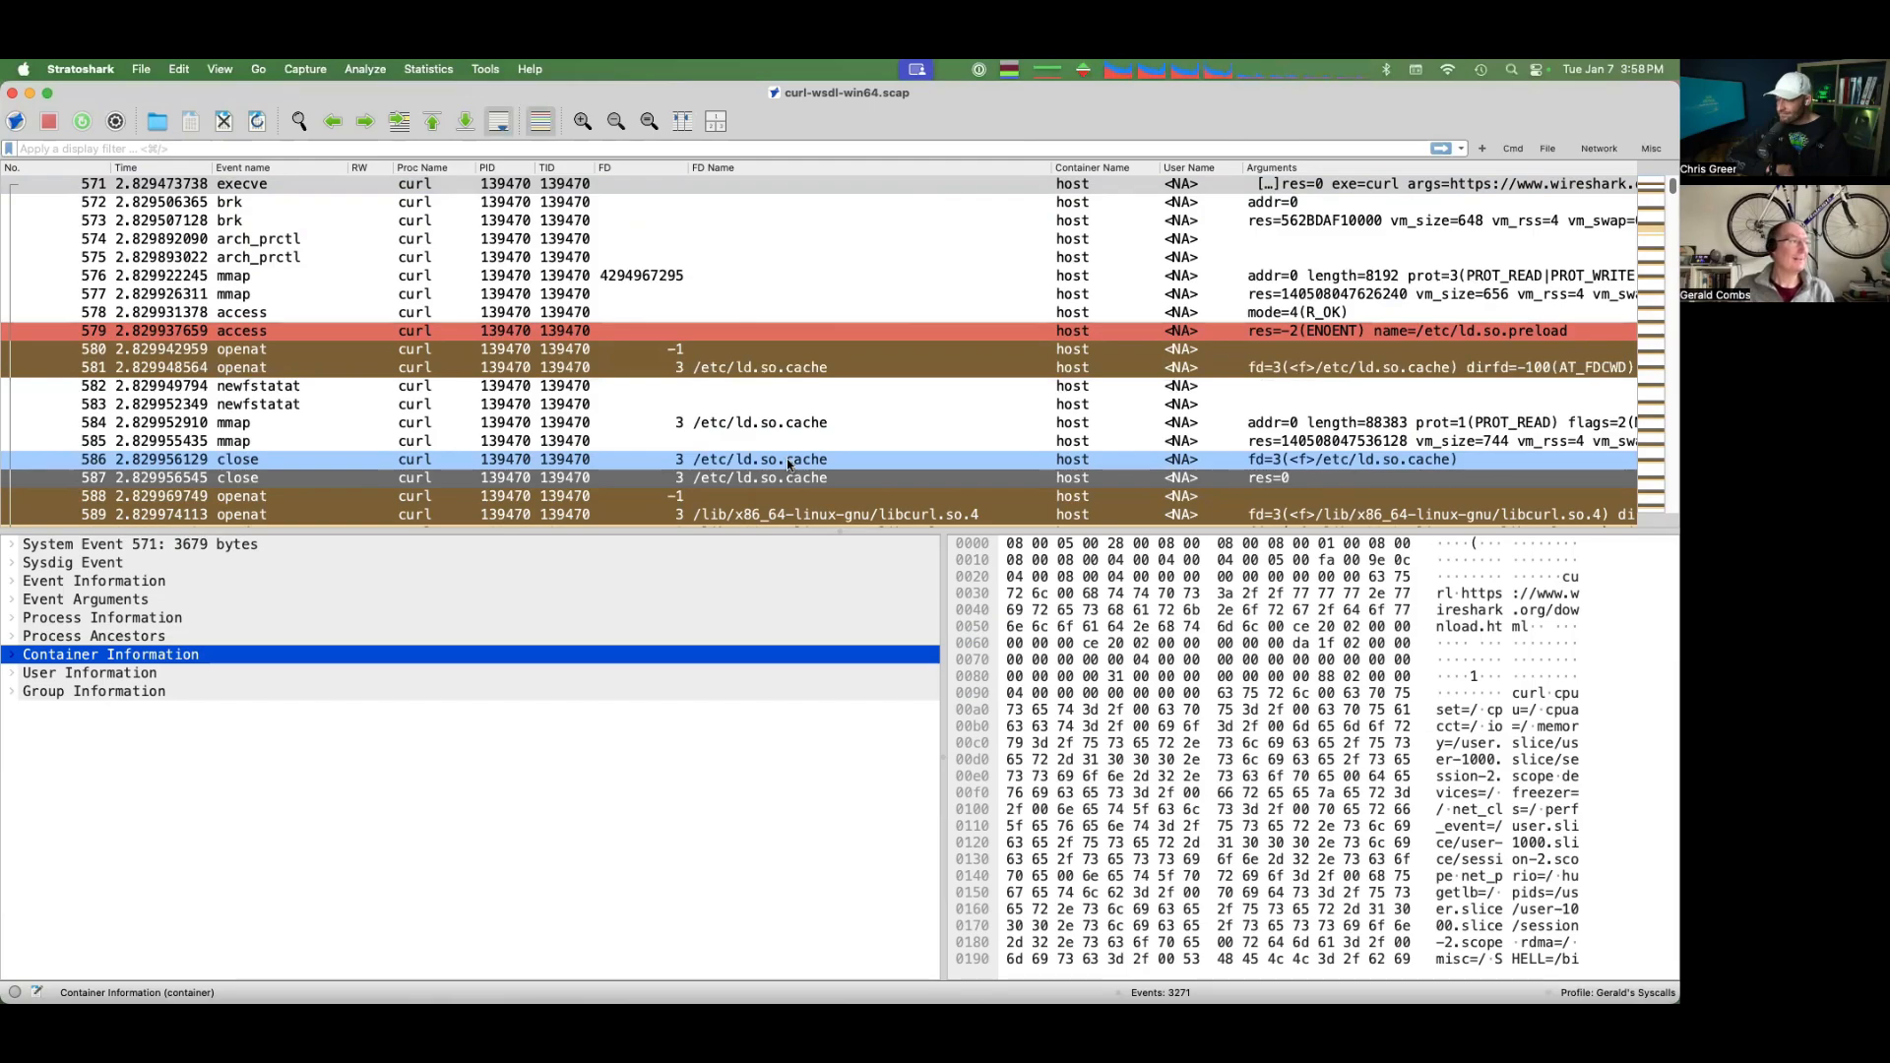
Look through the system calls that follow curl's execve event and the files they access
{"action": "scroll", "coordinate": [748, 413], "scroll_direction": "down", "scroll_amount": 10}
{"action": "scroll", "coordinate": [728, 385], "scroll_direction": "down", "scroll_amount": 3}
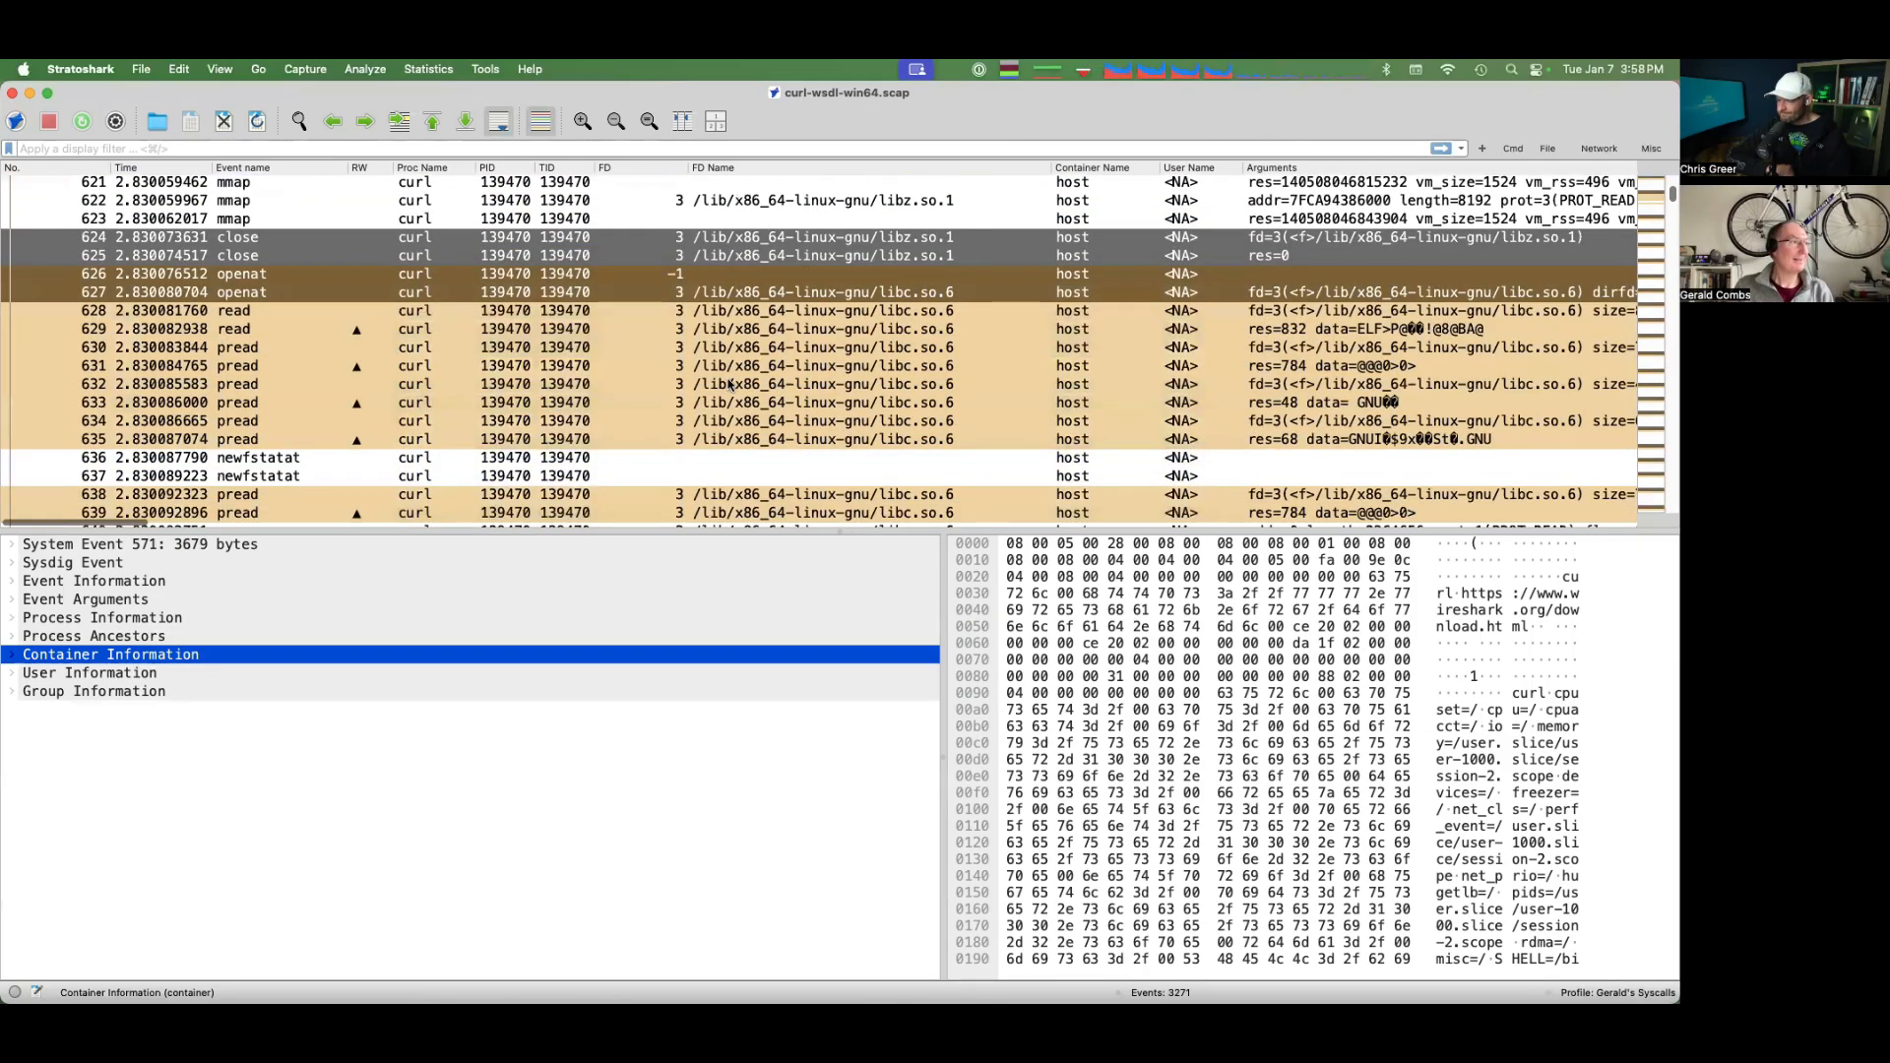
{"action": "scroll", "coordinate": [729, 385], "scroll_direction": "up", "scroll_amount": 12}
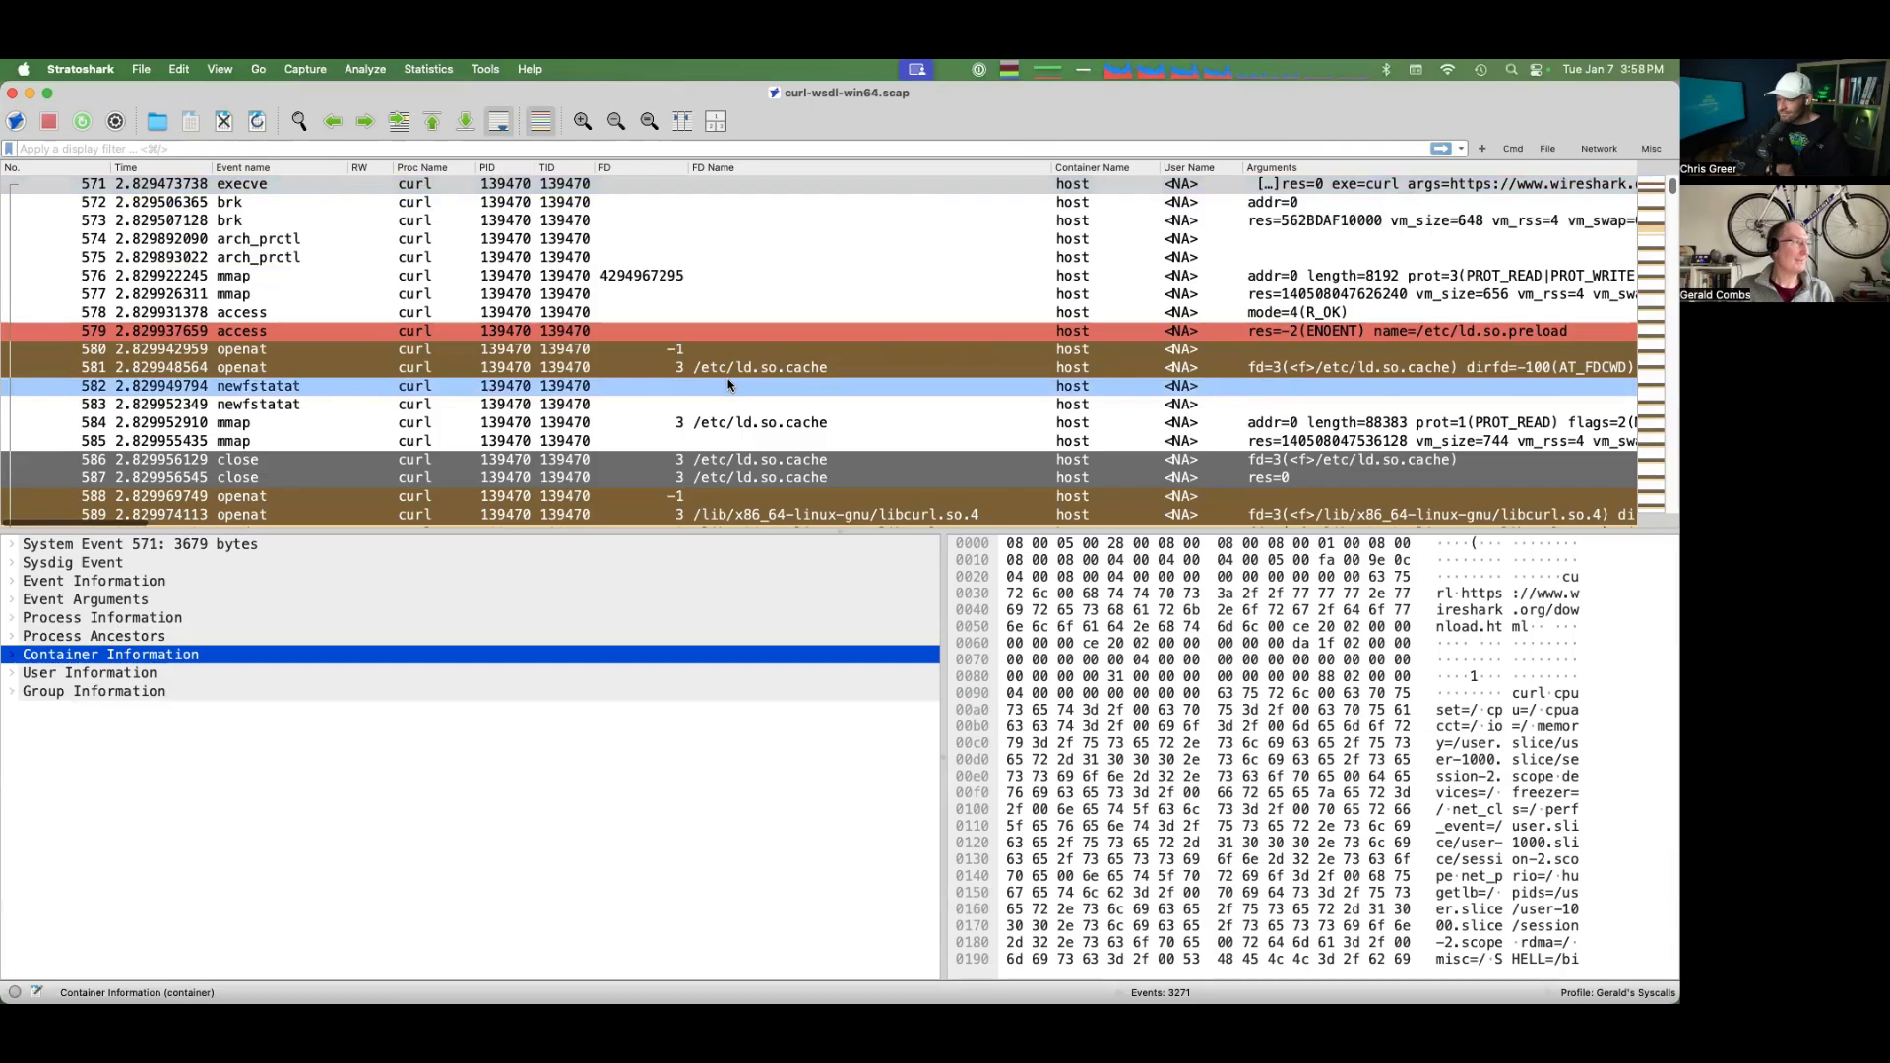
{"action": "scroll", "coordinate": [729, 385], "scroll_direction": "down", "scroll_amount": 7}
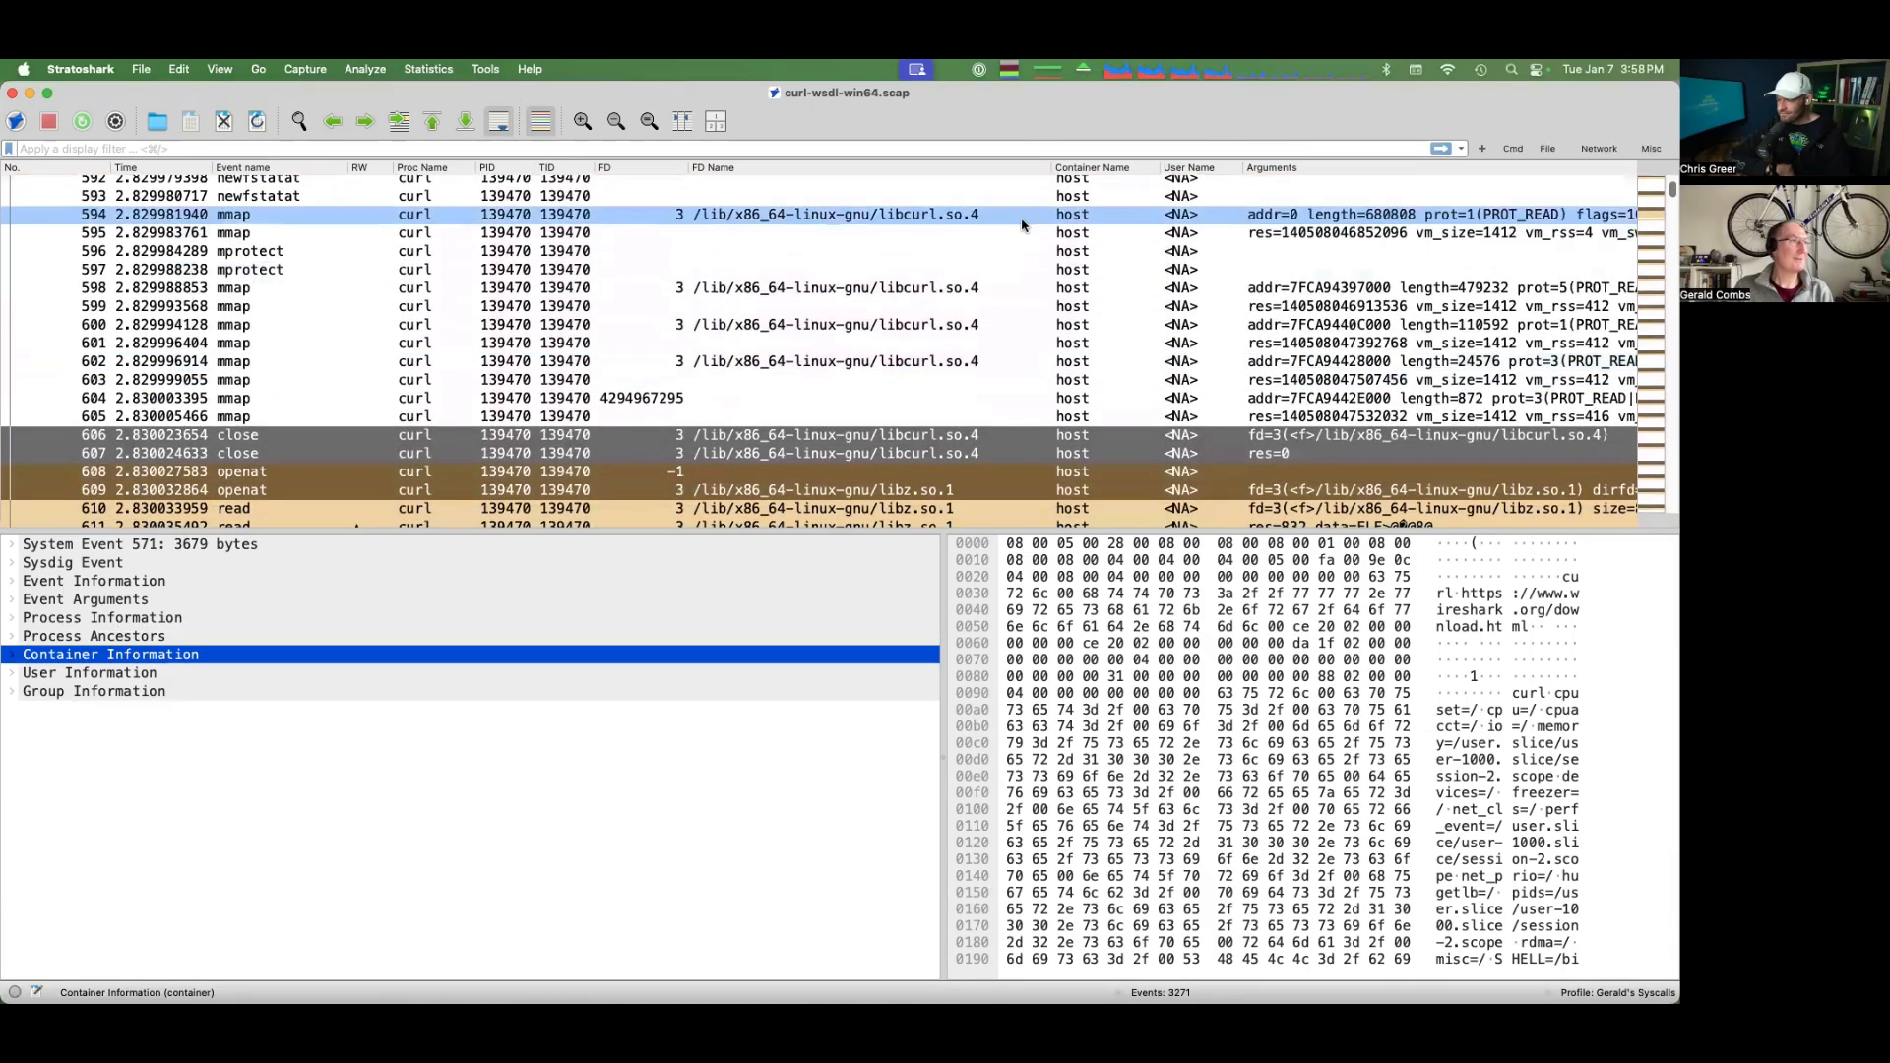
Apply the display filter fd.name contains "/etc/" to the event list
{"action": "left_click", "coordinate": [1462, 148]}
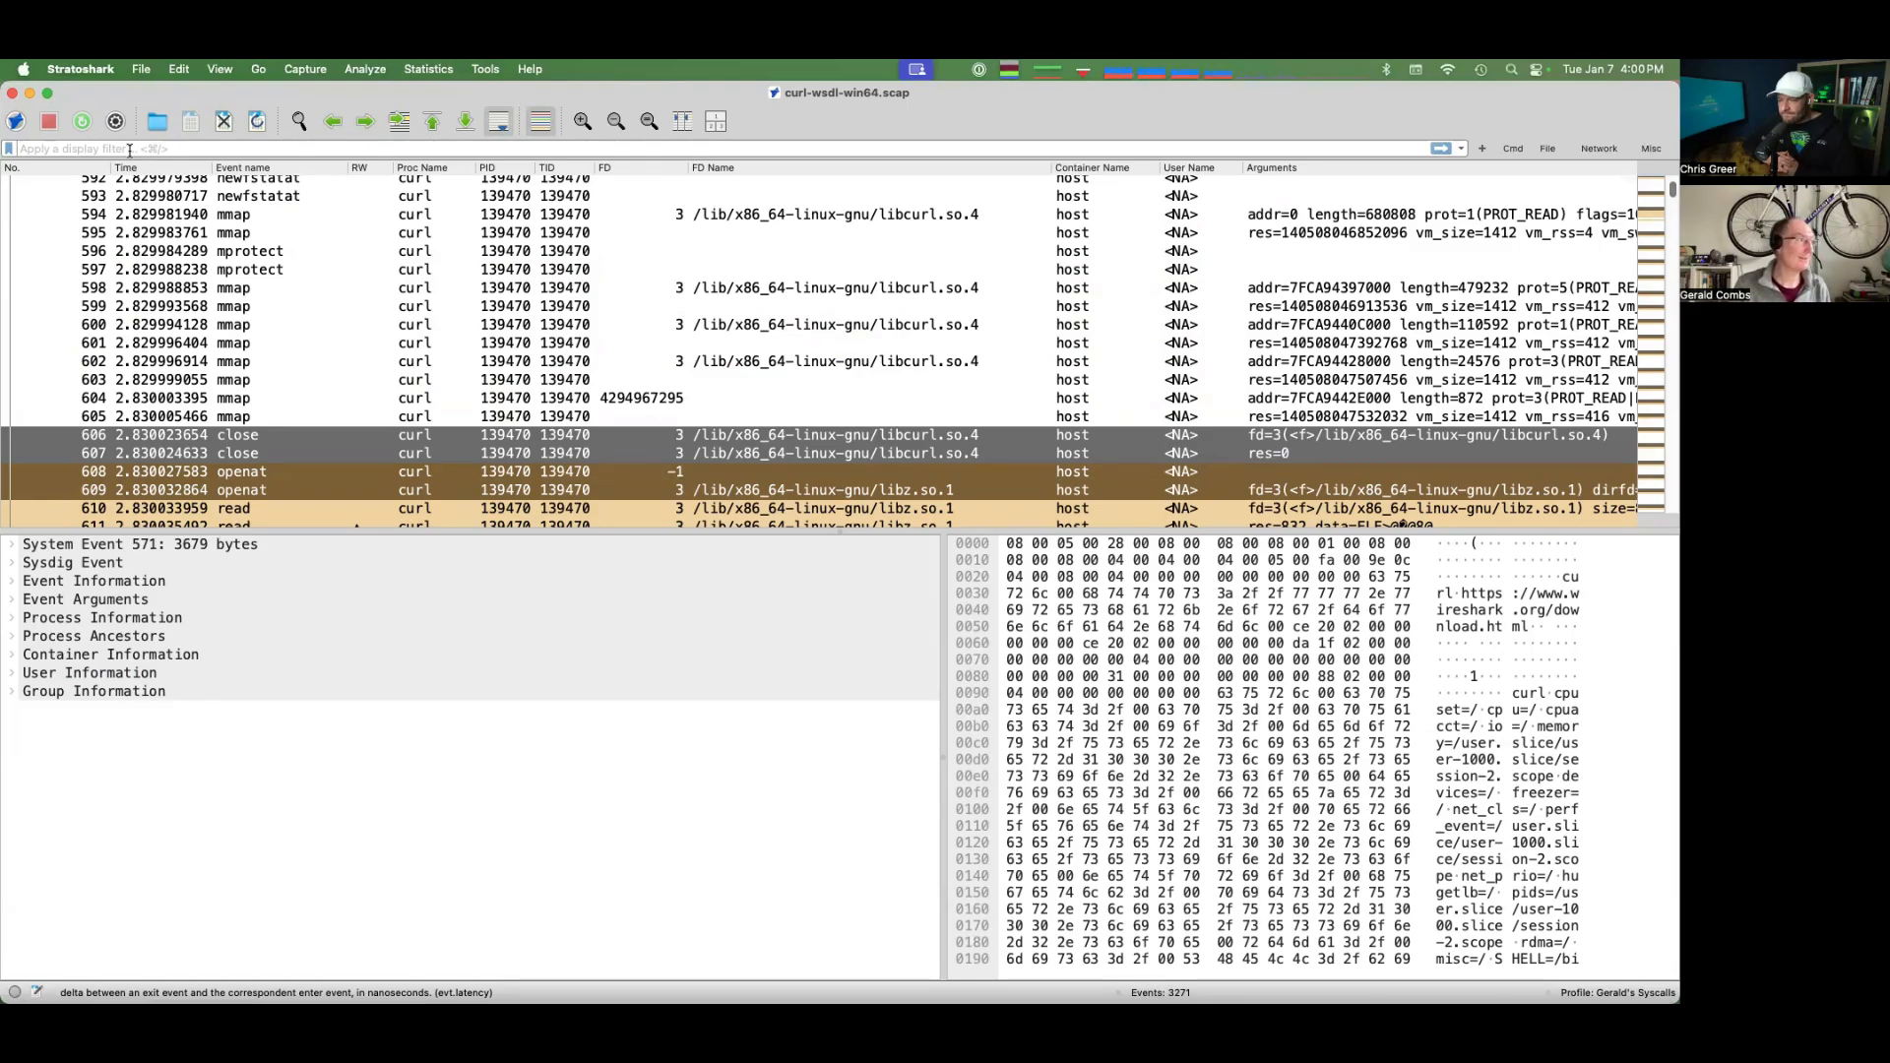
{"action": "left_click", "coordinate": [129, 150]}
{"action": "type", "text": "fd."}
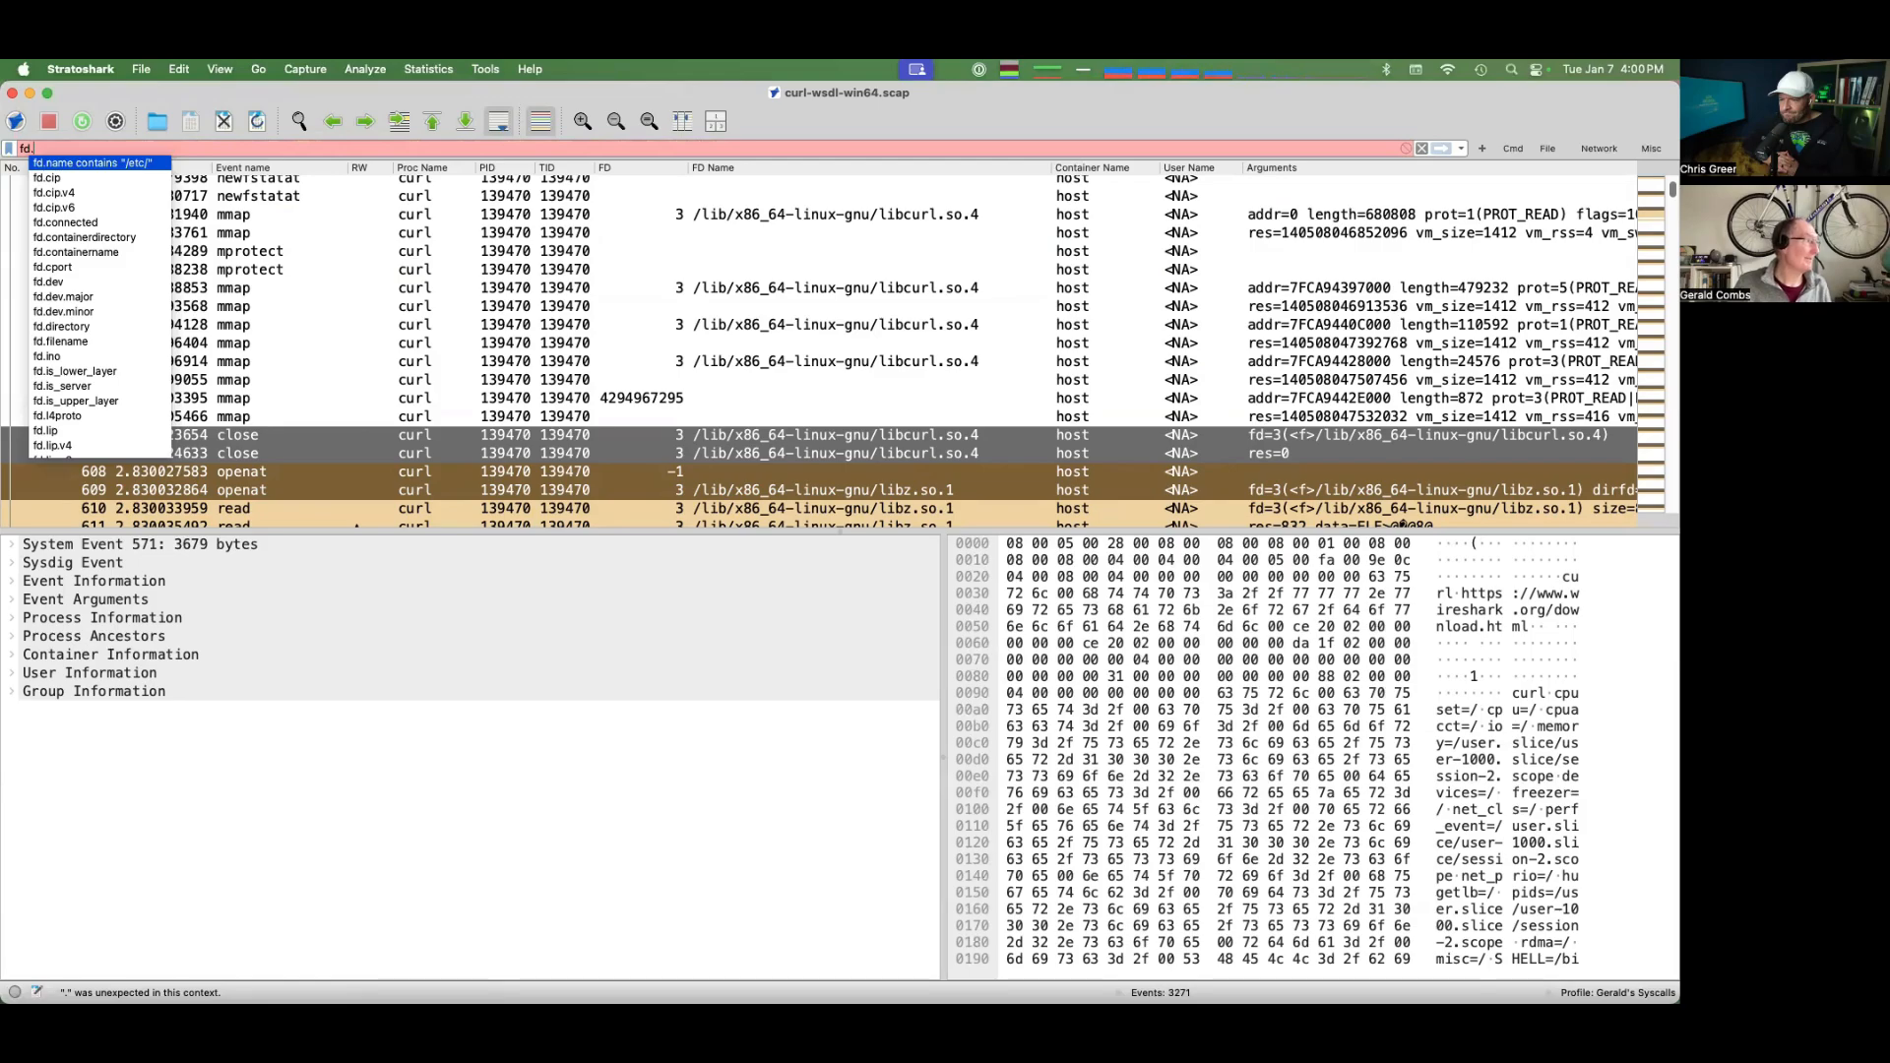
{"action": "key", "text": "Return"}
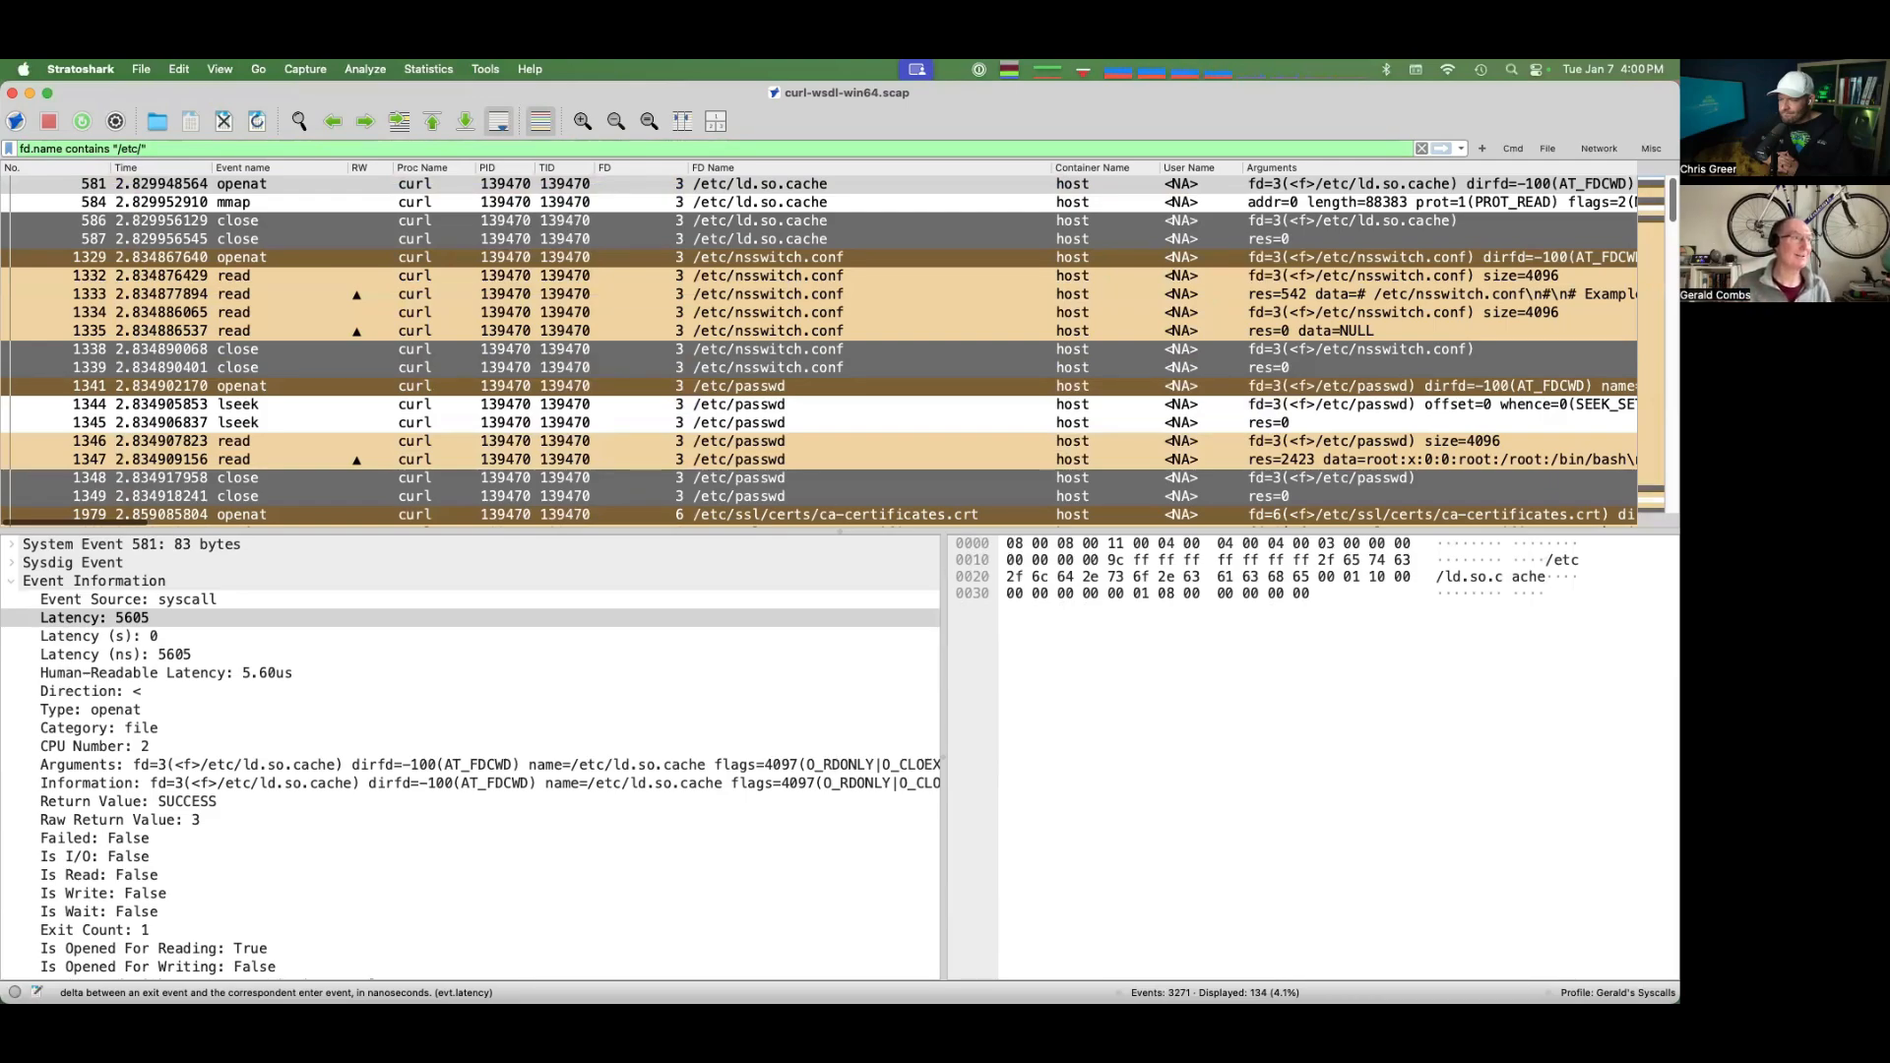
Inspect the openat and read events on /etc/ssl/certs/ca-certificates.crt, ending with event 1983 selected
{"action": "left_click", "coordinate": [523, 223]}
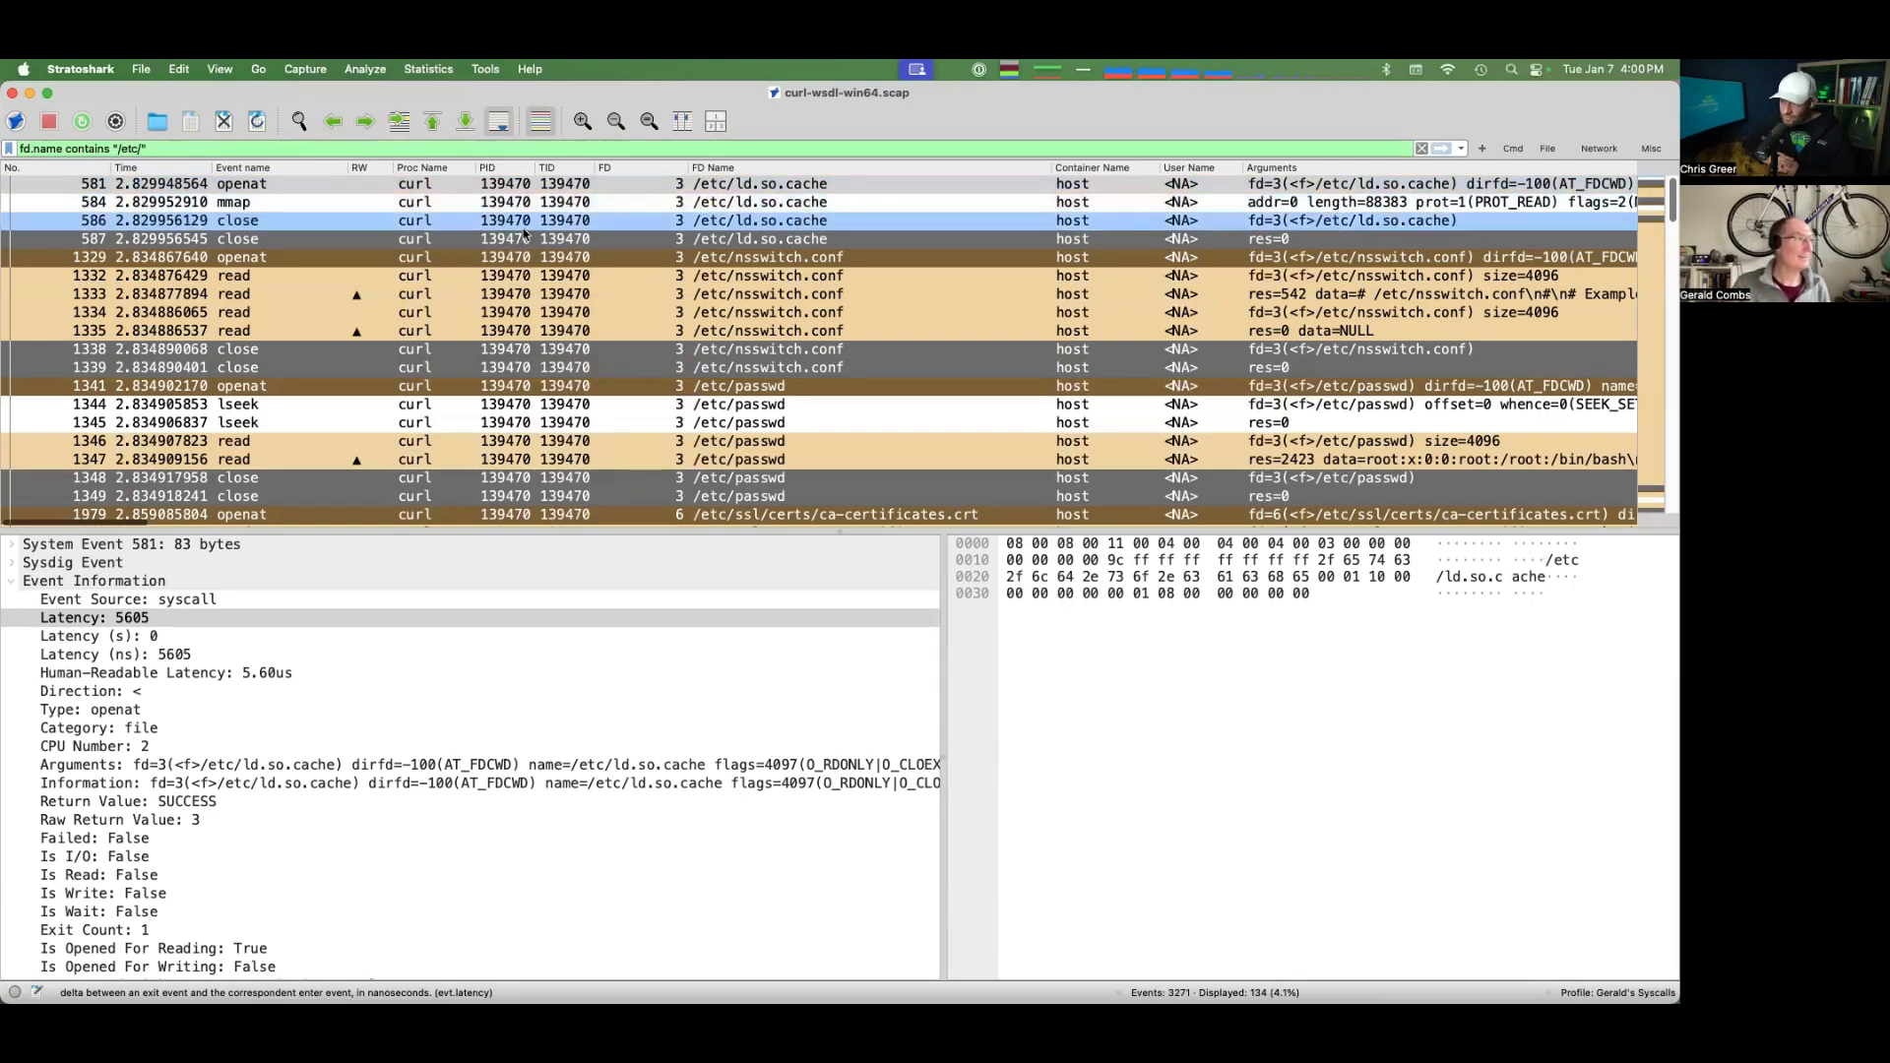
{"action": "scroll", "coordinate": [890, 406], "scroll_direction": "down", "scroll_amount": 3}
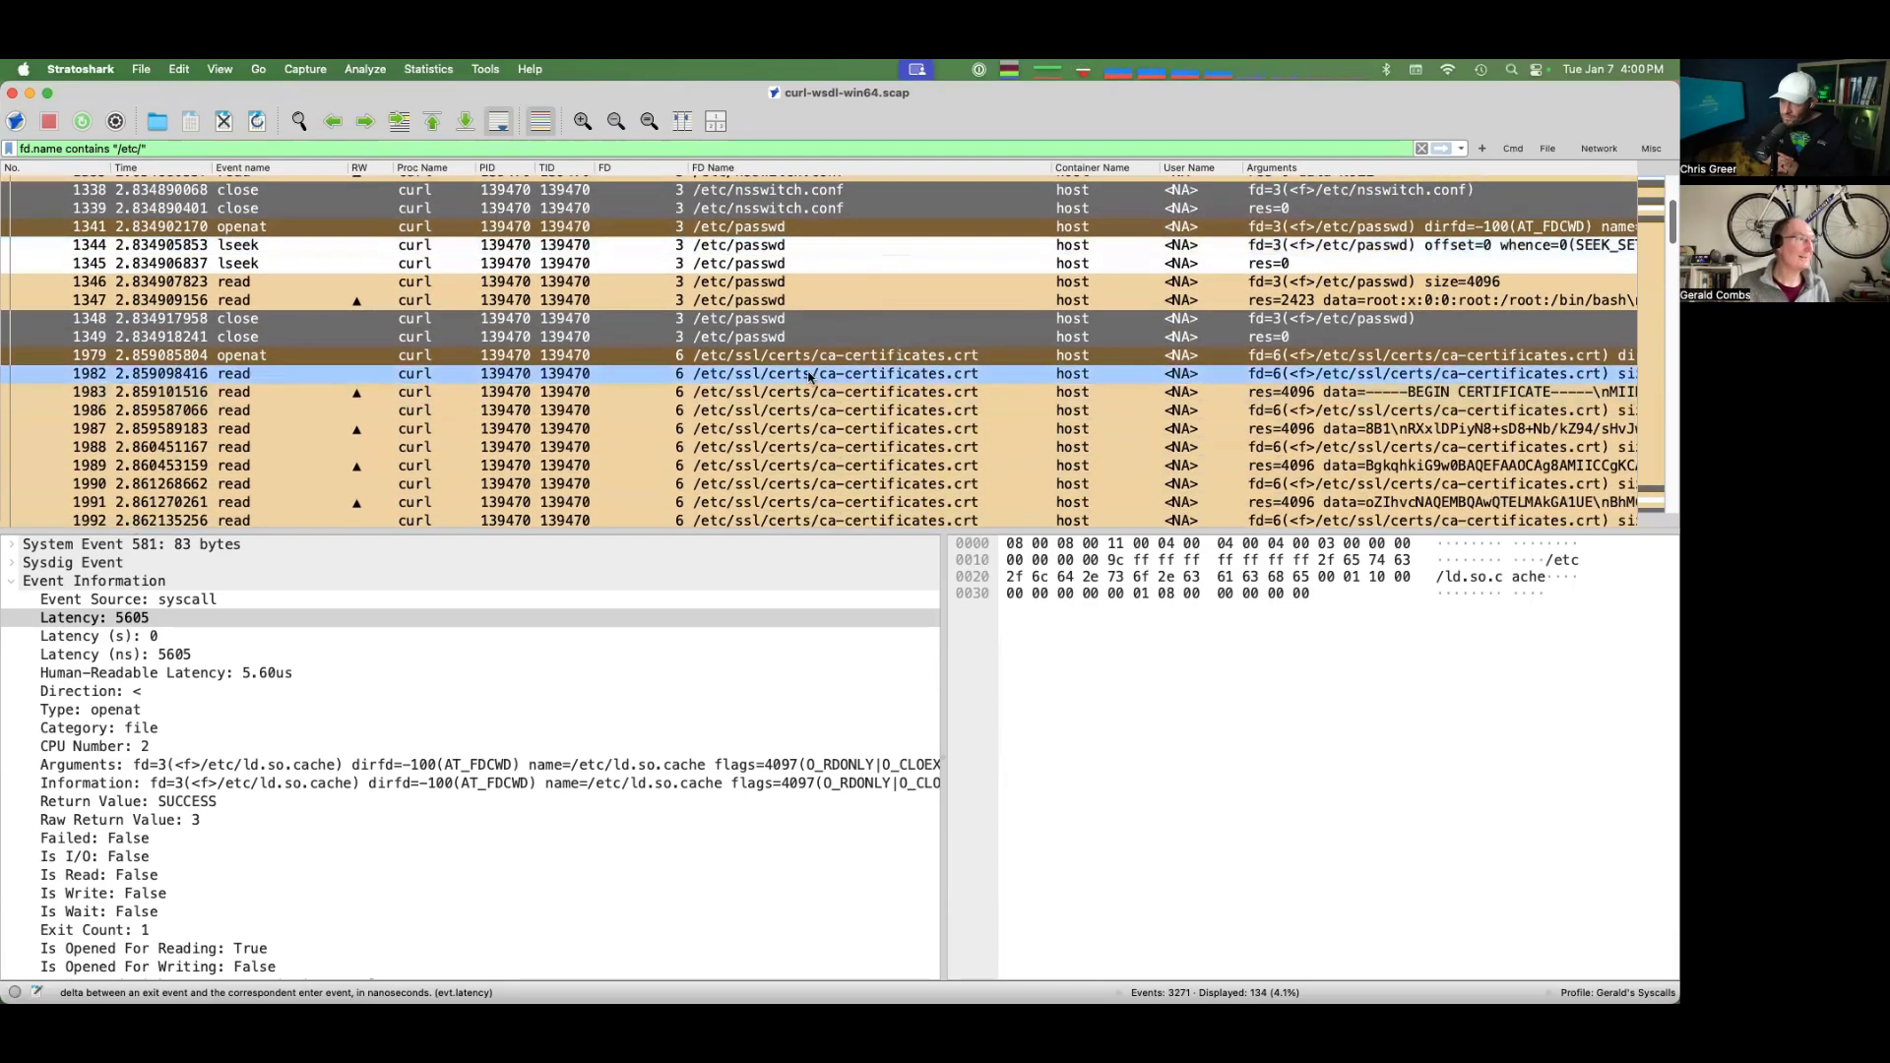
{"action": "left_click", "coordinate": [807, 356]}
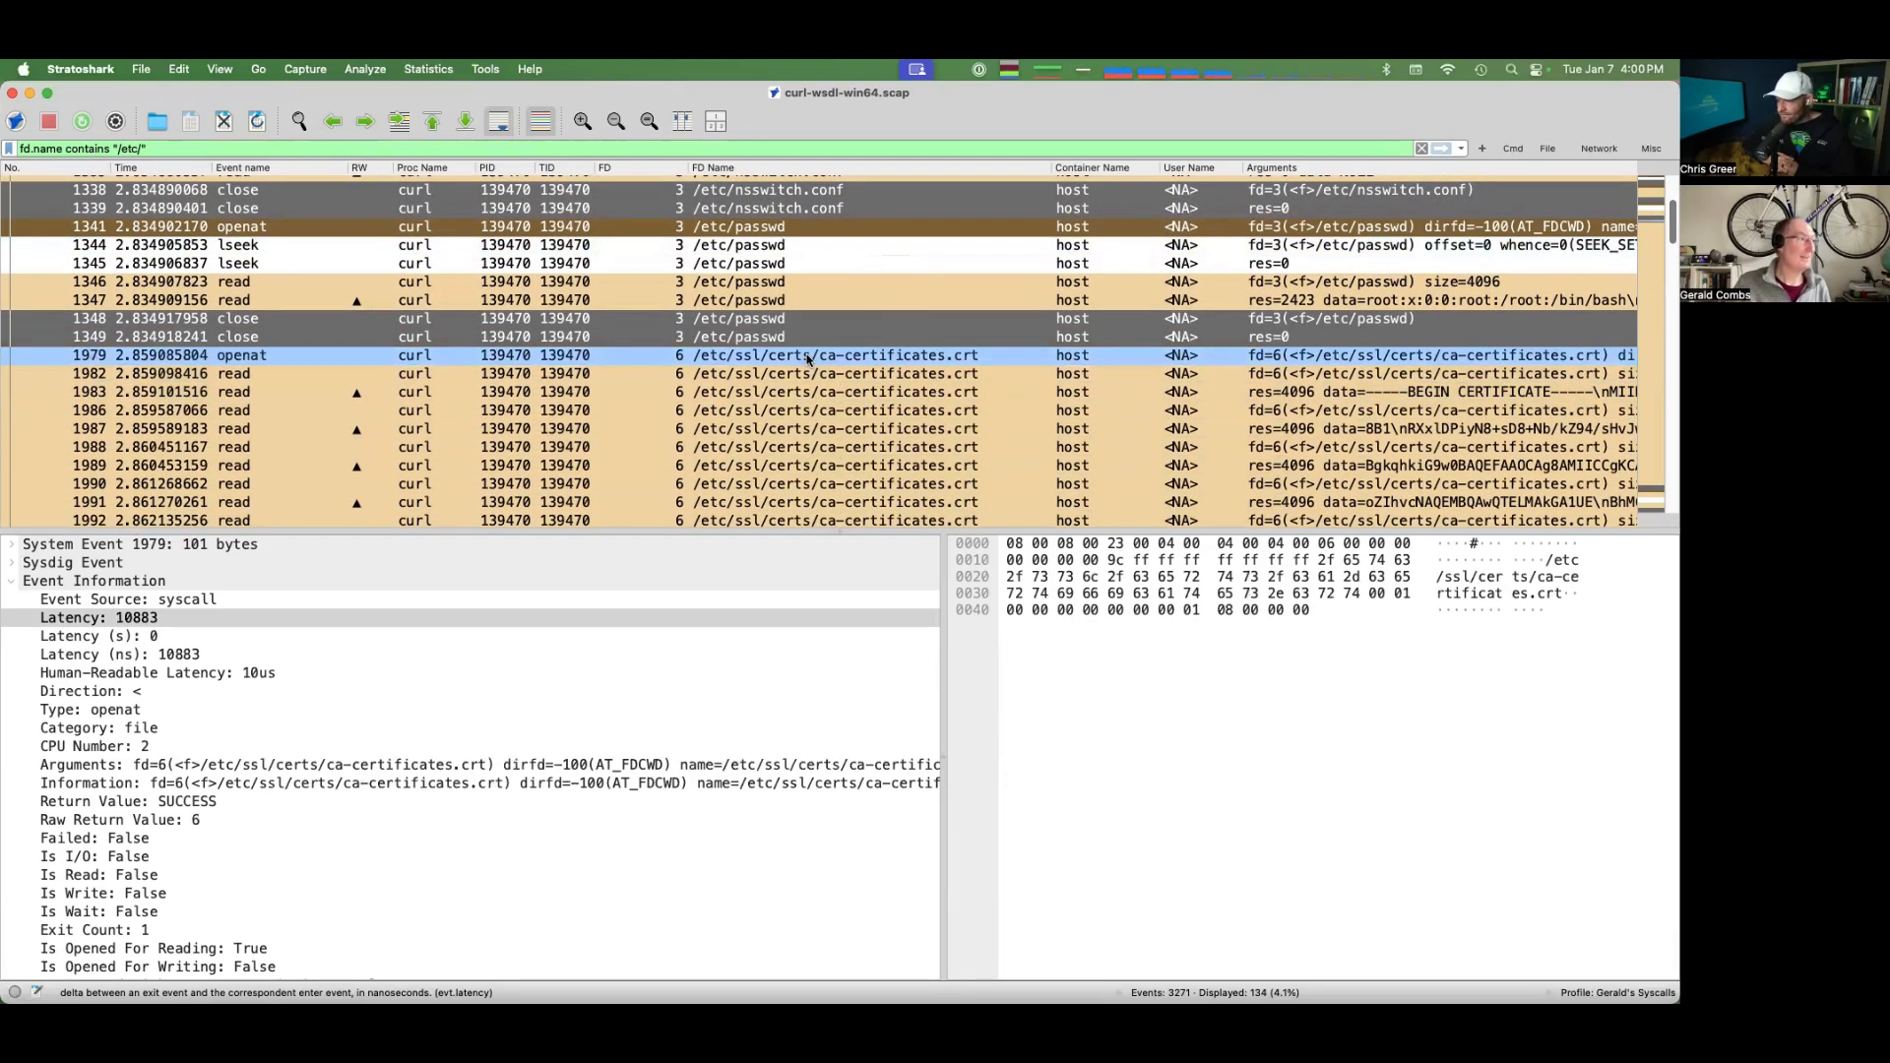
{"action": "left_click", "coordinate": [798, 413]}
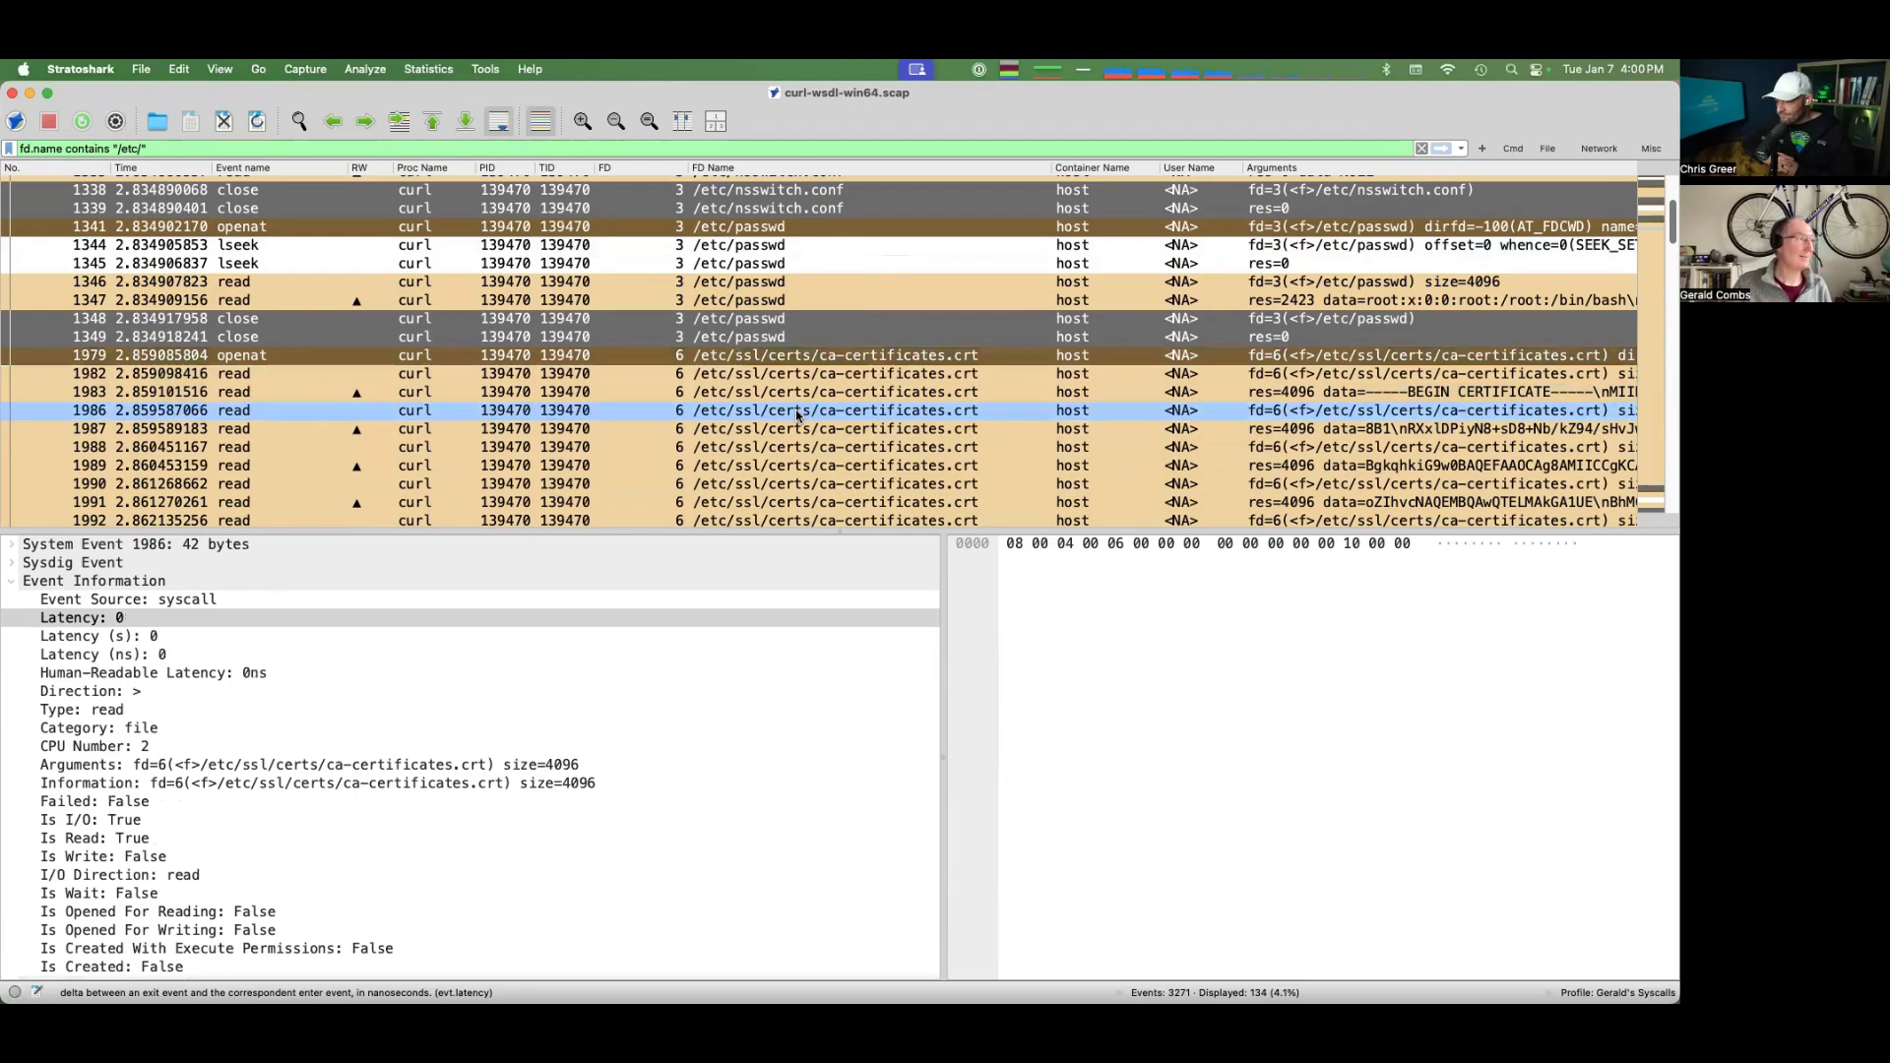
{"action": "left_click", "coordinate": [795, 396]}
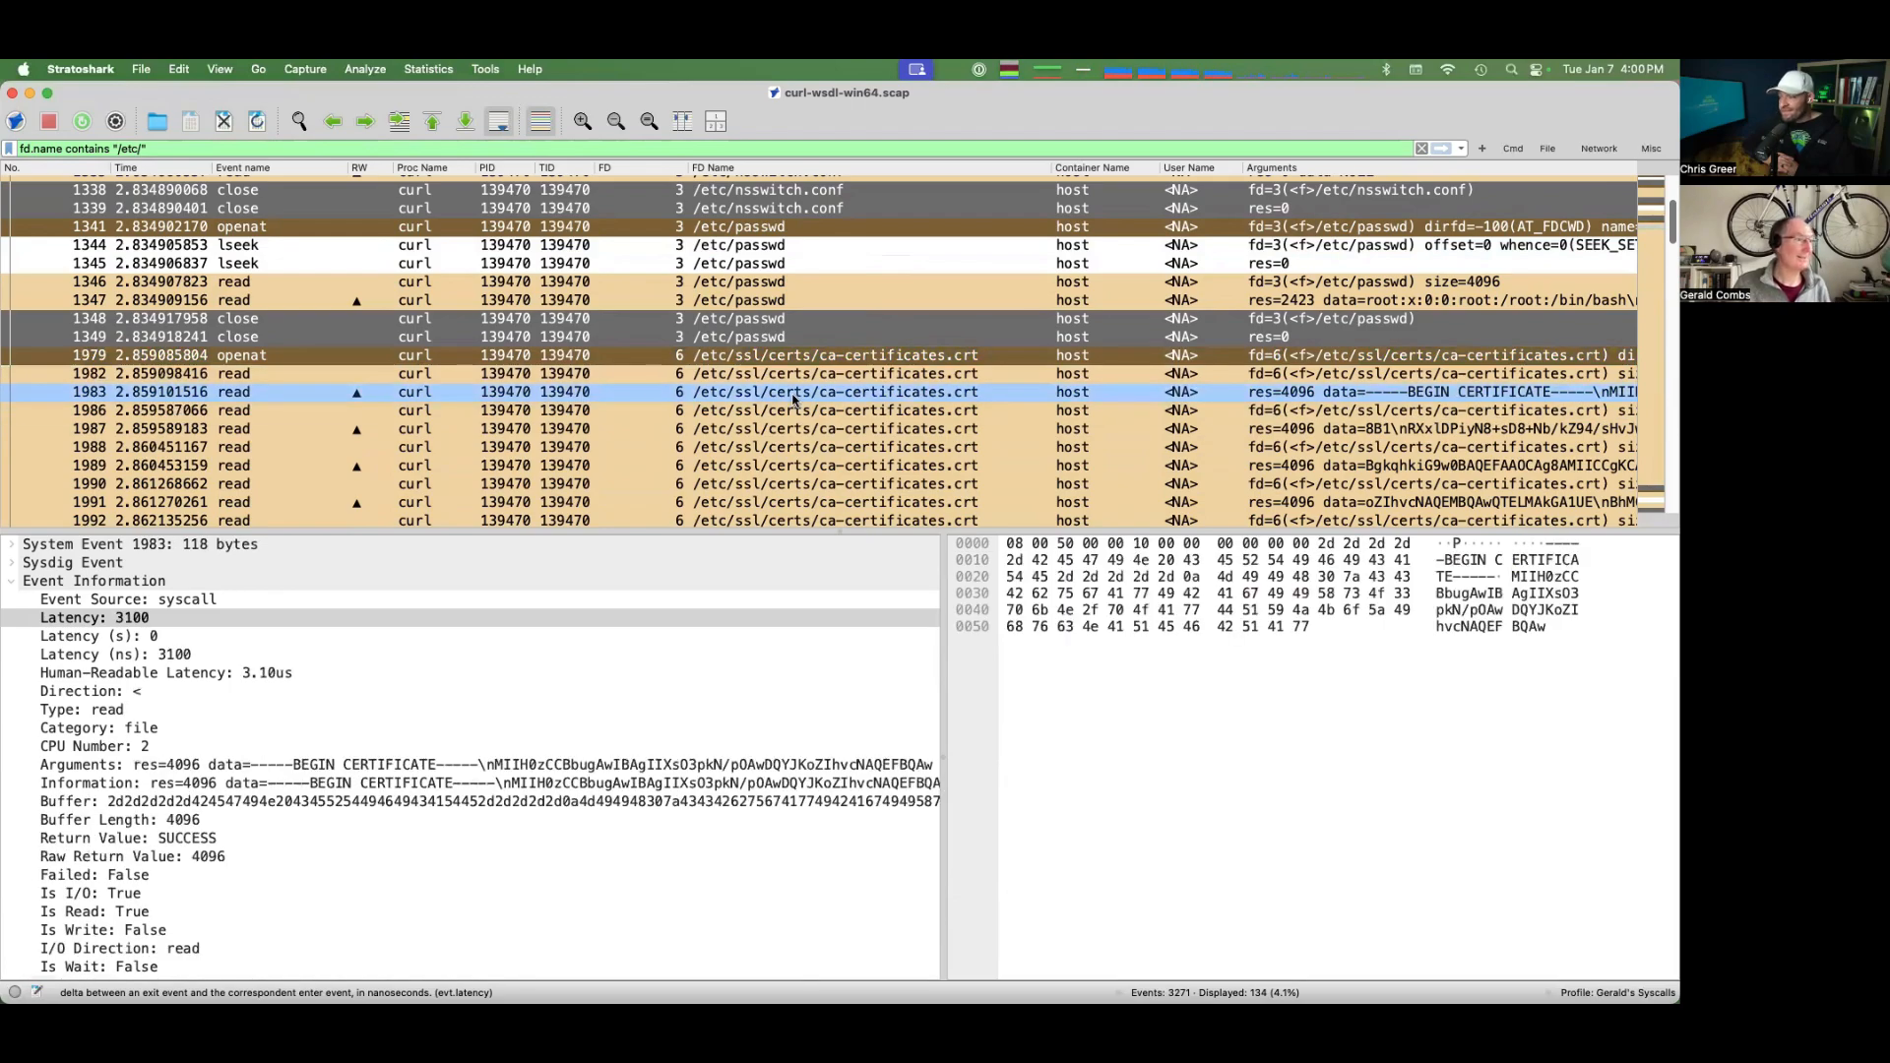
Follow the file descriptor stream of event 1983 and read through the certificate data in it
{"action": "right_click", "coordinate": [796, 398]}
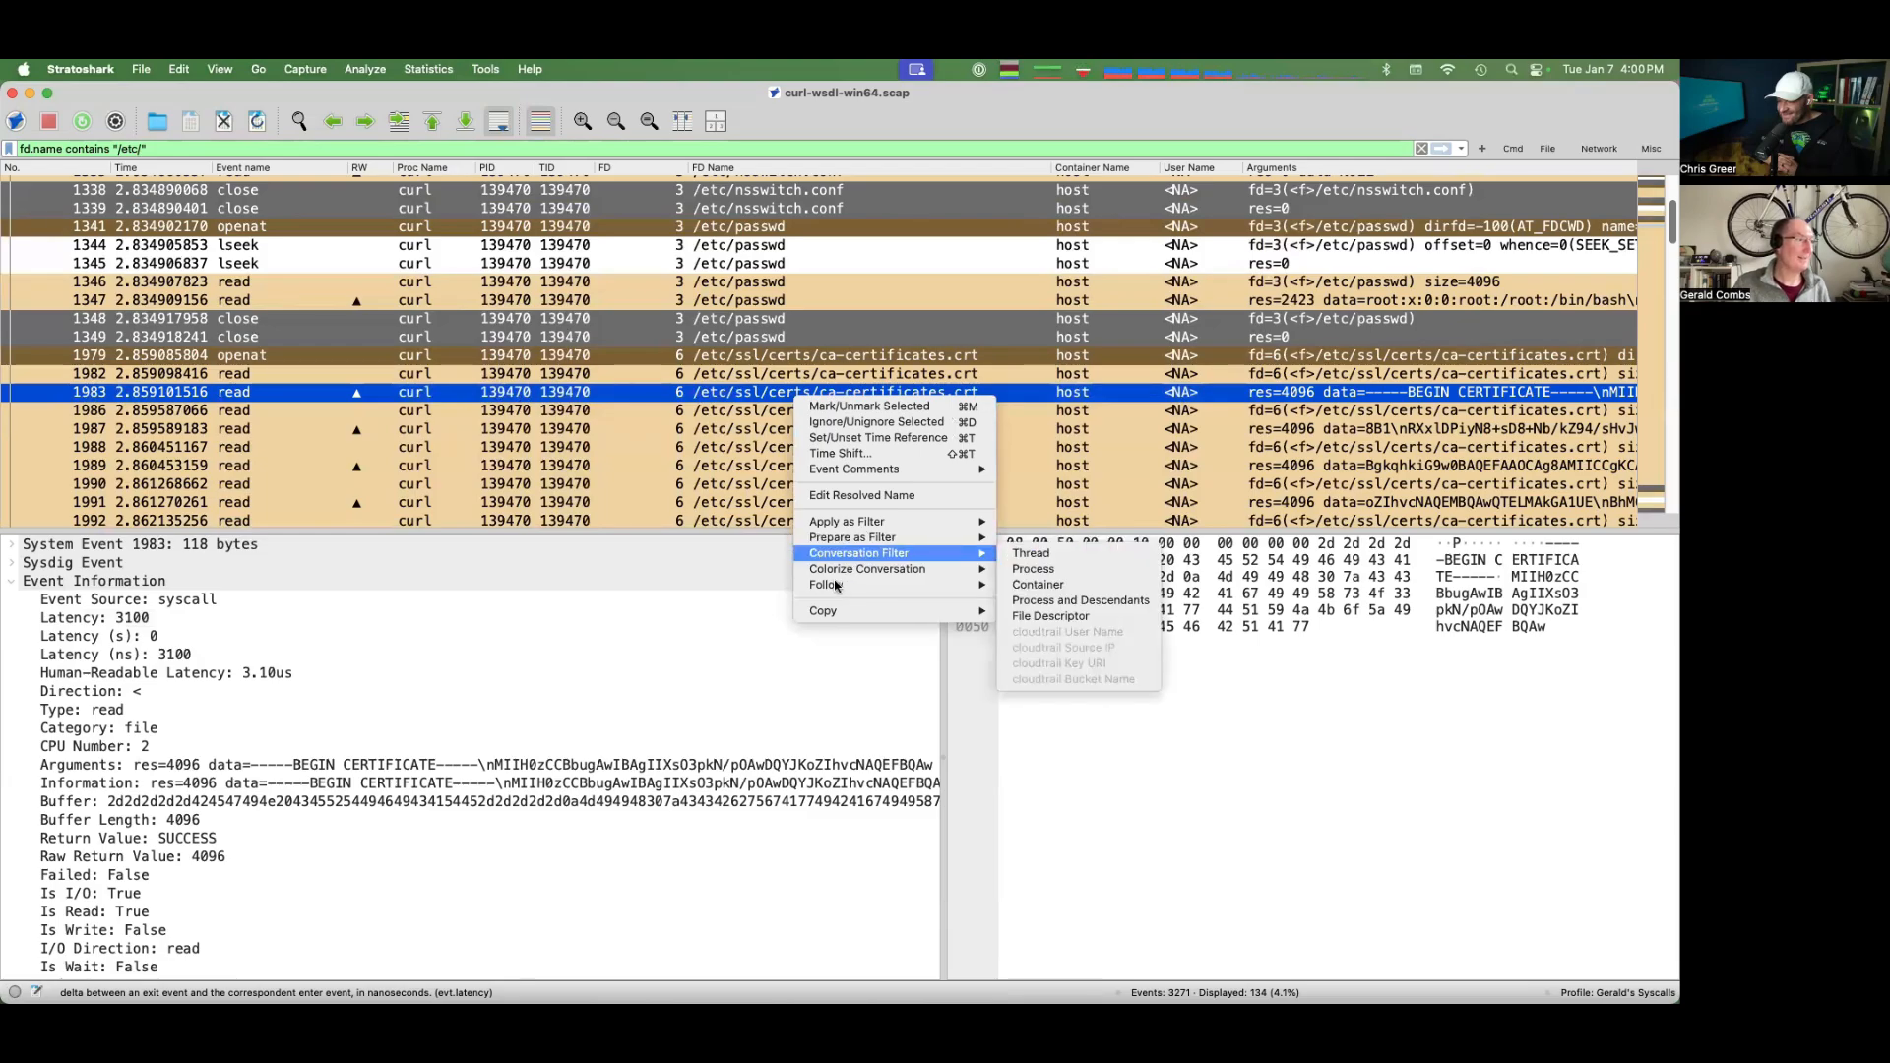
{"action": "mouse_move", "coordinate": [847, 587]}
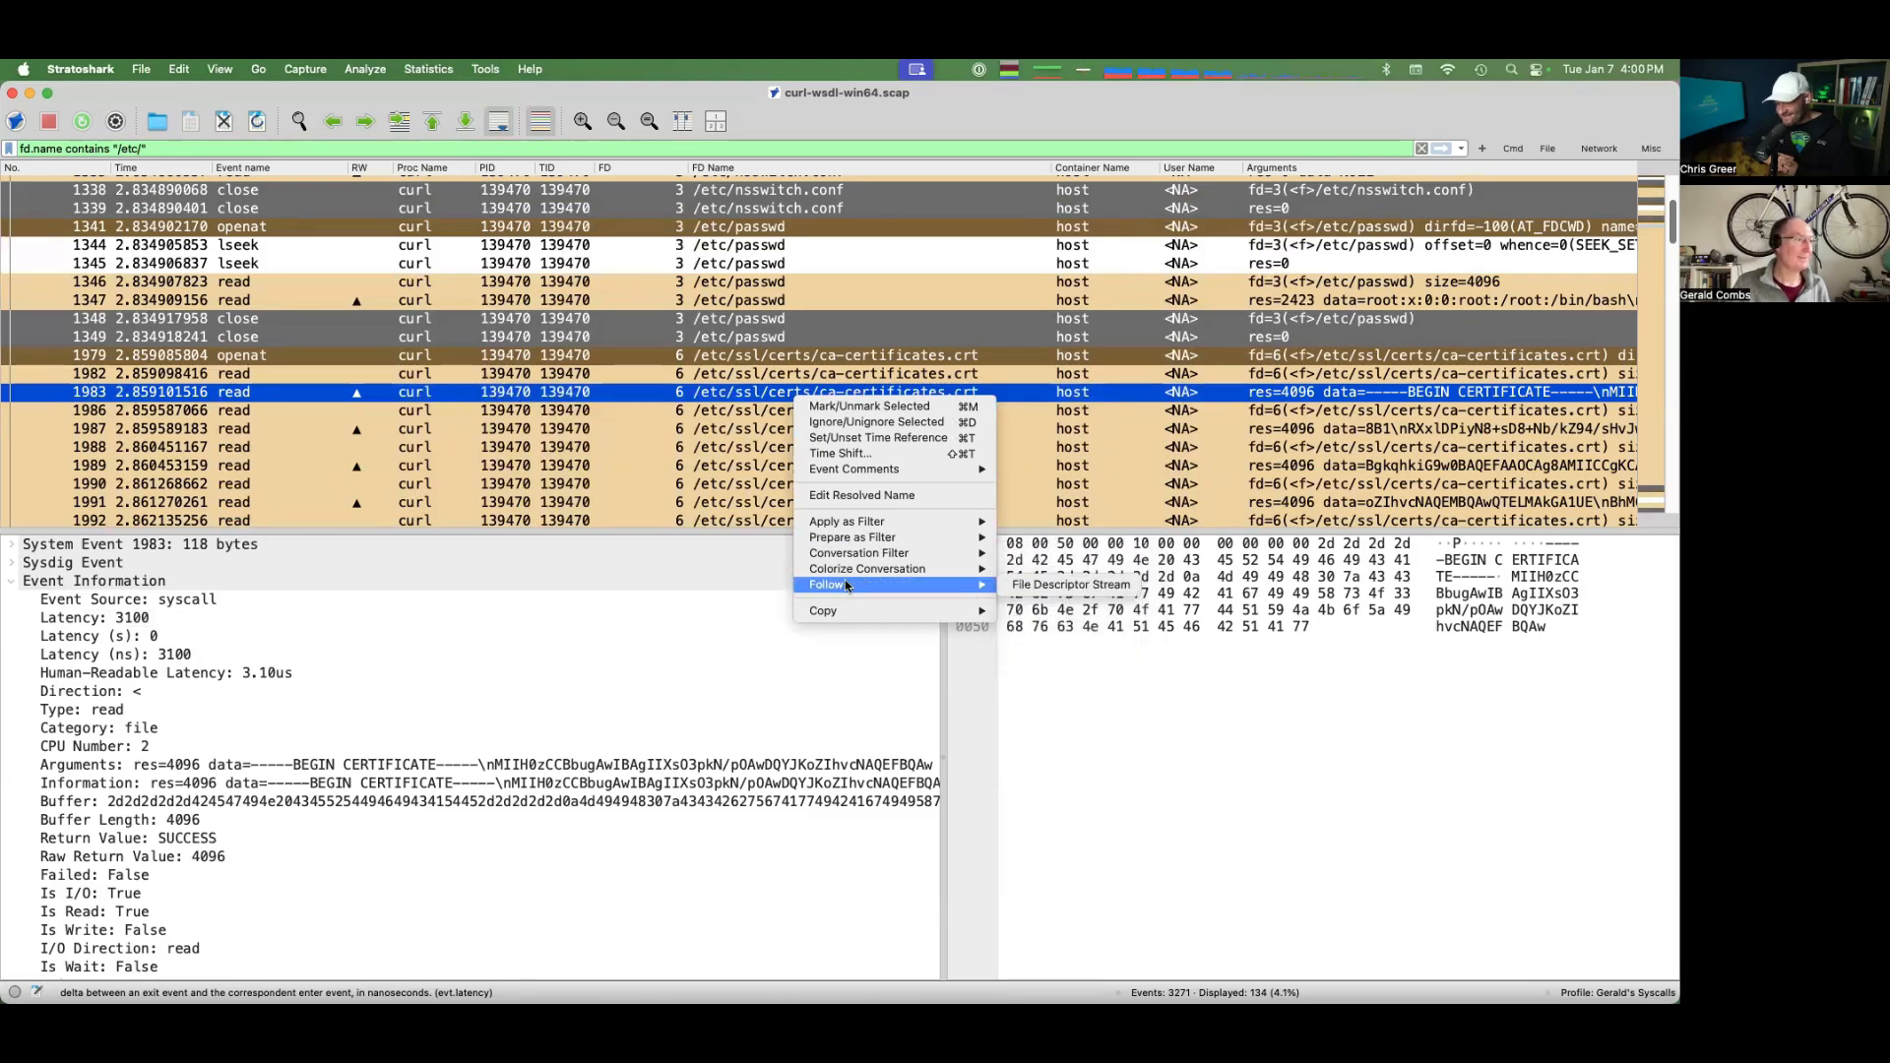
{"action": "left_click", "coordinate": [1033, 586]}
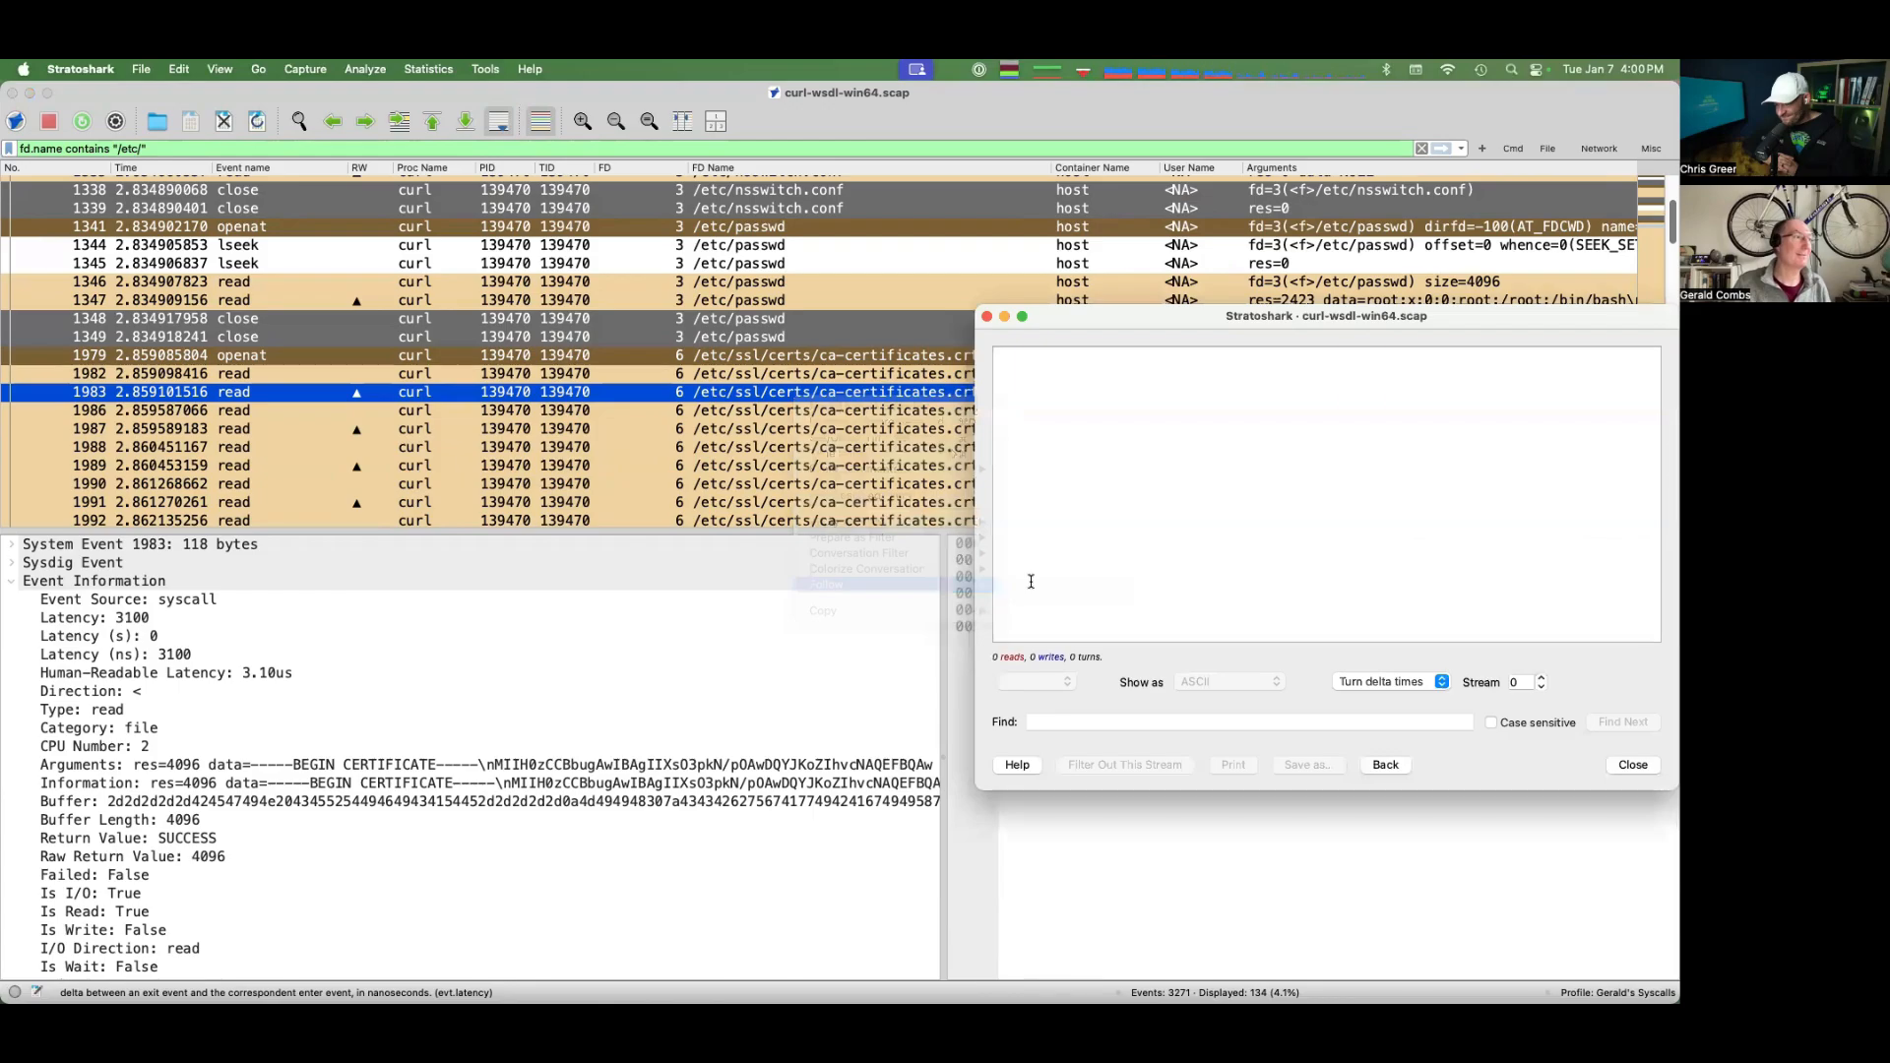
{"action": "left_click_drag", "start_coordinate": [1132, 317], "coordinate": [772, 289]}
{"action": "scroll", "coordinate": [930, 460], "scroll_direction": "down", "scroll_amount": 5}
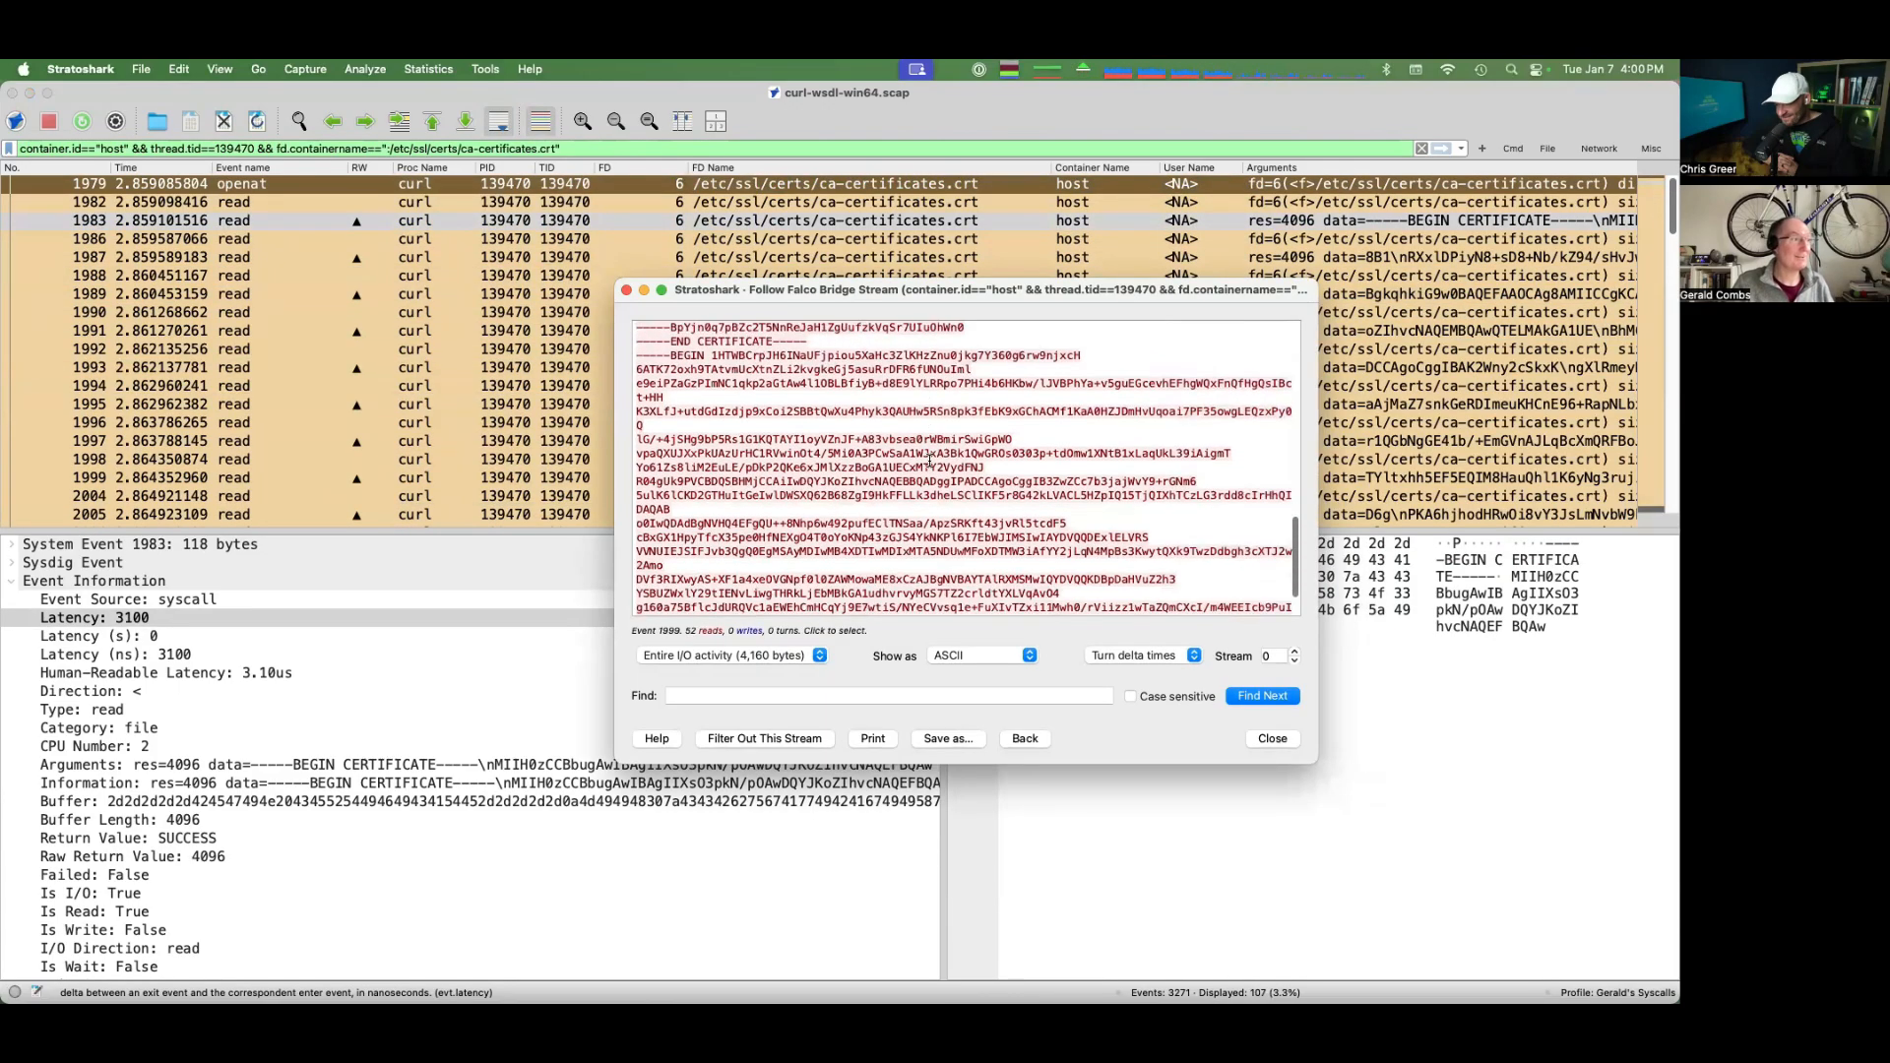
{"action": "scroll", "coordinate": [930, 460], "scroll_direction": "up", "scroll_amount": 5}
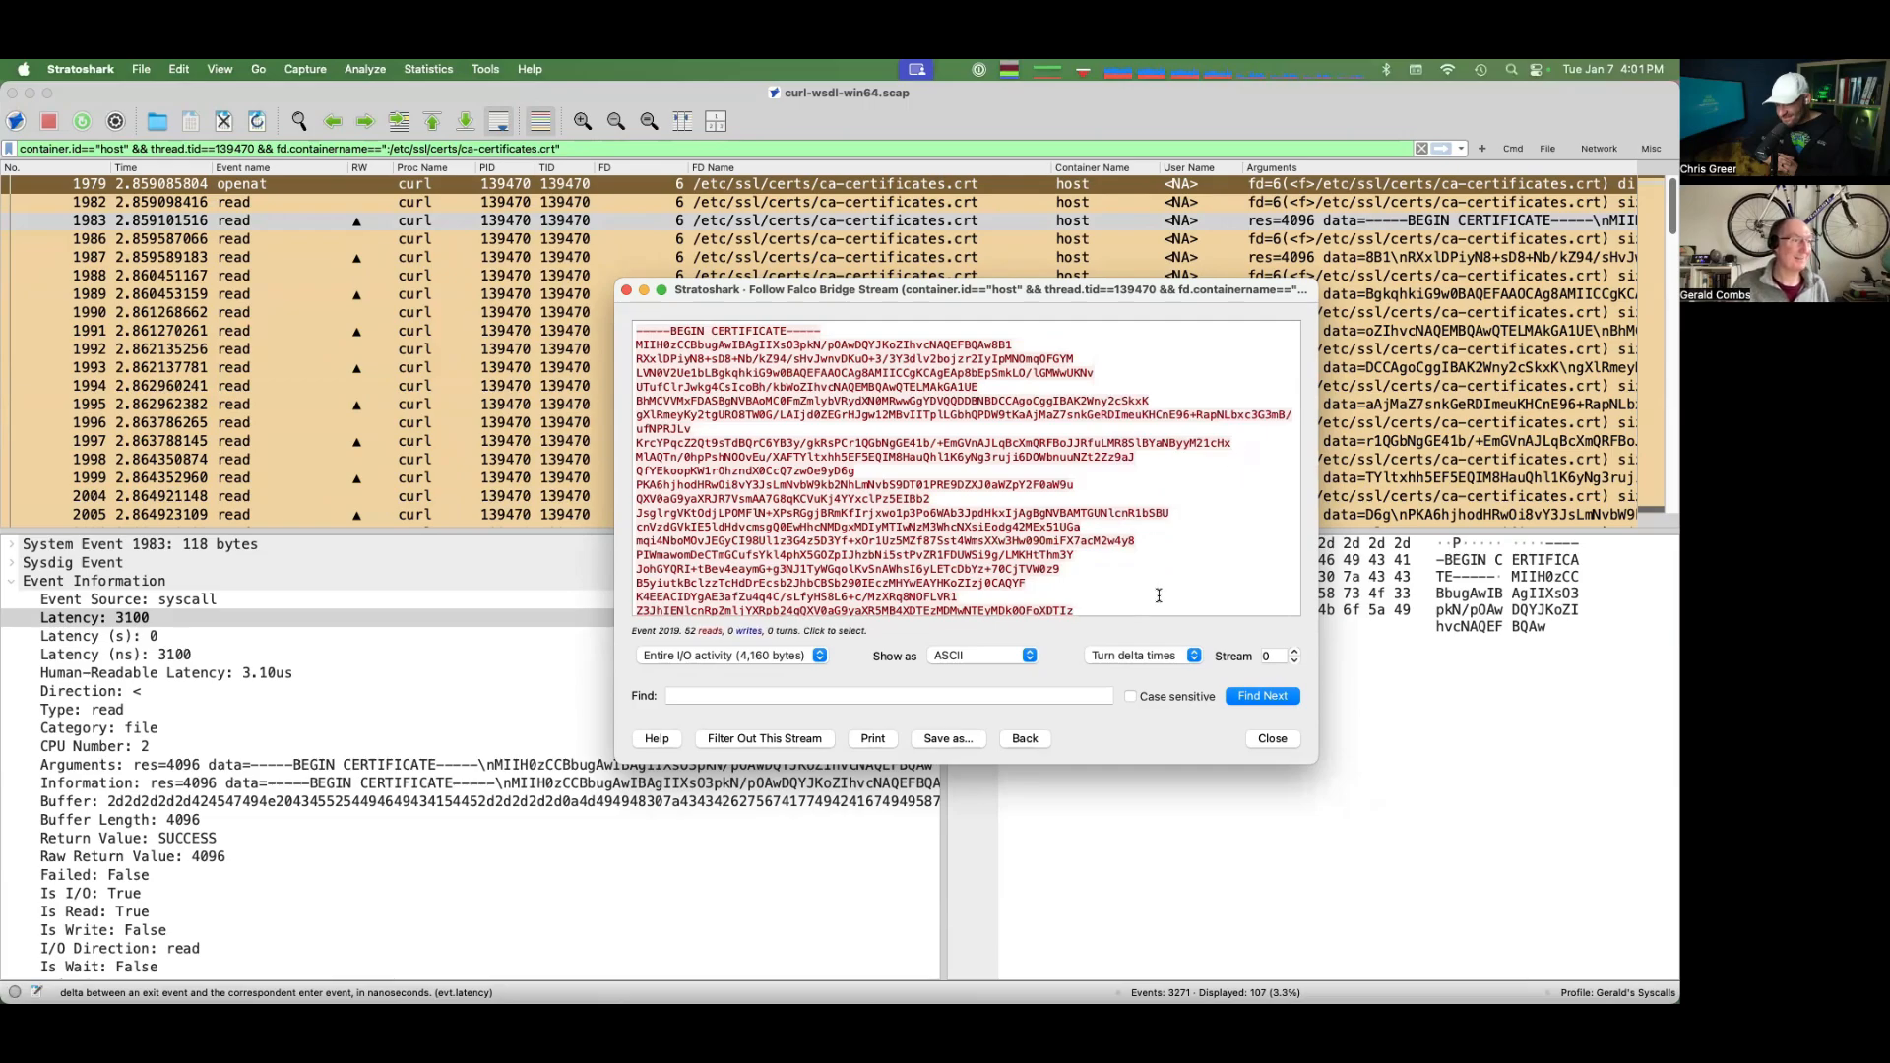
Close the stream window and change the display filter to fd.name contains "/lib/"
{"action": "key", "text": "Escape"}
{"action": "key", "text": "super+/"}
{"action": "key", "text": "Down"}
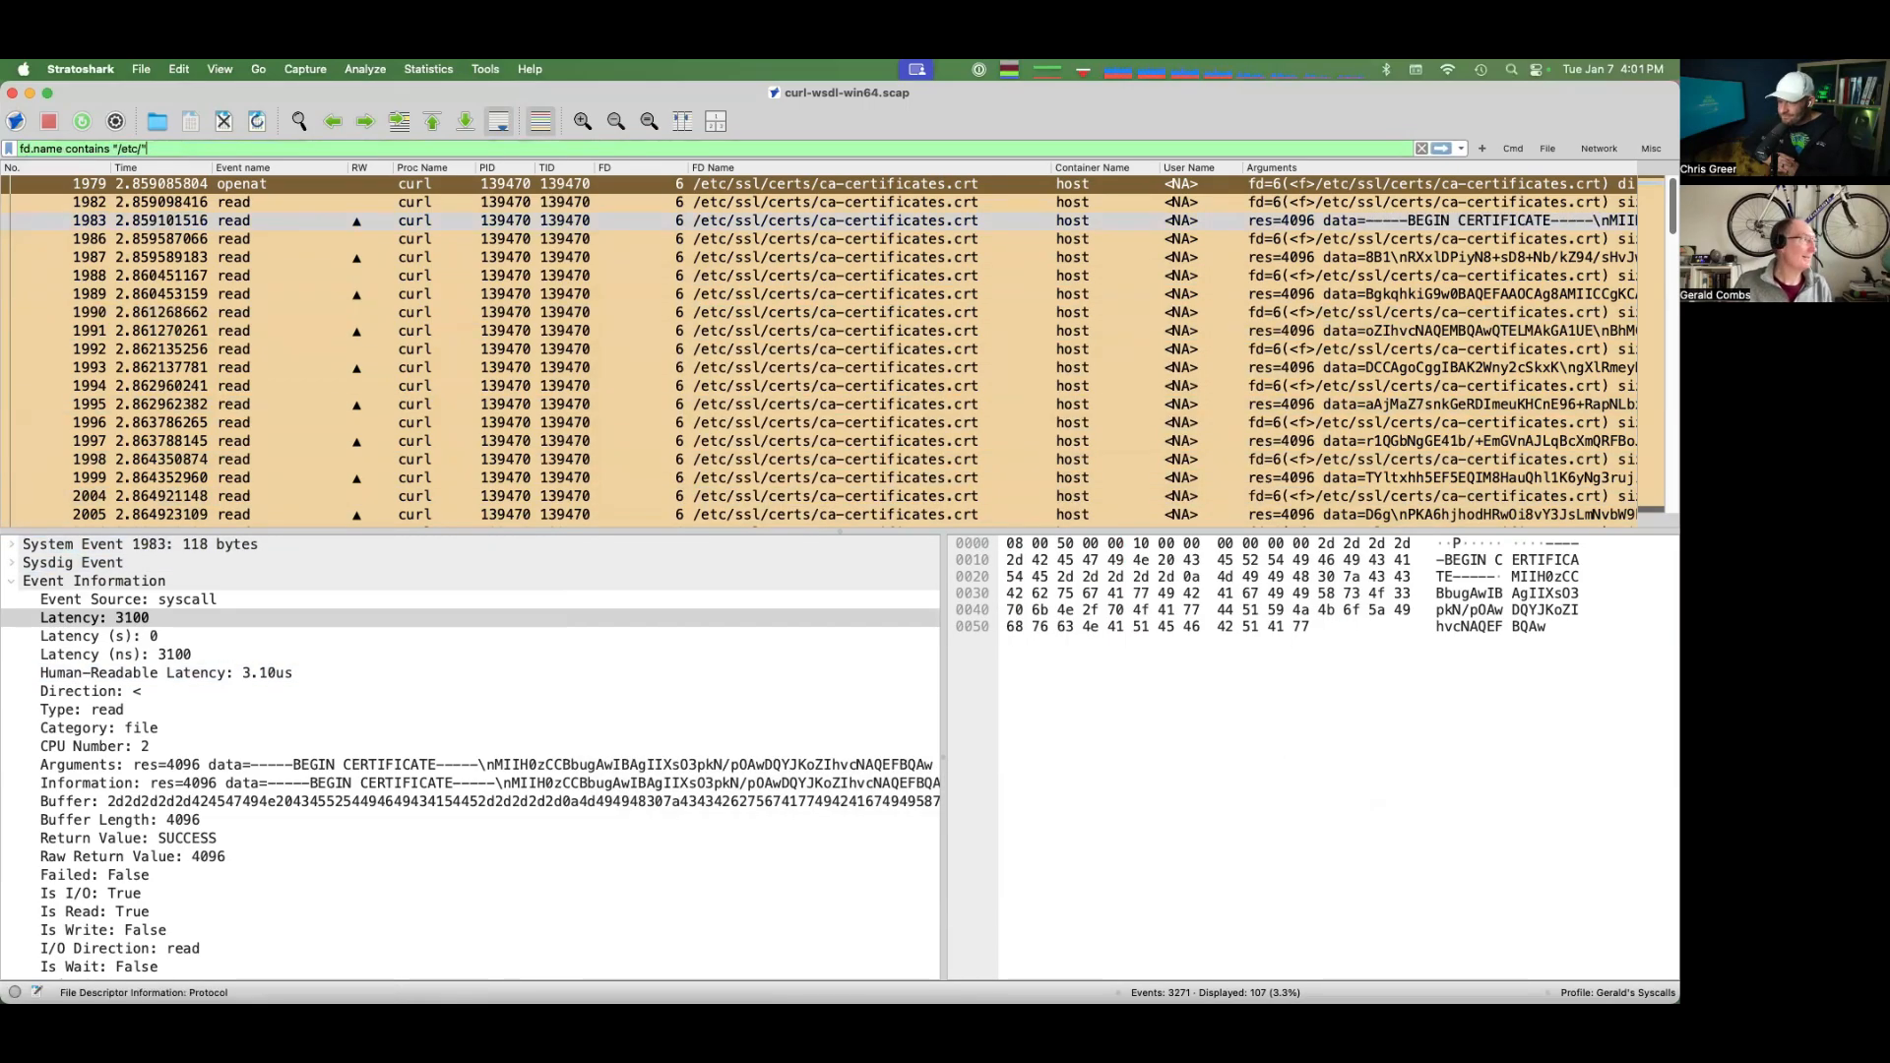
{"action": "key", "text": "Left"}
{"action": "key", "text": "Left"}
{"action": "key", "text": "Left"}
{"action": "key", "text": "Left"}
{"action": "key", "text": "Left"}
{"action": "key", "text": "Delete"}
{"action": "key", "text": "Delete"}
{"action": "key", "text": "Delete"}
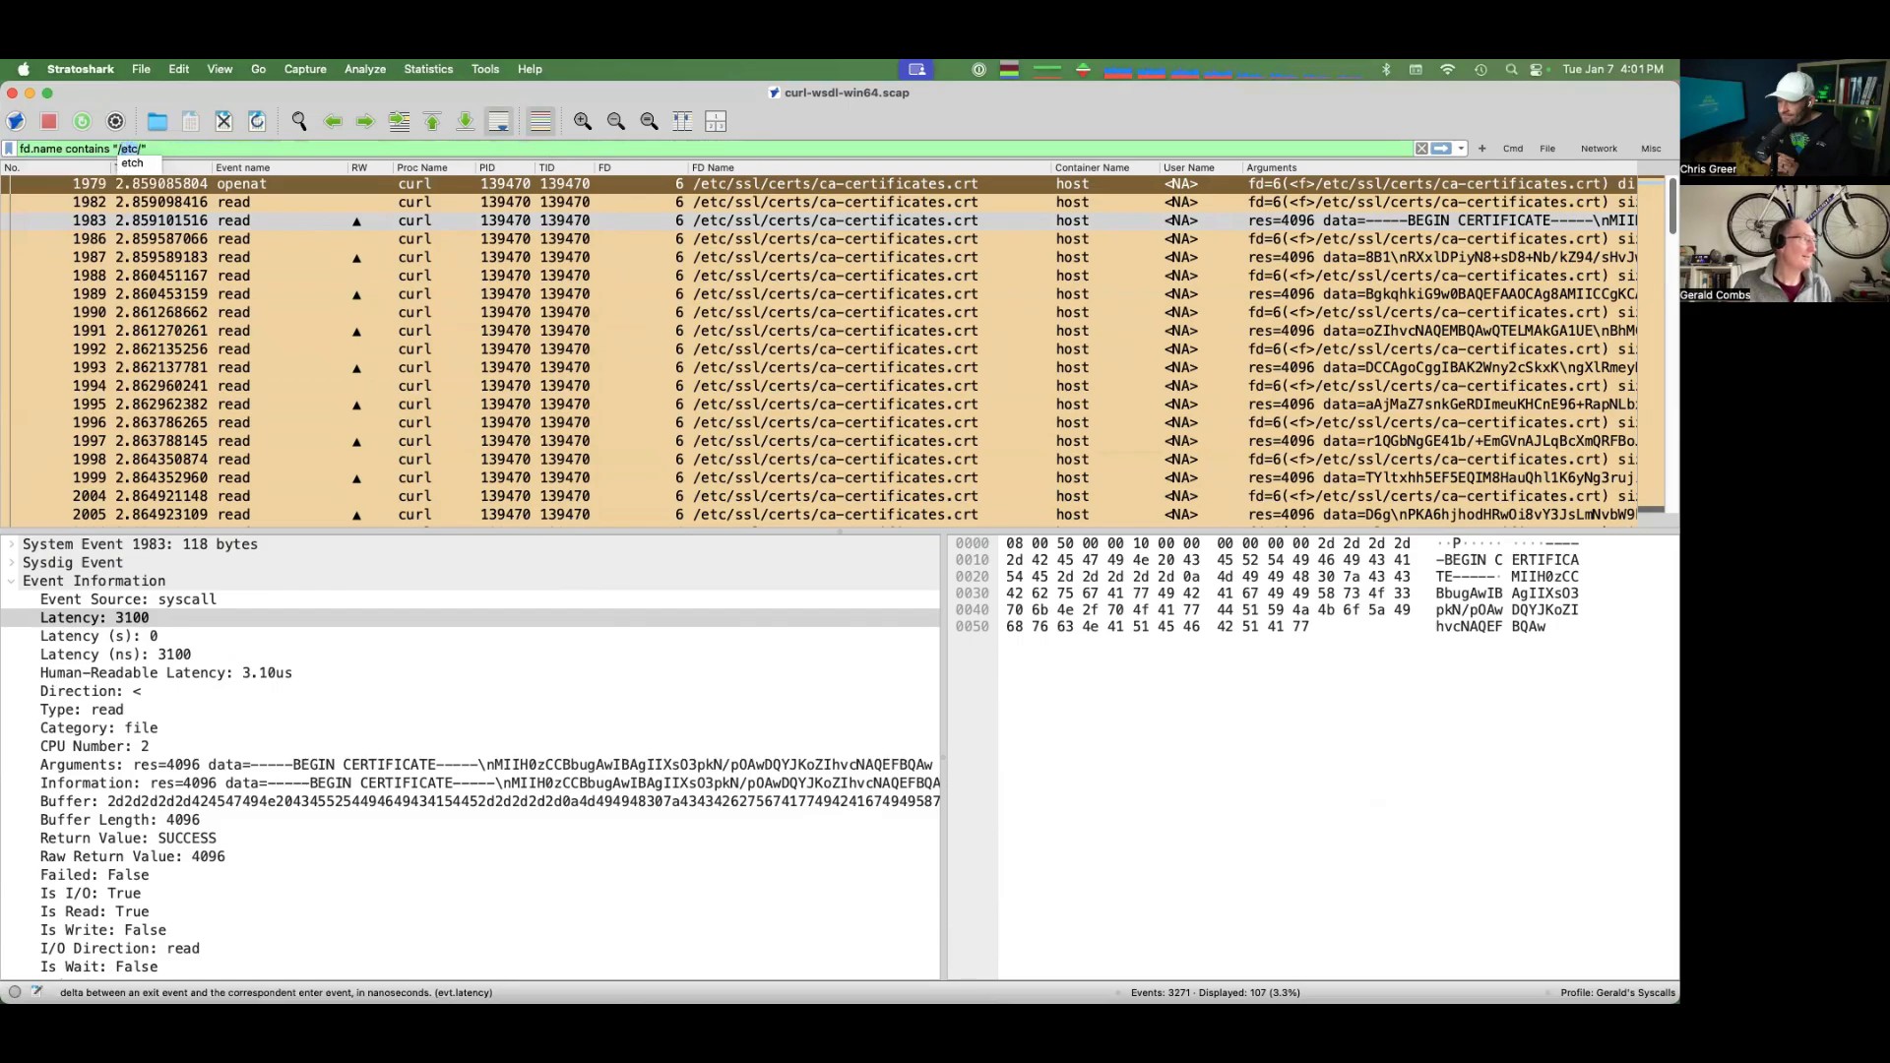
{"action": "type", "text": "lib"}
{"action": "key", "text": "Return"}
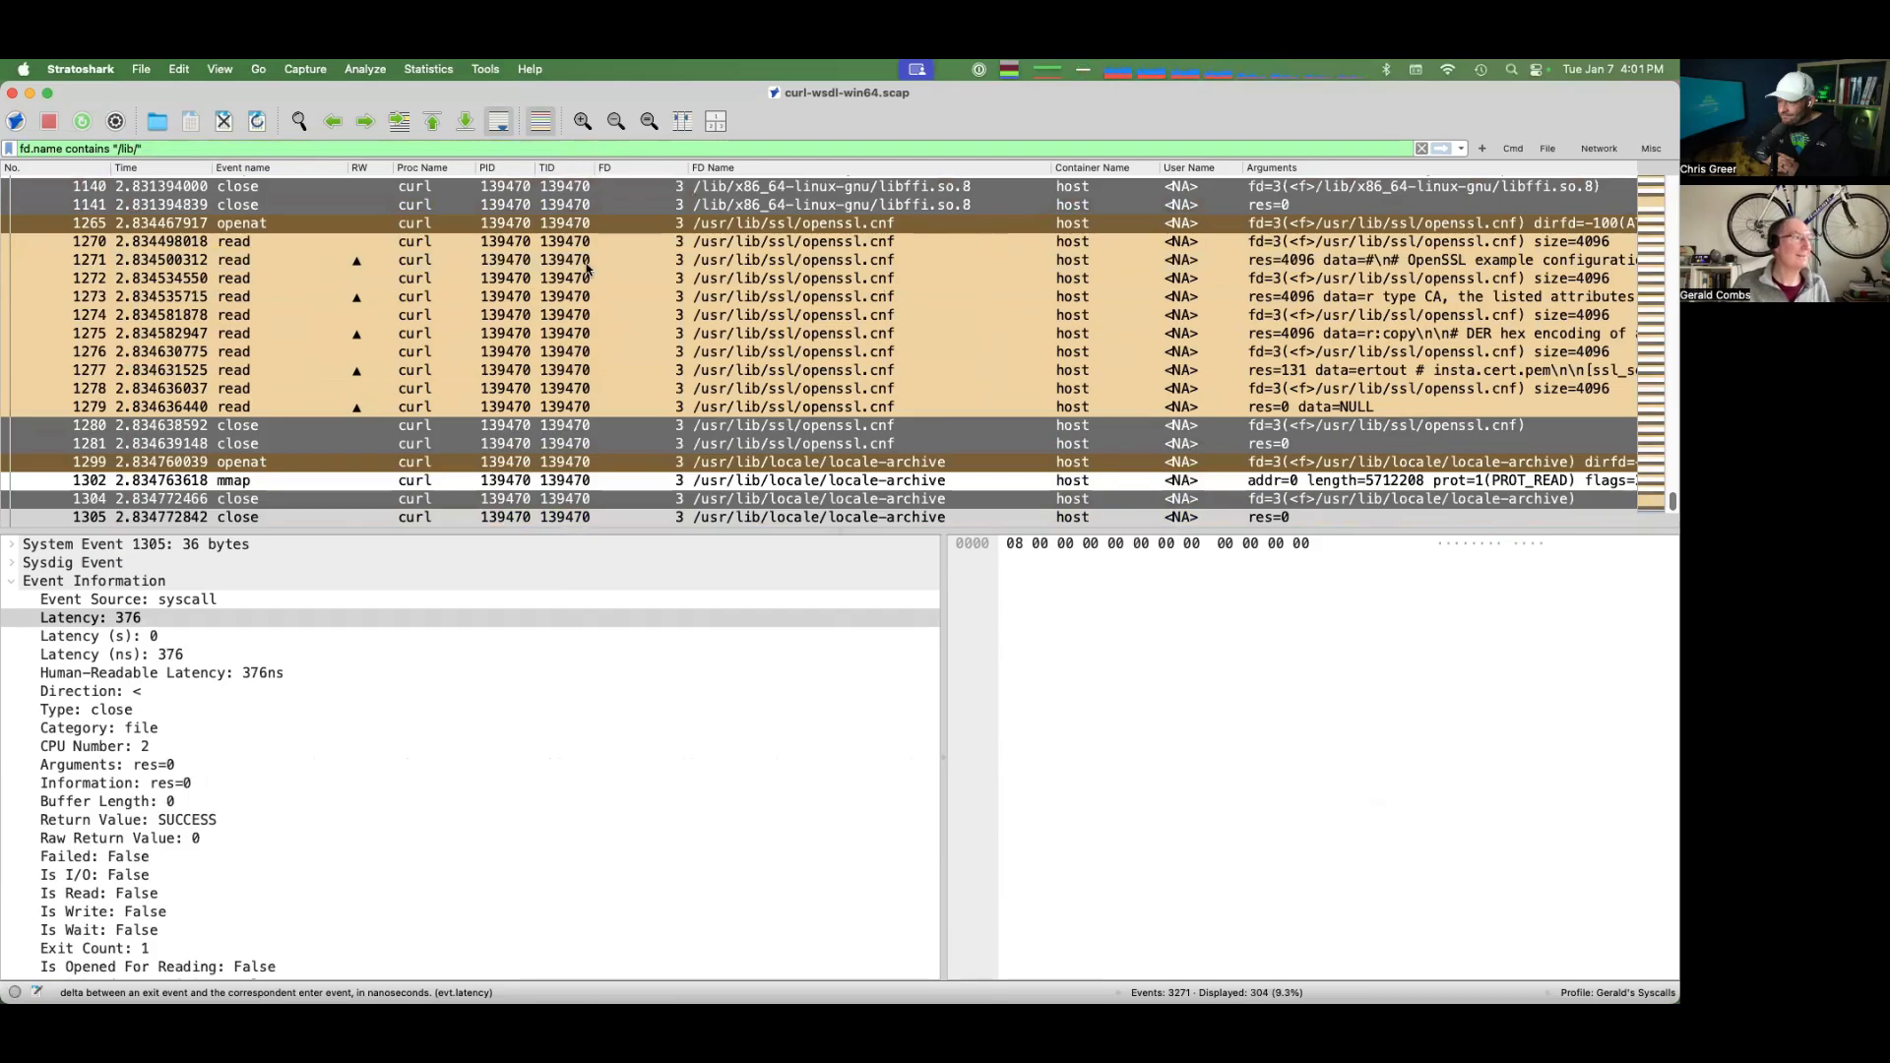
Review the library file events back to the start of the filtered list and select event 591, a read of libcurl.so.4
{"action": "left_click", "coordinate": [506, 335]}
{"action": "scroll", "coordinate": [505, 339], "scroll_direction": "up", "scroll_amount": 2}
{"action": "scroll", "coordinate": [505, 340], "scroll_direction": "up", "scroll_amount": 12}
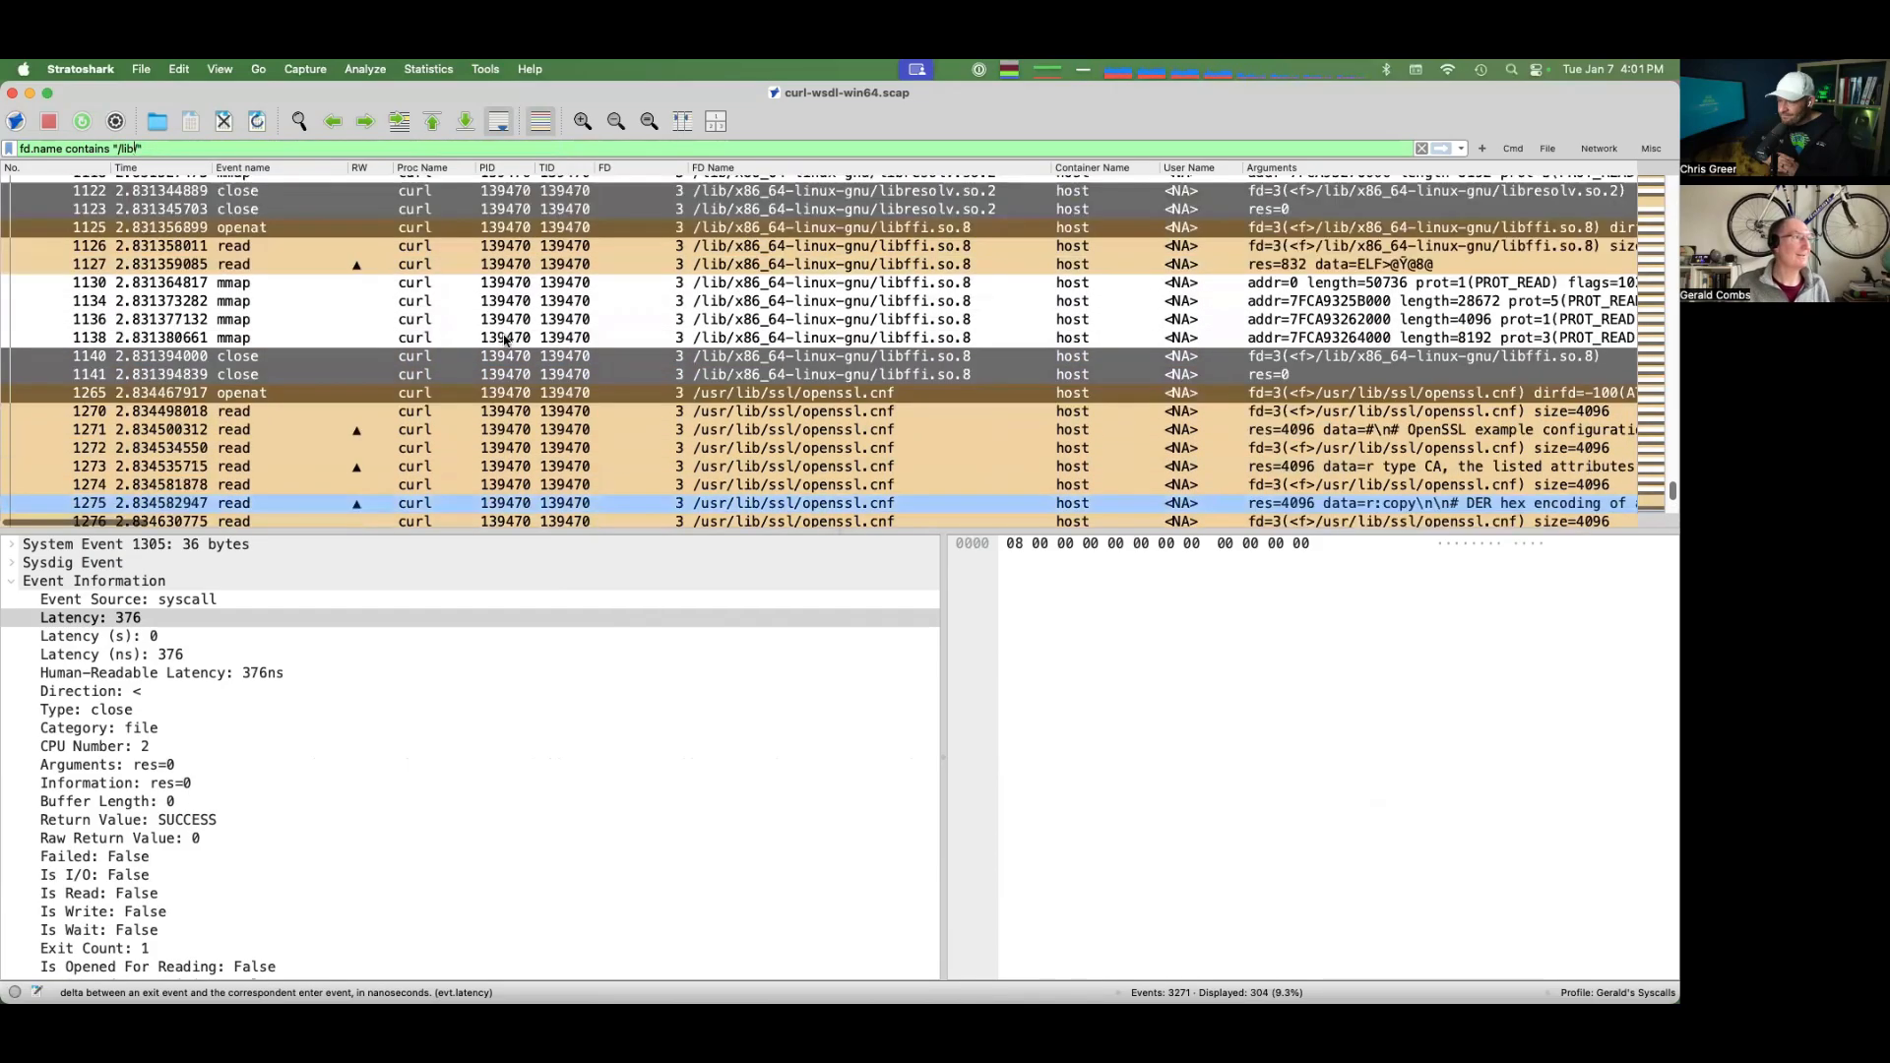
{"action": "scroll", "coordinate": [505, 339], "scroll_direction": "up", "scroll_amount": 6}
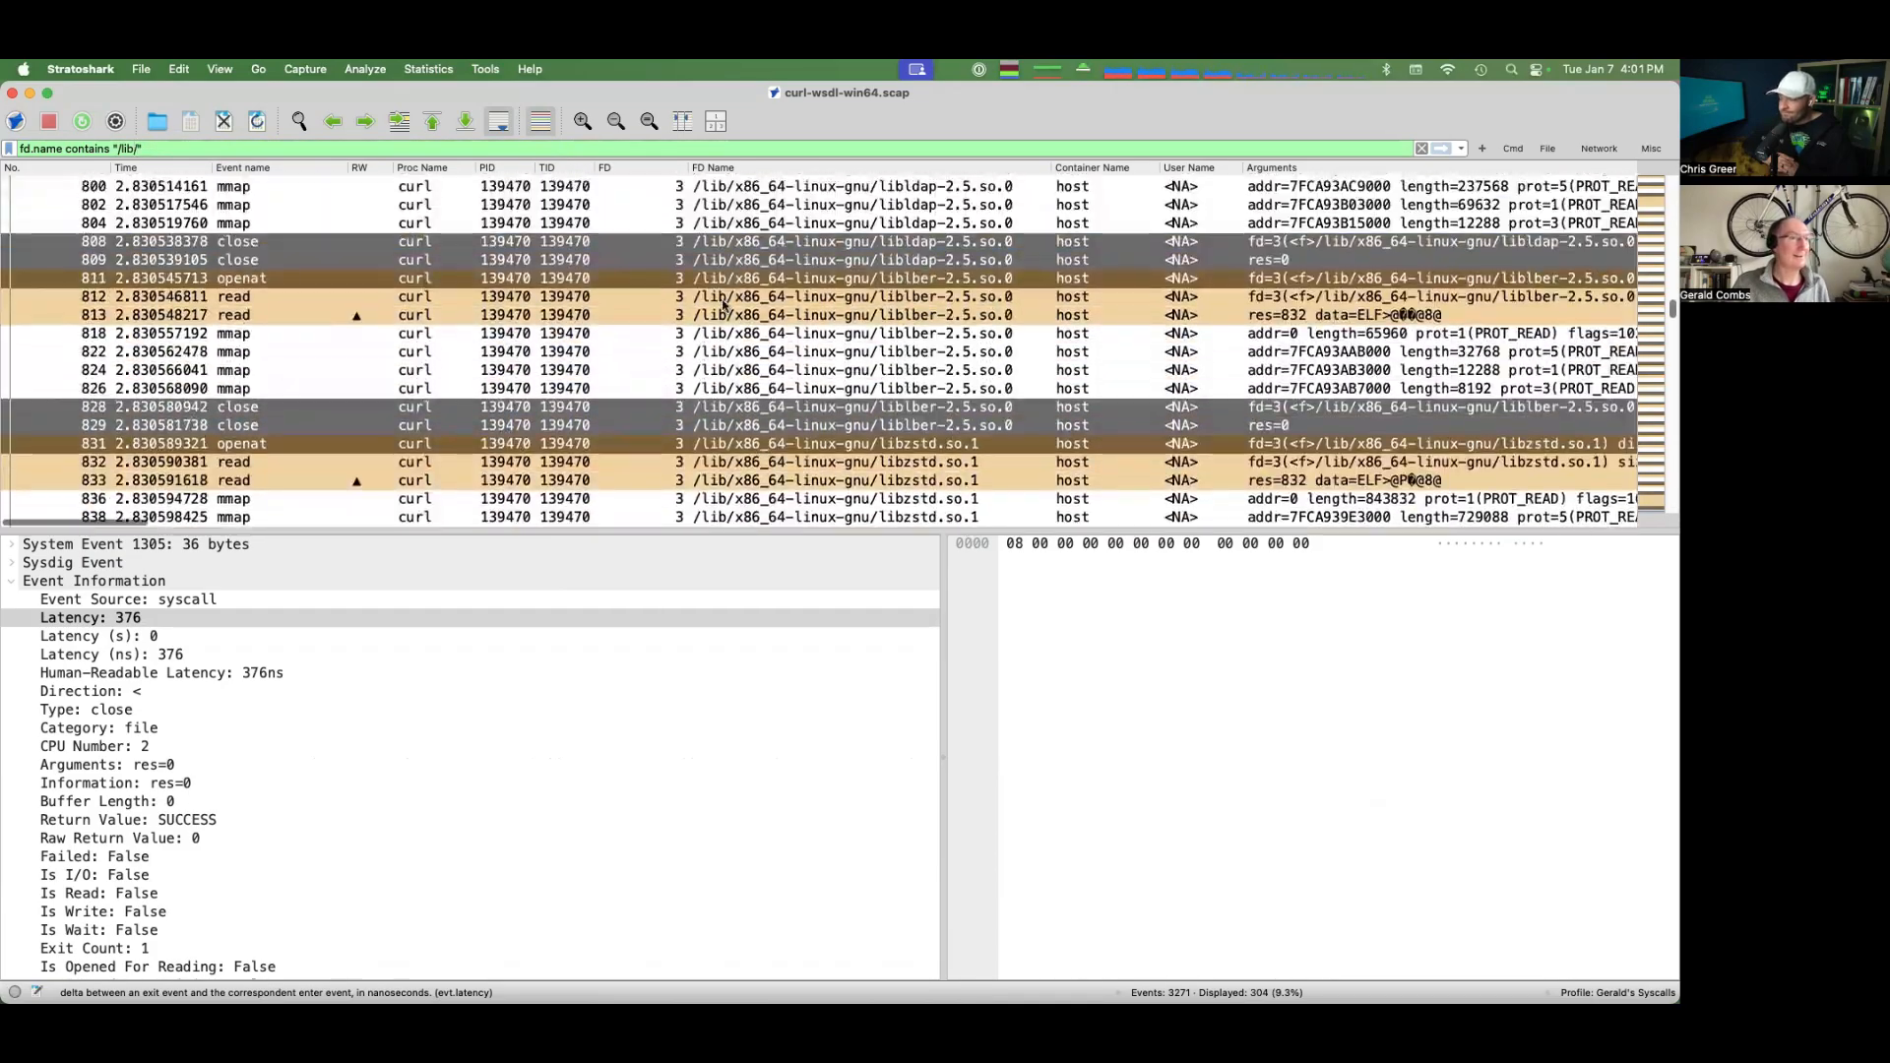
{"action": "left_click", "coordinate": [1625, 309]}
{"action": "scroll", "coordinate": [325, 232], "scroll_direction": "up", "scroll_amount": 10}
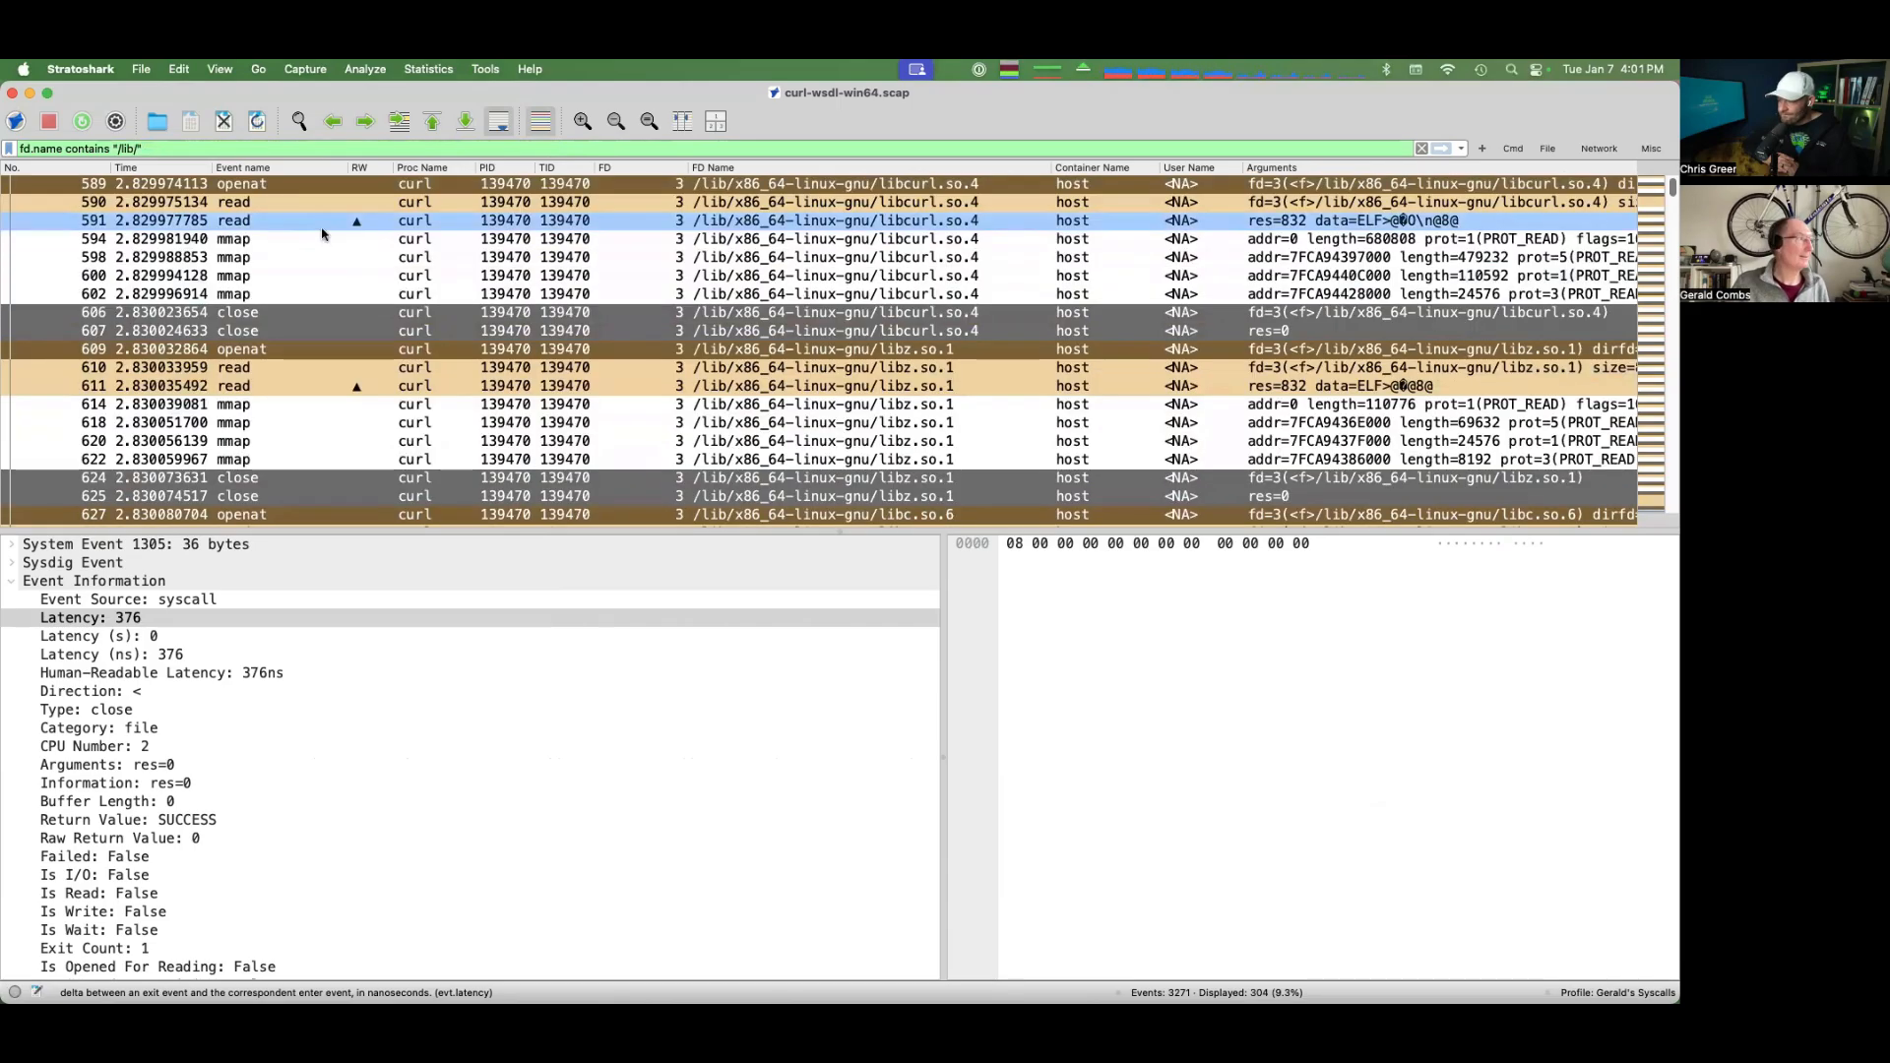
{"action": "left_click", "coordinate": [322, 226]}
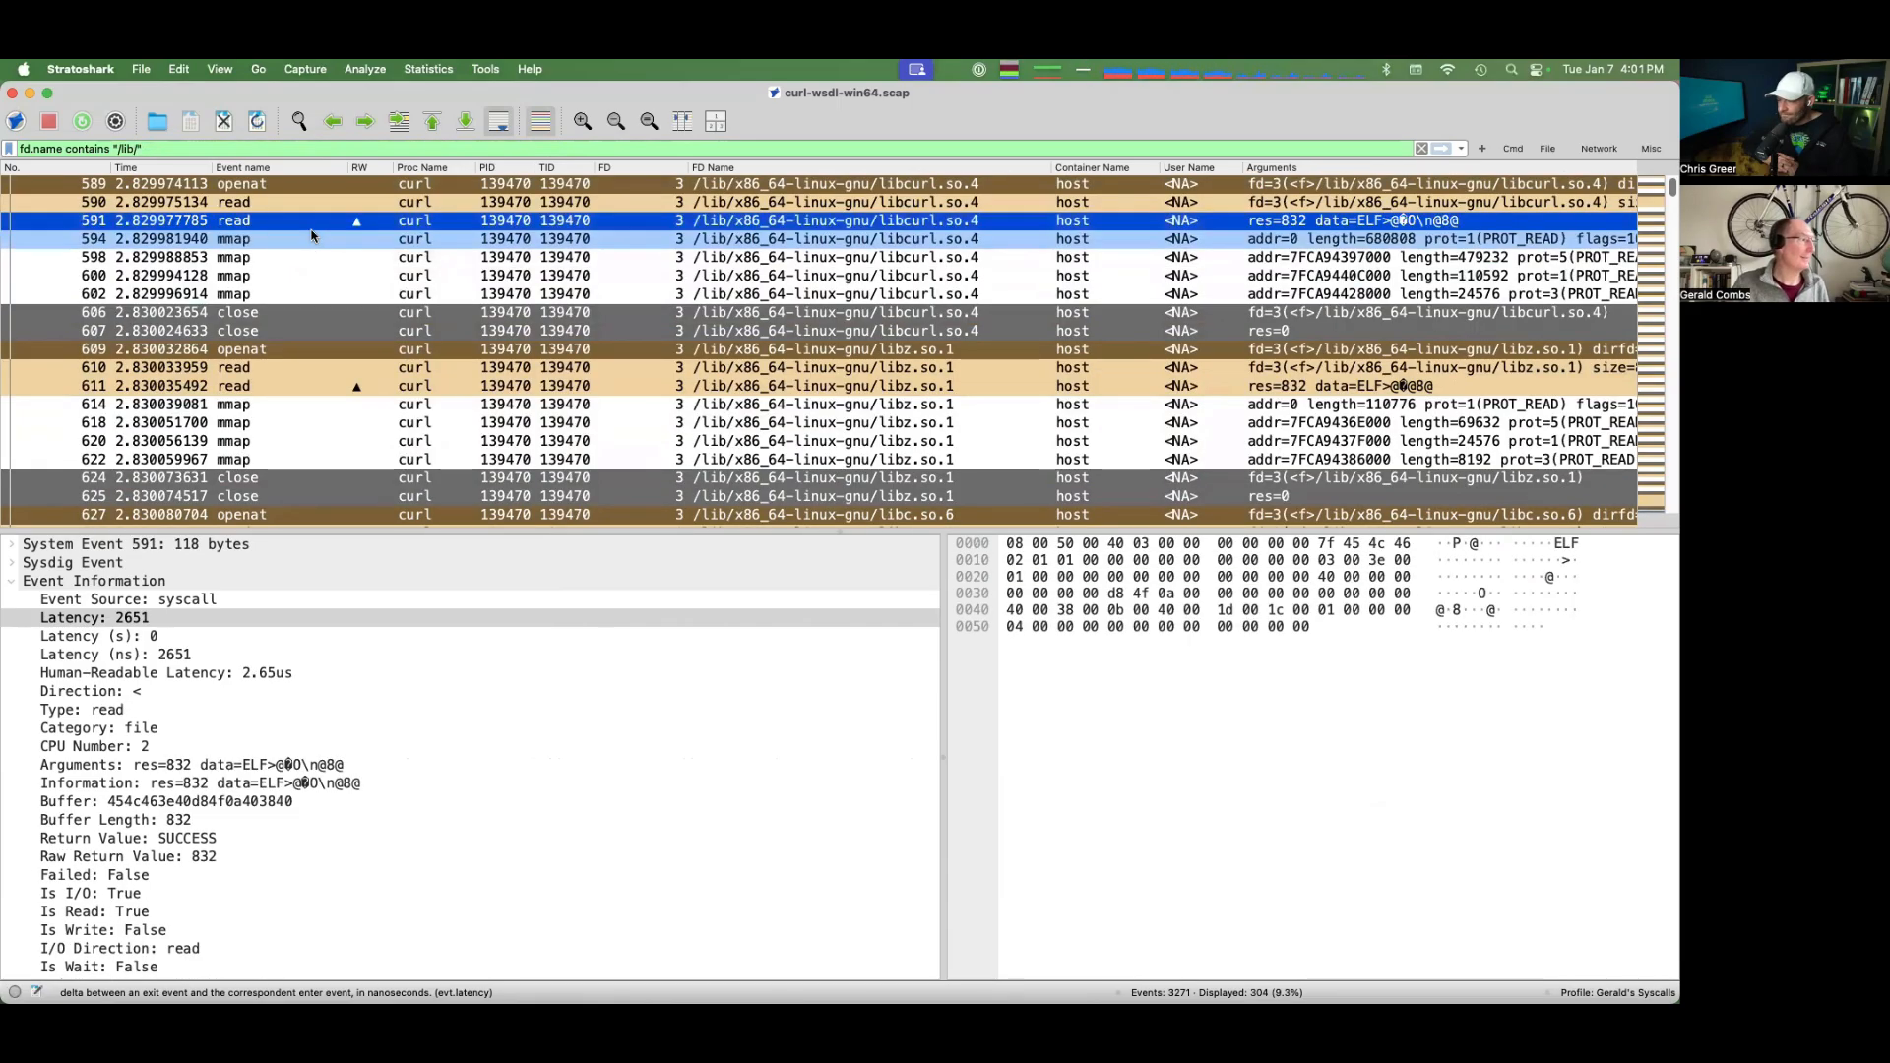
Collapse event 591's Event Information and expand its Executable and Linkable Format section to inspect the header entry
{"action": "left_click", "coordinate": [11, 580]}
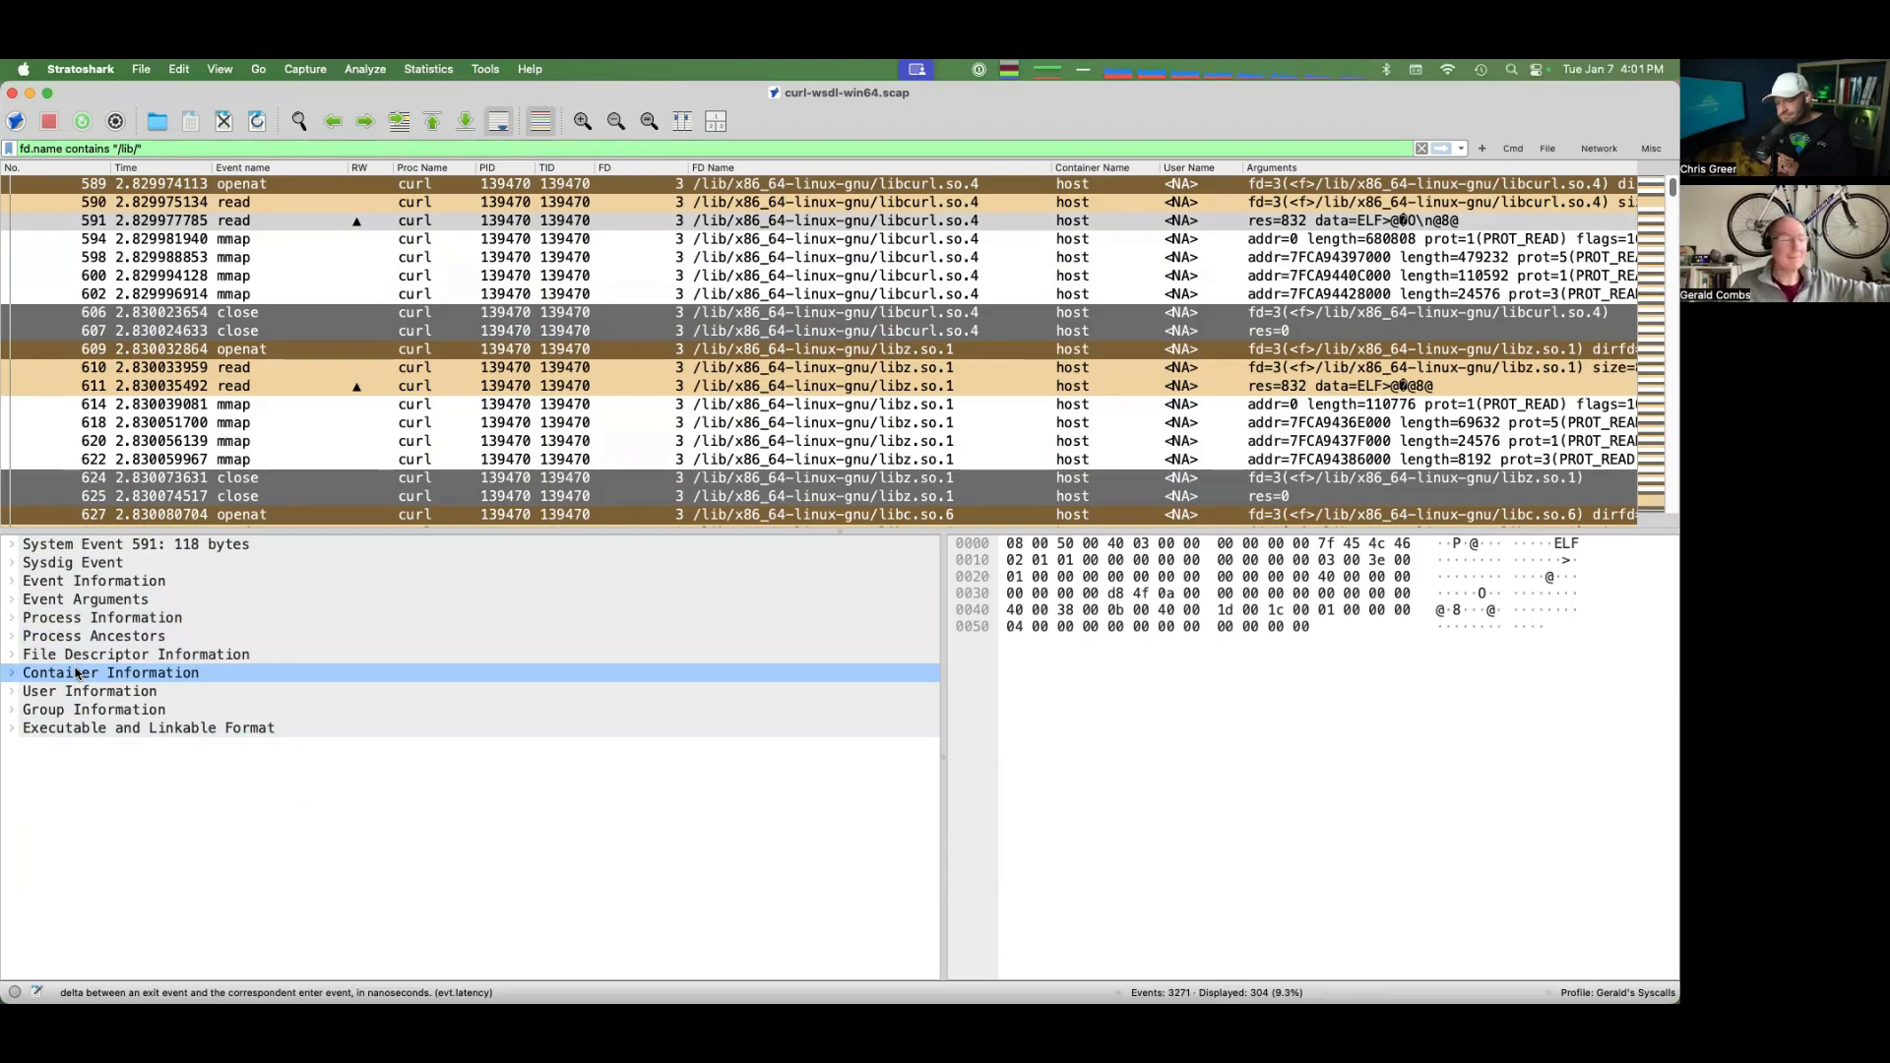
{"action": "left_click", "coordinate": [71, 692]}
{"action": "left_click", "coordinate": [67, 710]}
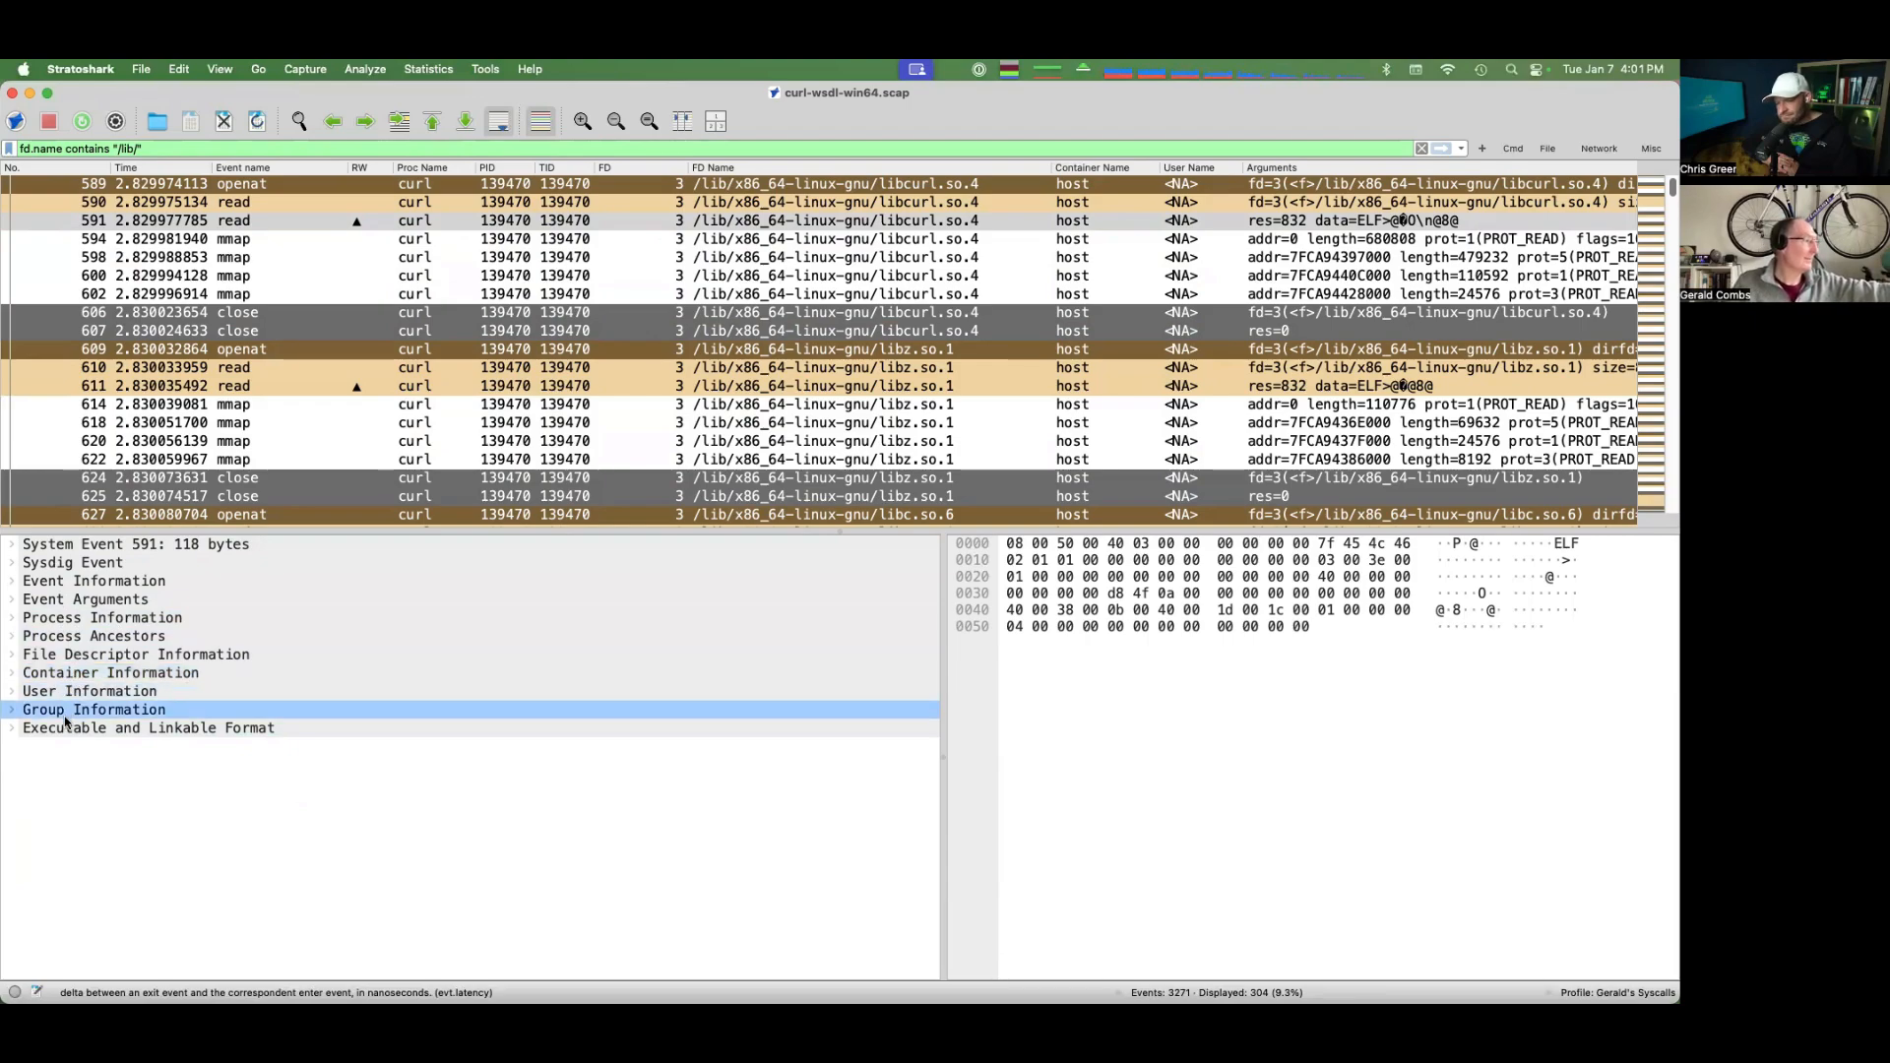
{"action": "left_click", "coordinate": [65, 729]}
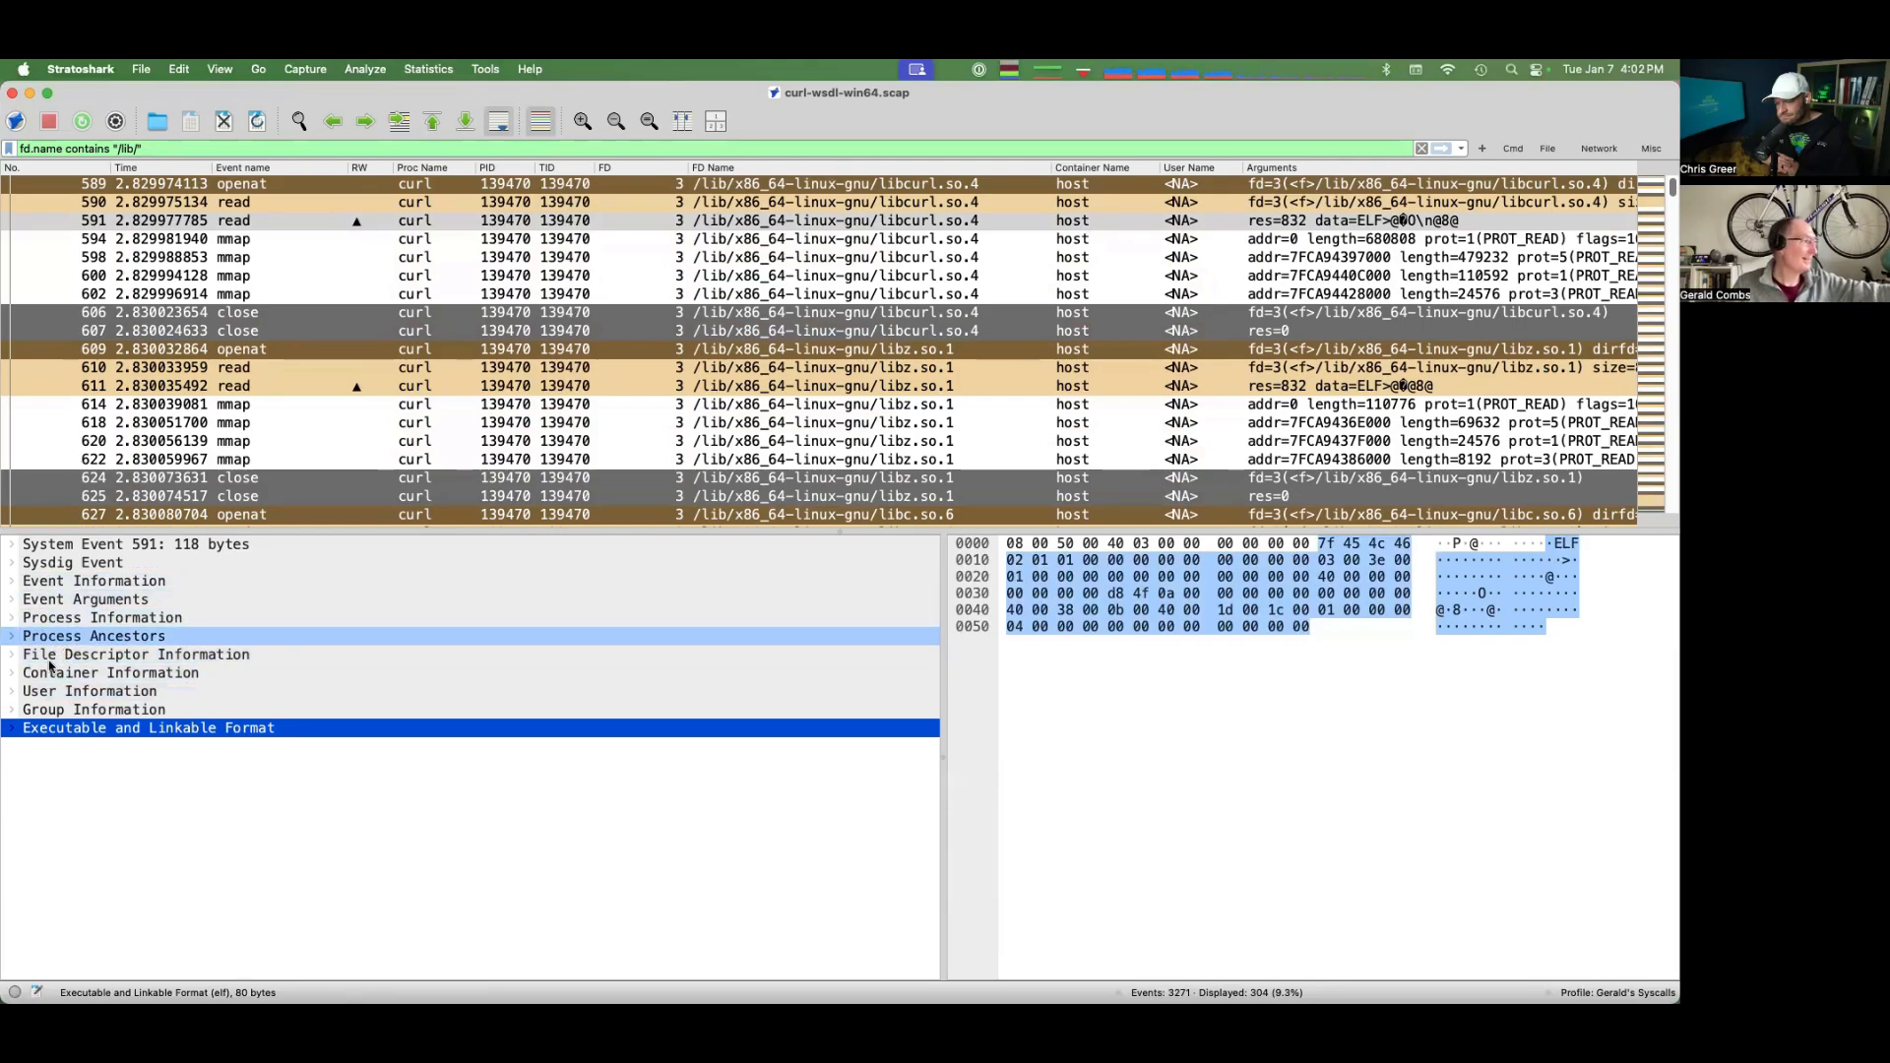
{"action": "double_click", "coordinate": [33, 732]}
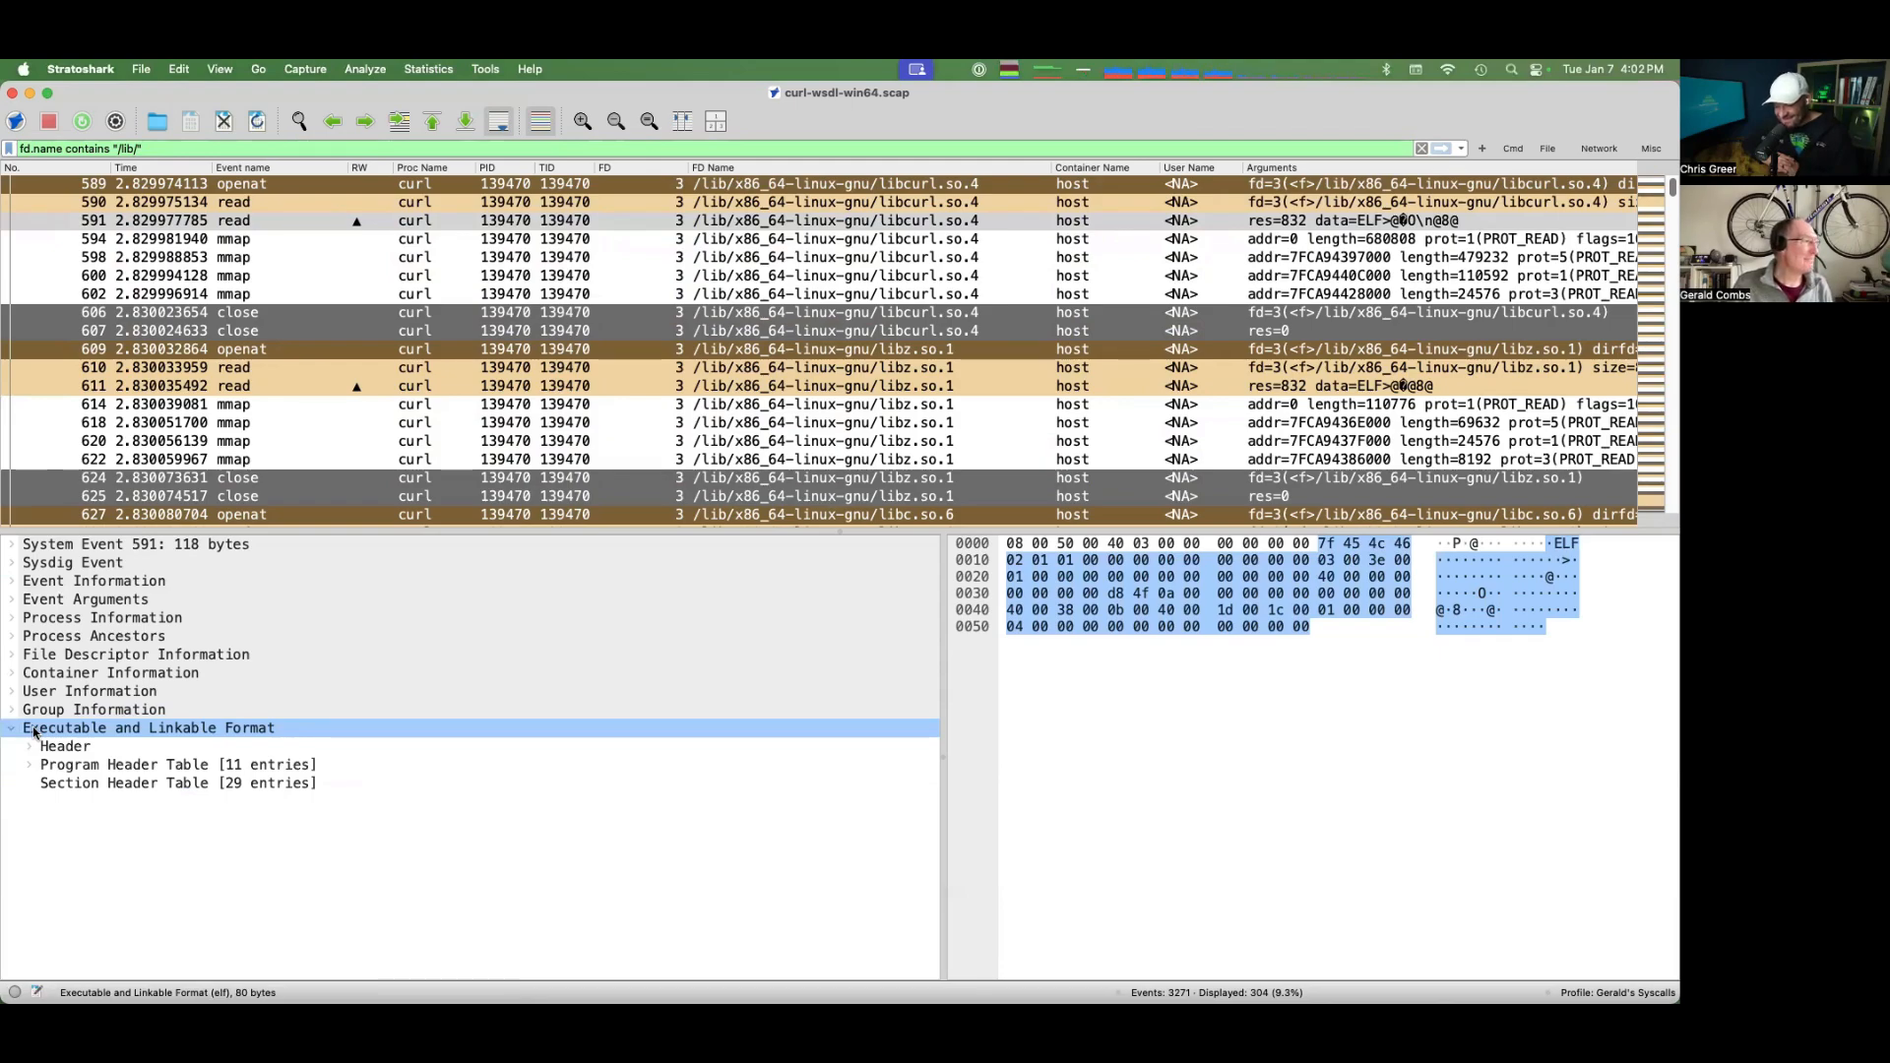
{"action": "left_click", "coordinate": [45, 749]}
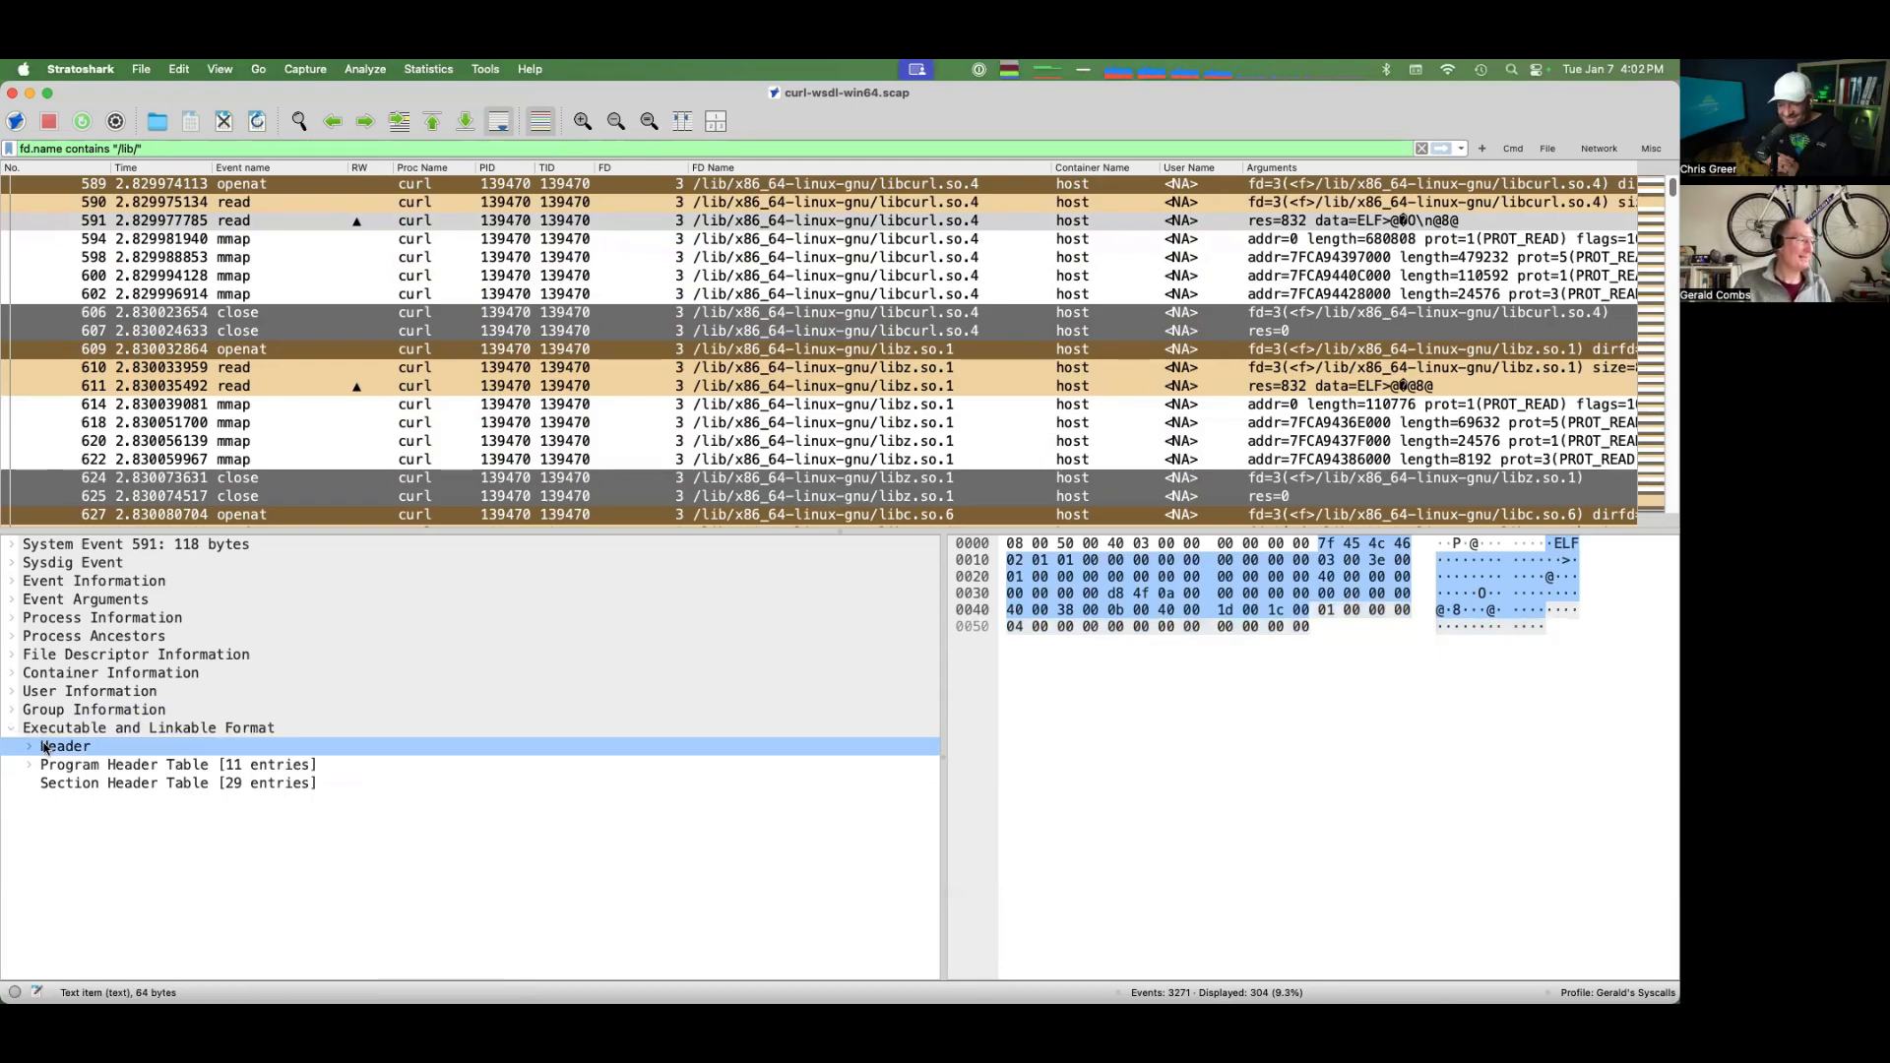
{"action": "key", "text": "Left"}
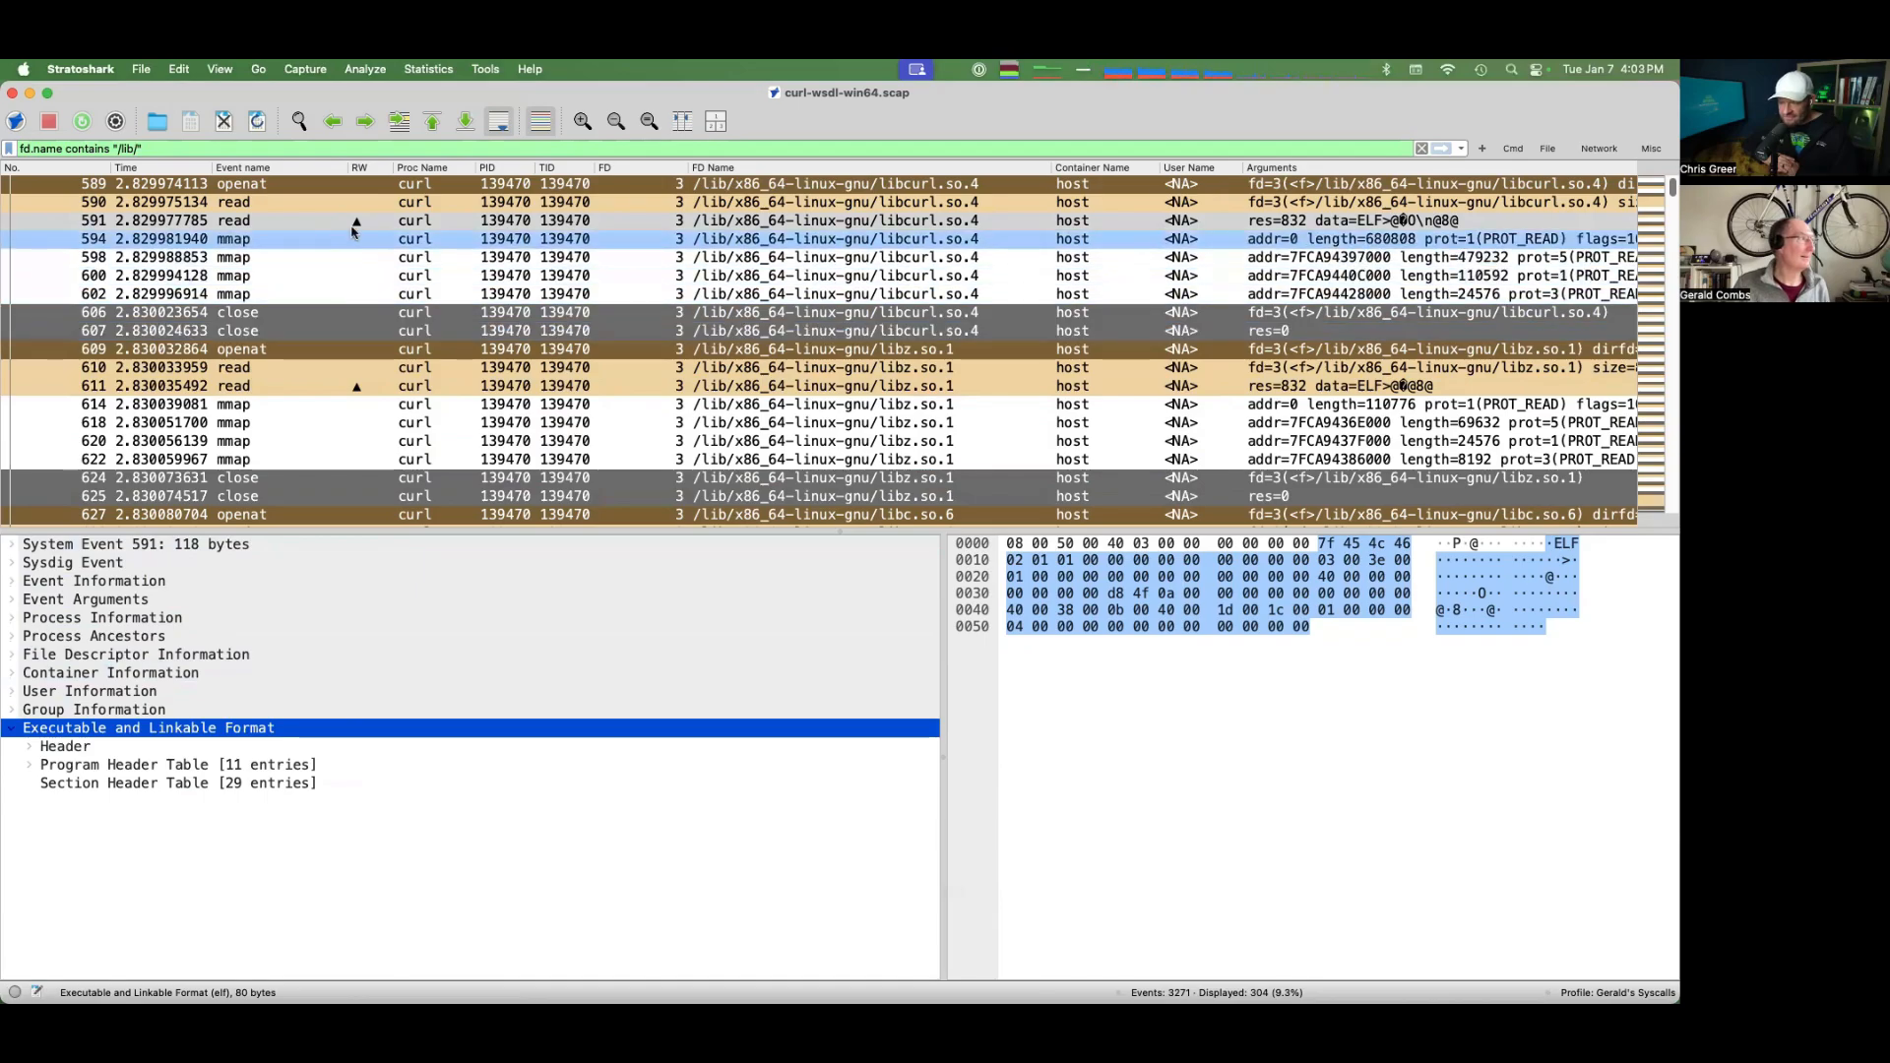
Select event 611, the read of libz.so.1, and review the libc.so.6 events that follow it
{"action": "left_click", "coordinate": [356, 387]}
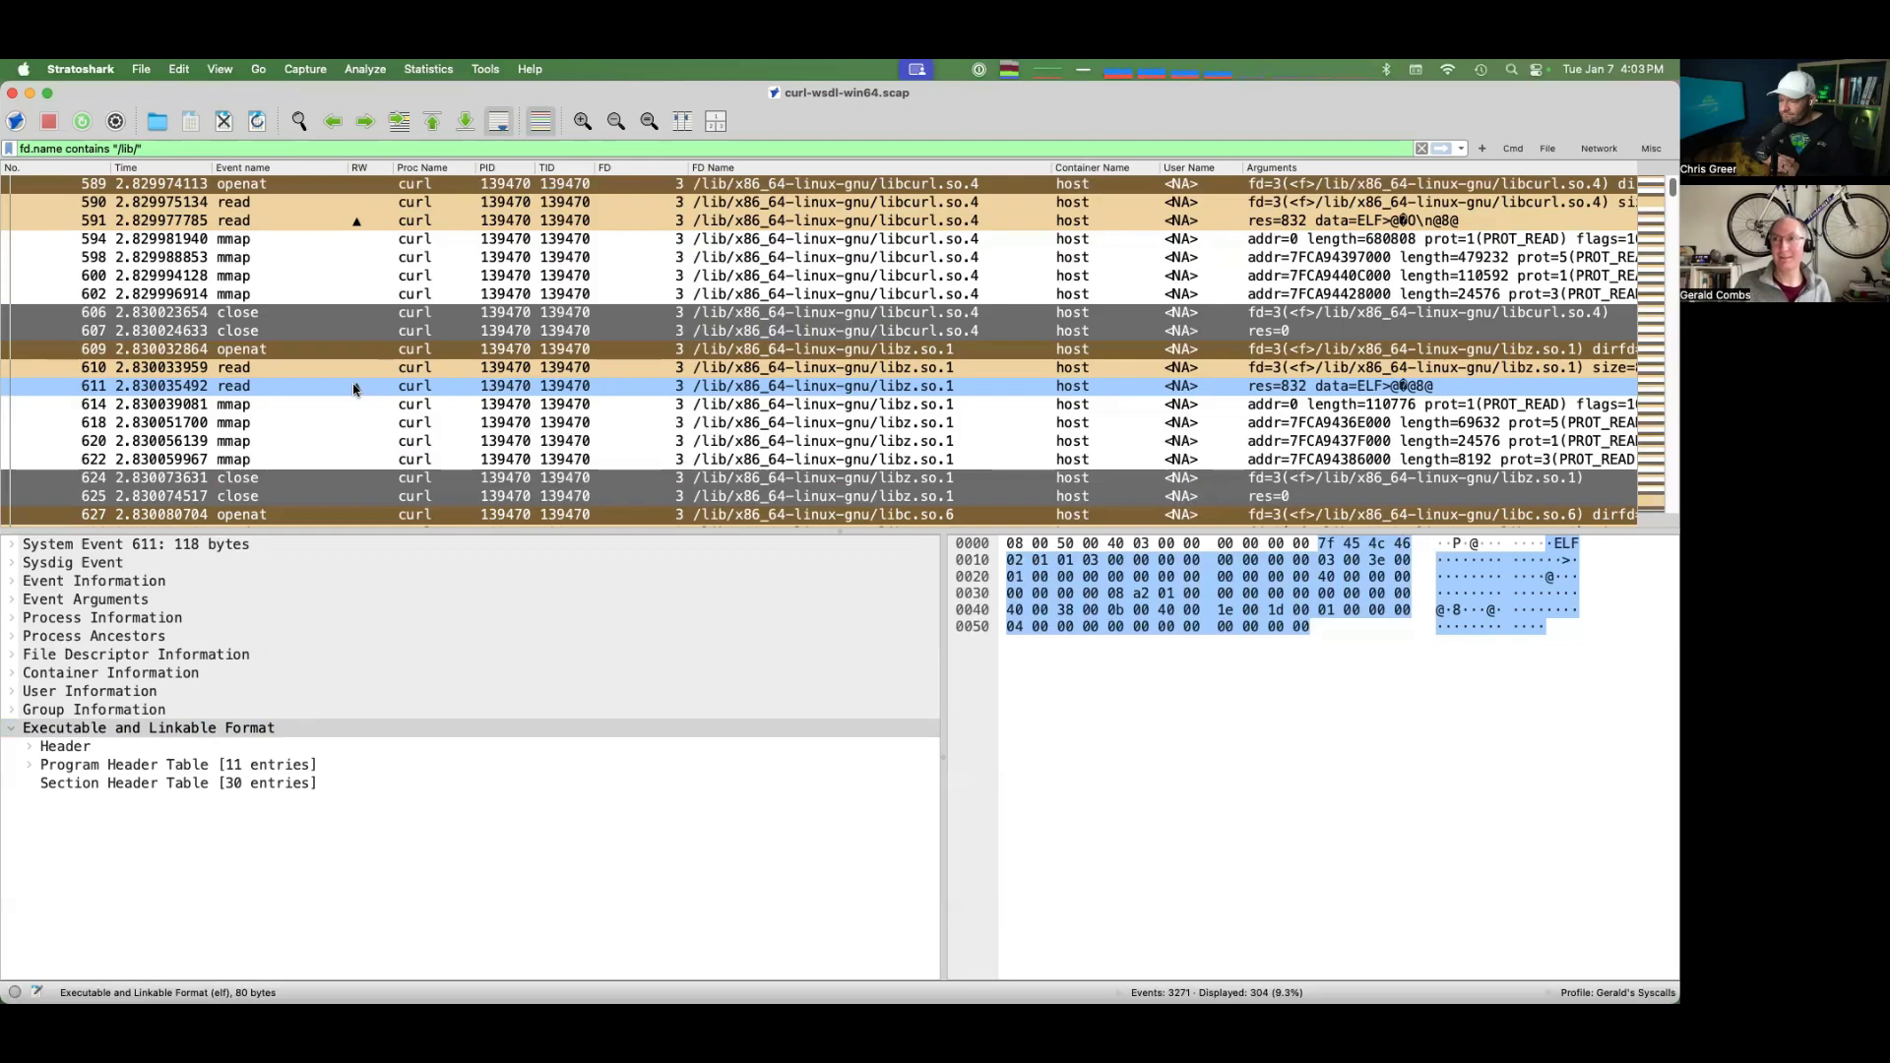
{"action": "left_click", "coordinate": [354, 387]}
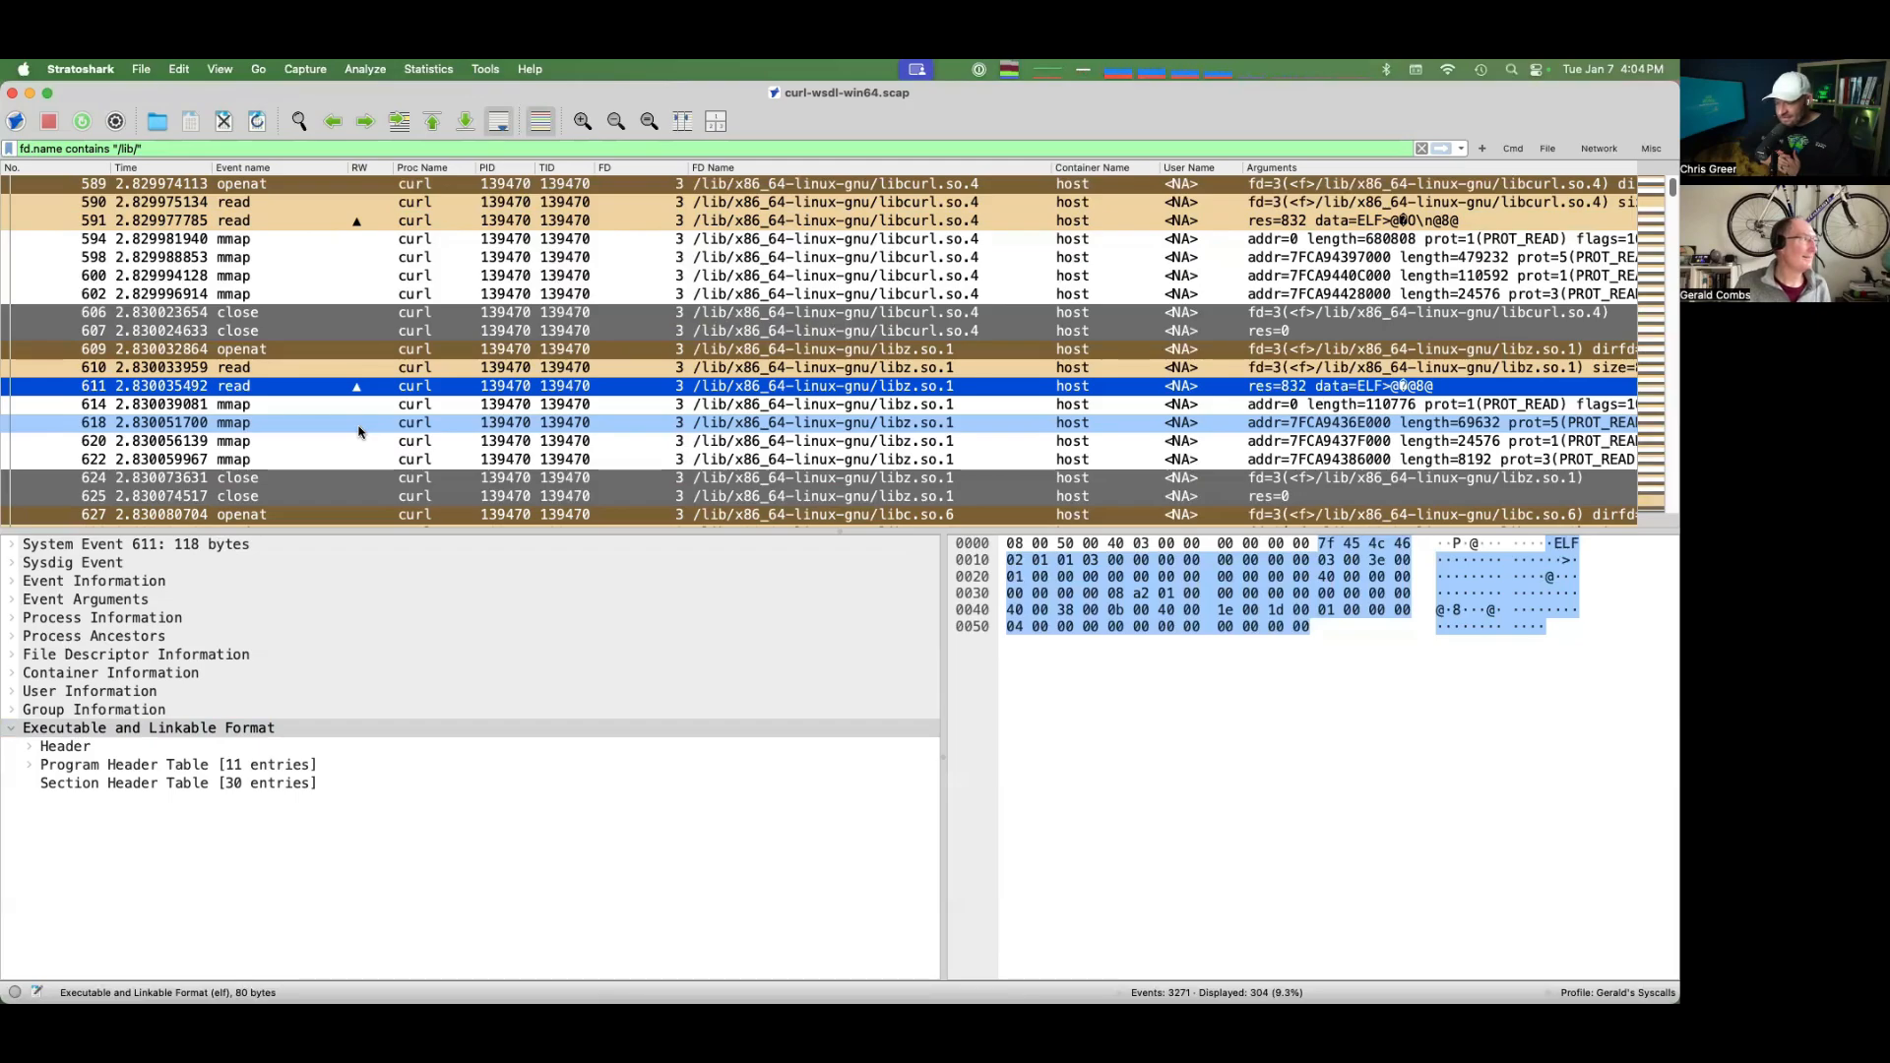
{"action": "scroll", "coordinate": [360, 430], "scroll_direction": "down", "scroll_amount": 3}
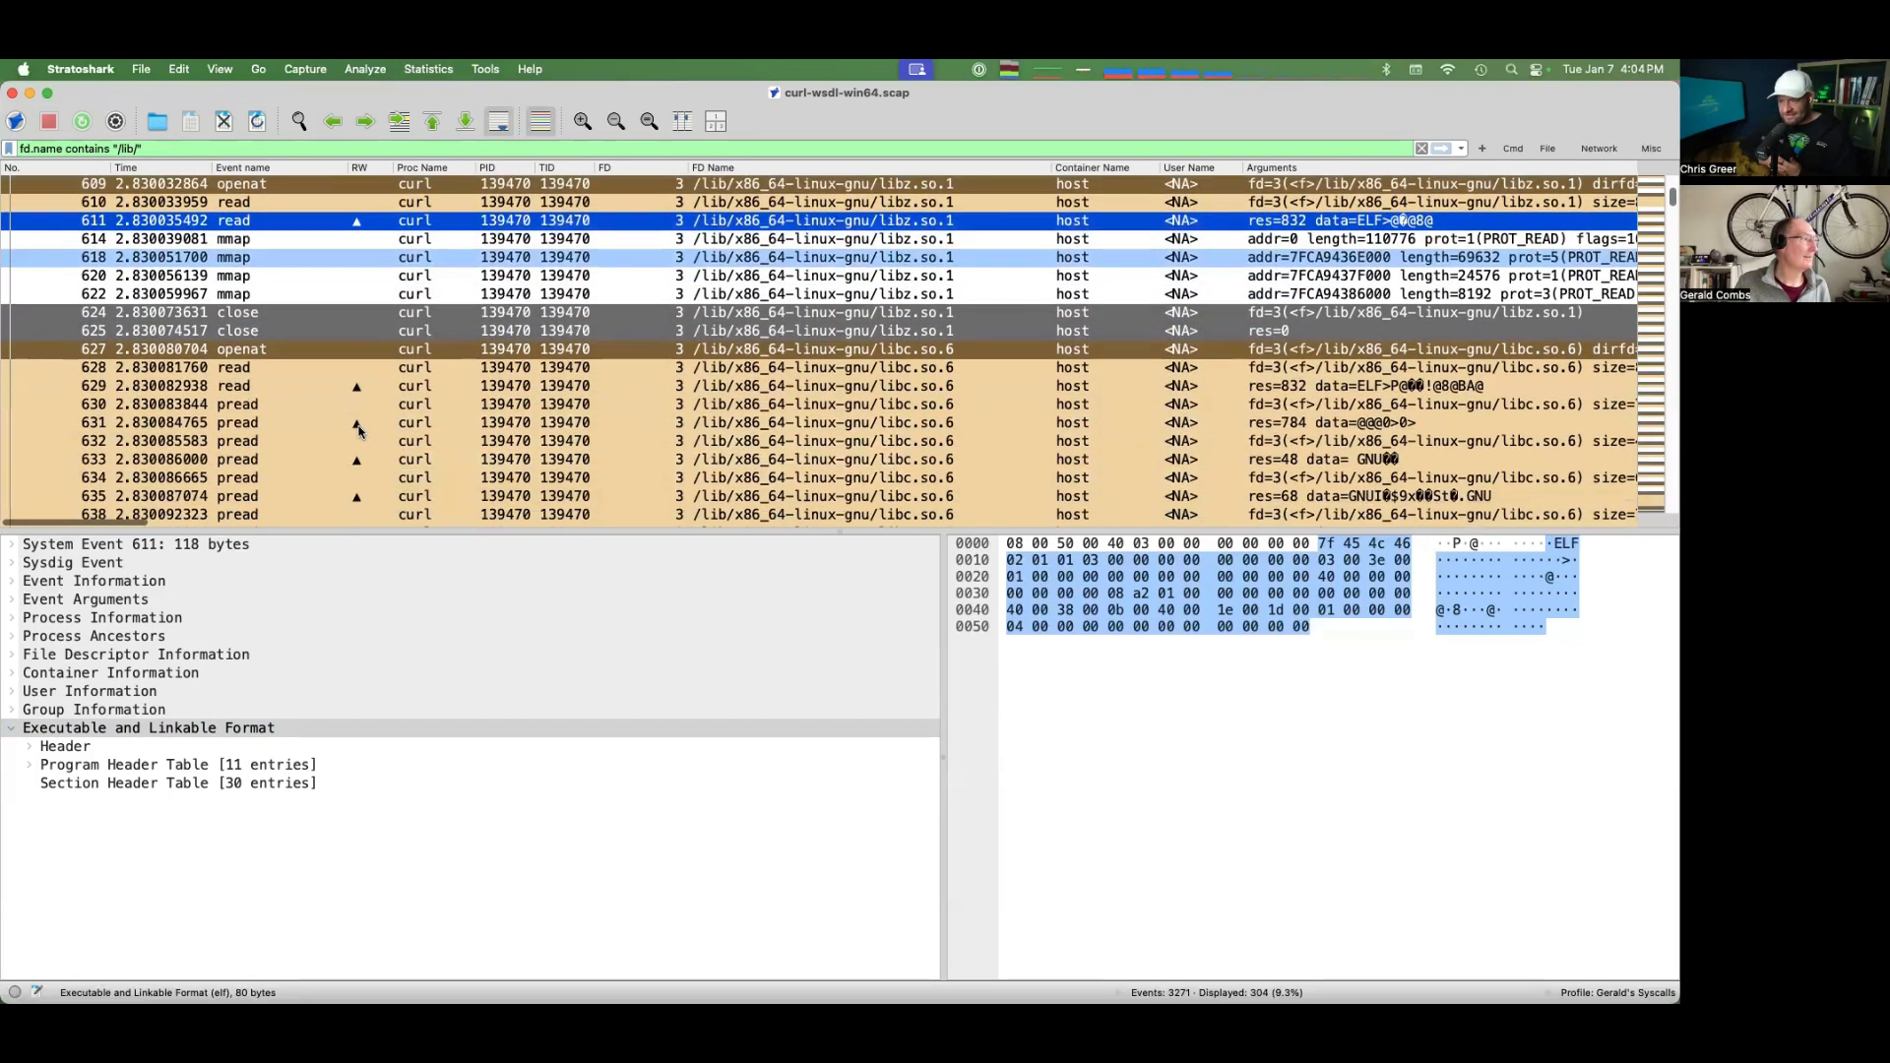
{"action": "scroll", "coordinate": [360, 431], "scroll_direction": "down", "scroll_amount": 1}
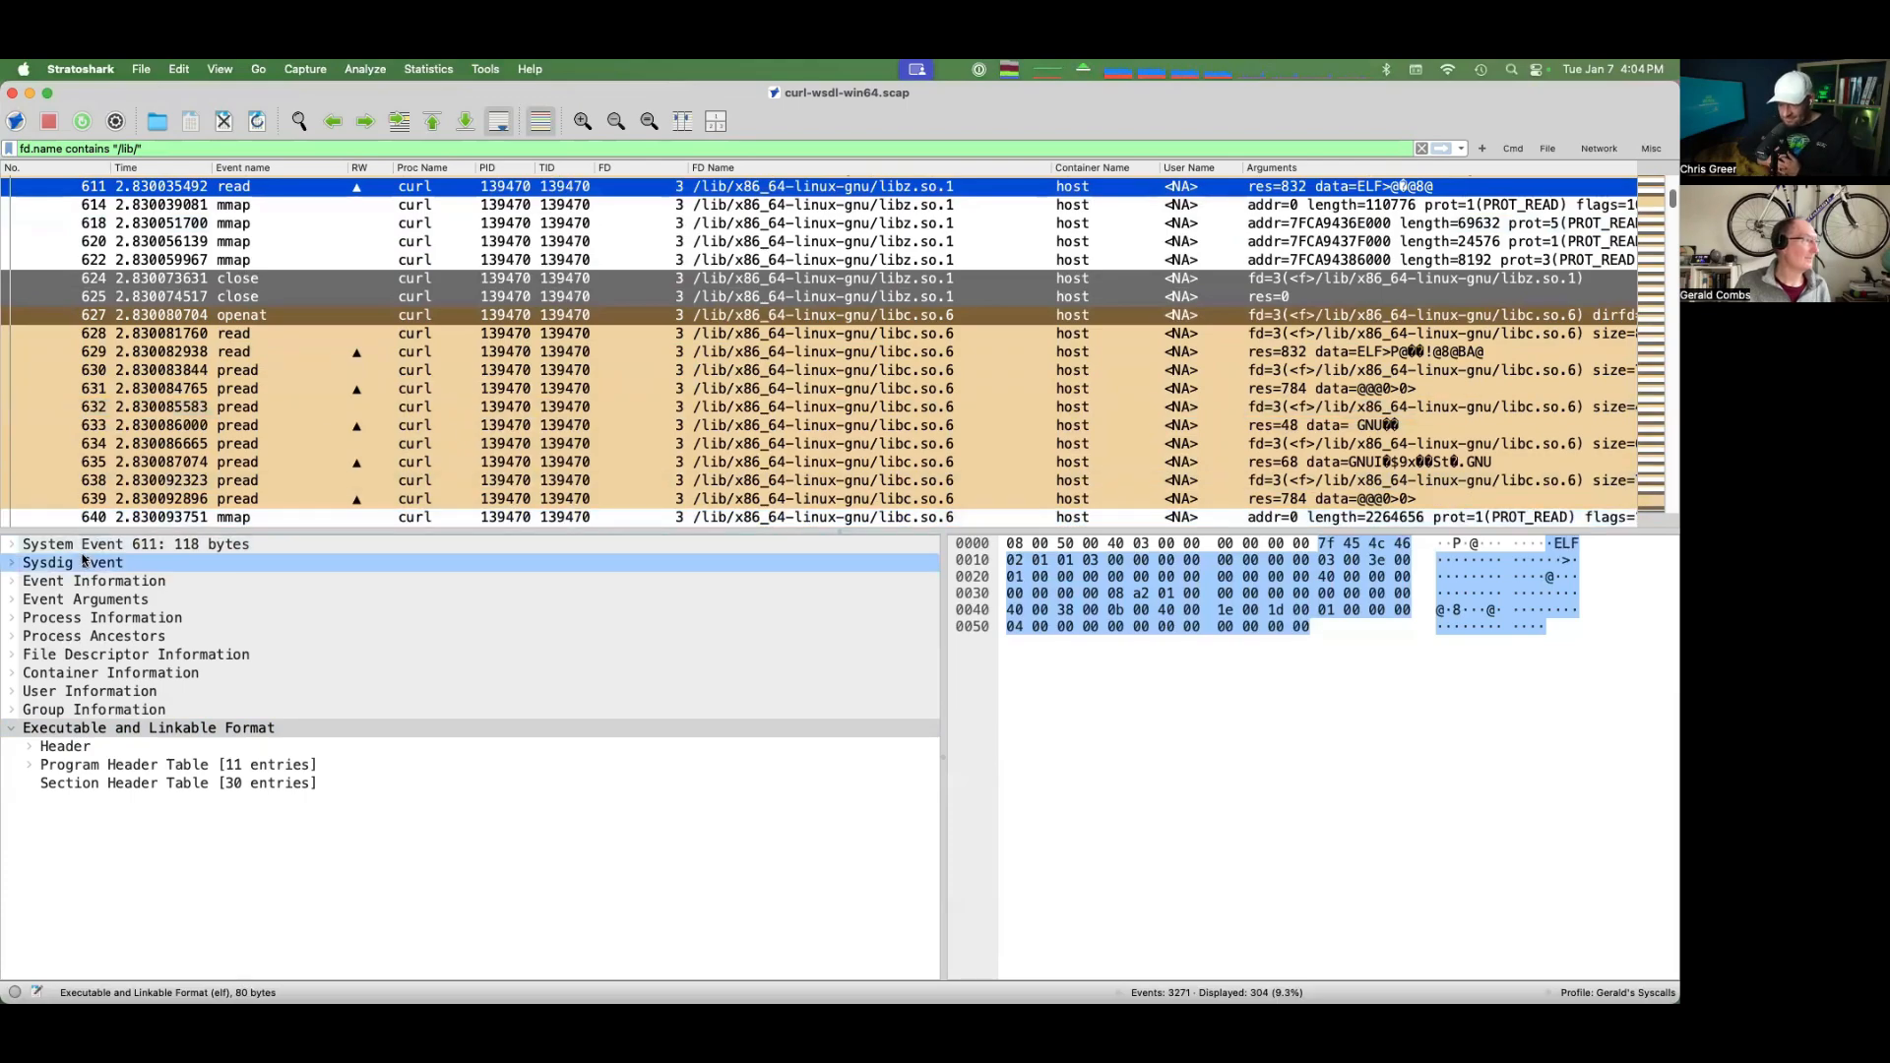
Select pread event 630, expand its Event Information and add the Type field as a column before Event name
{"action": "left_click", "coordinate": [240, 378]}
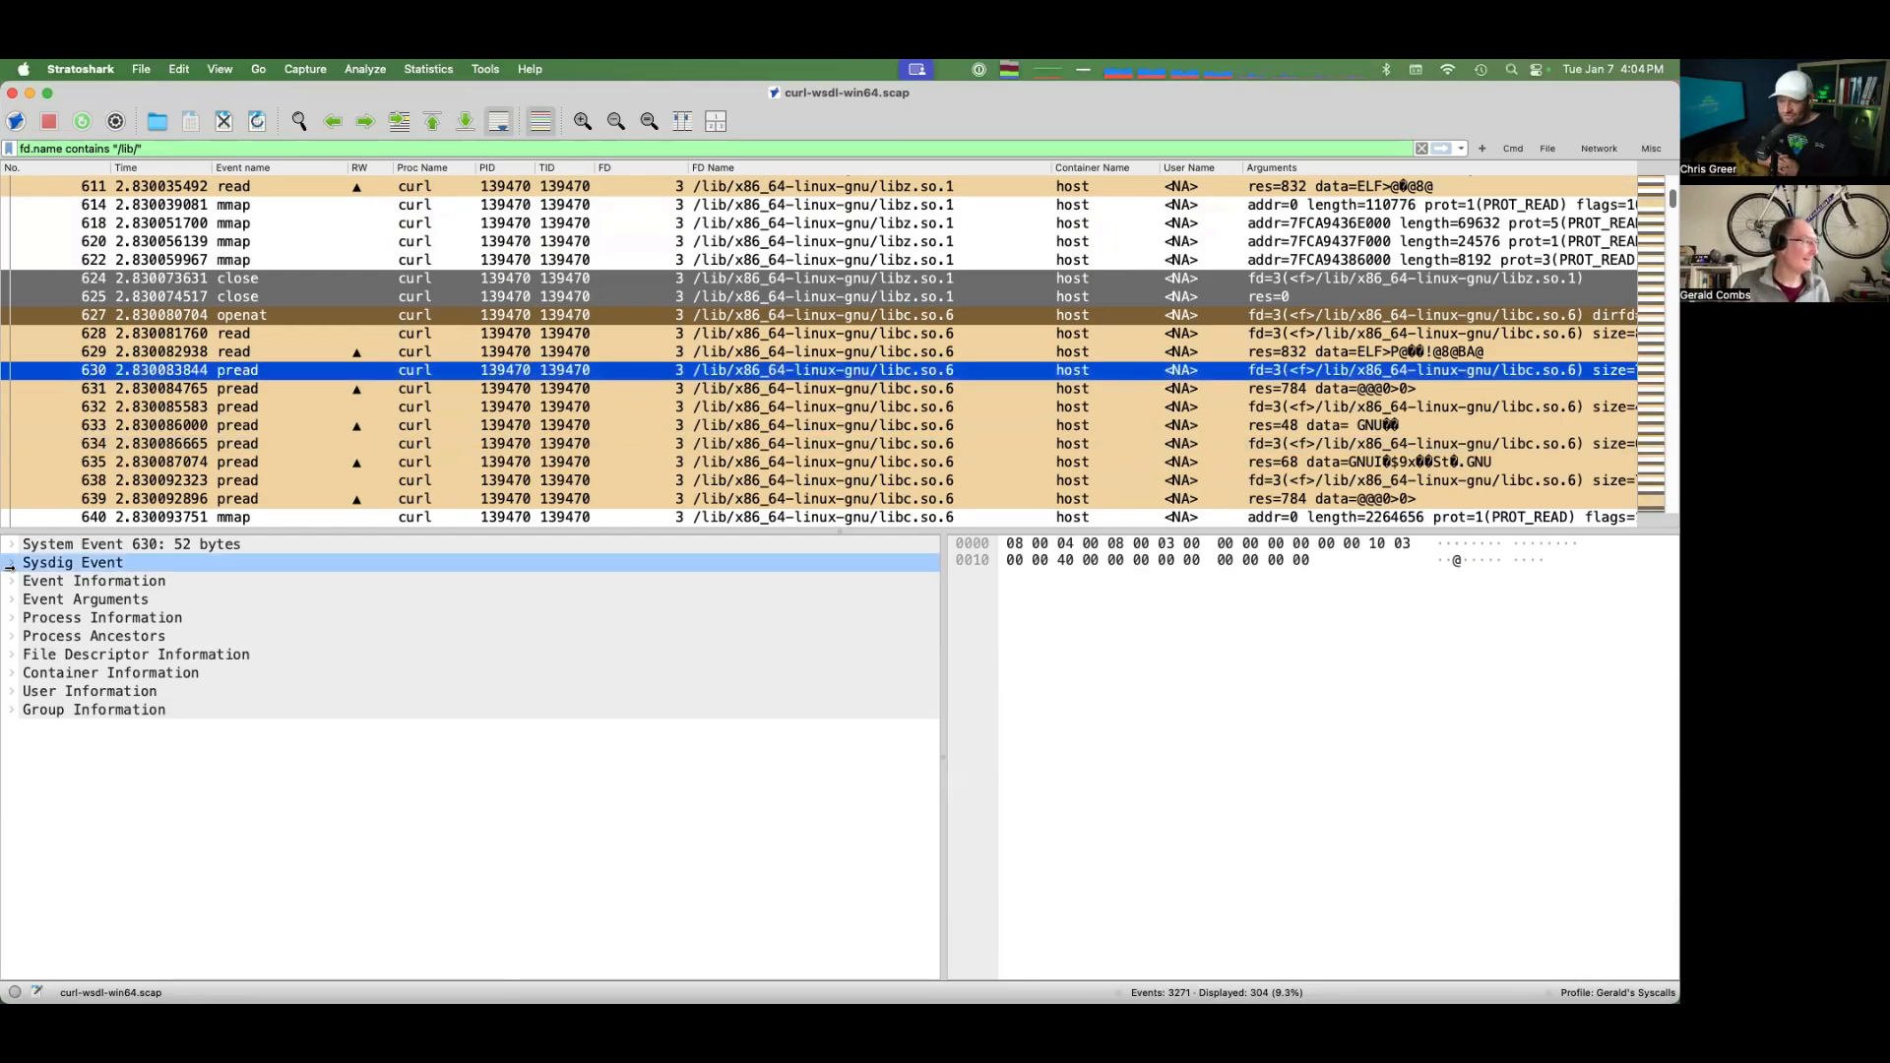
{"action": "left_click", "coordinate": [13, 585]}
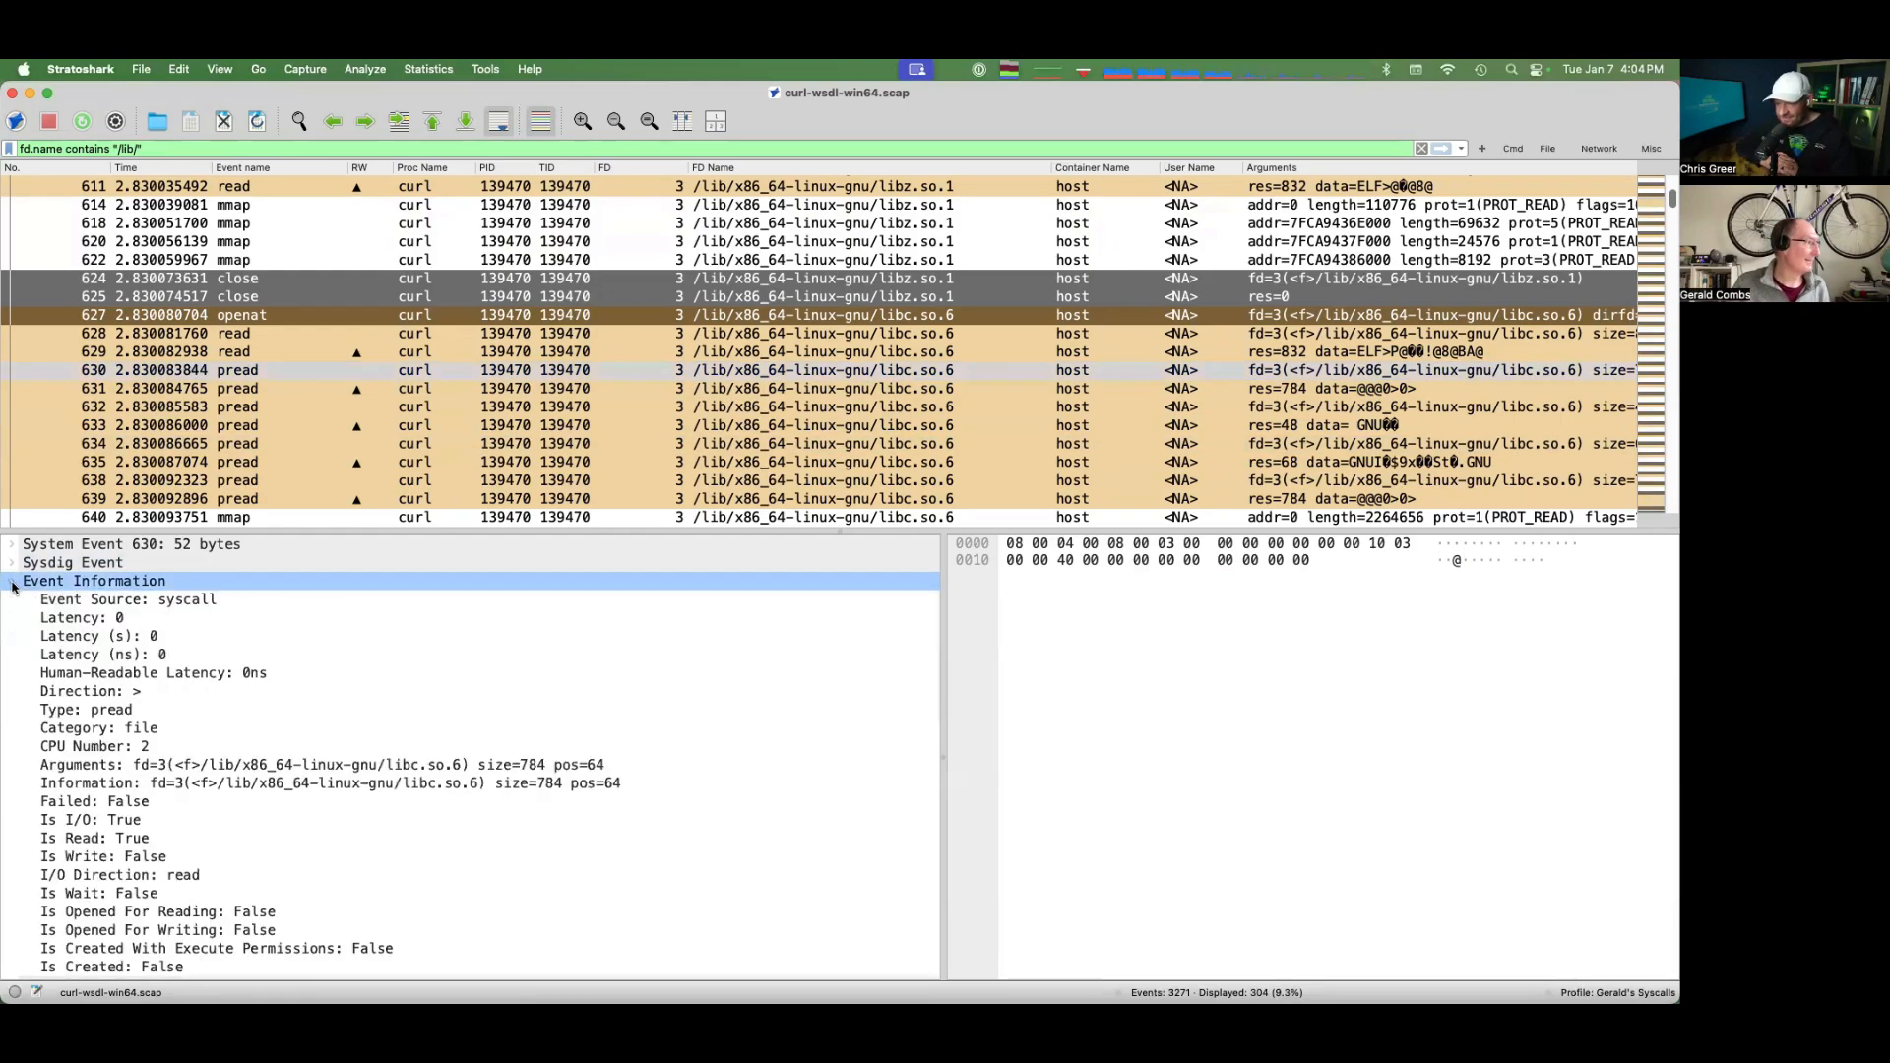
{"action": "left_click", "coordinate": [13, 585]}
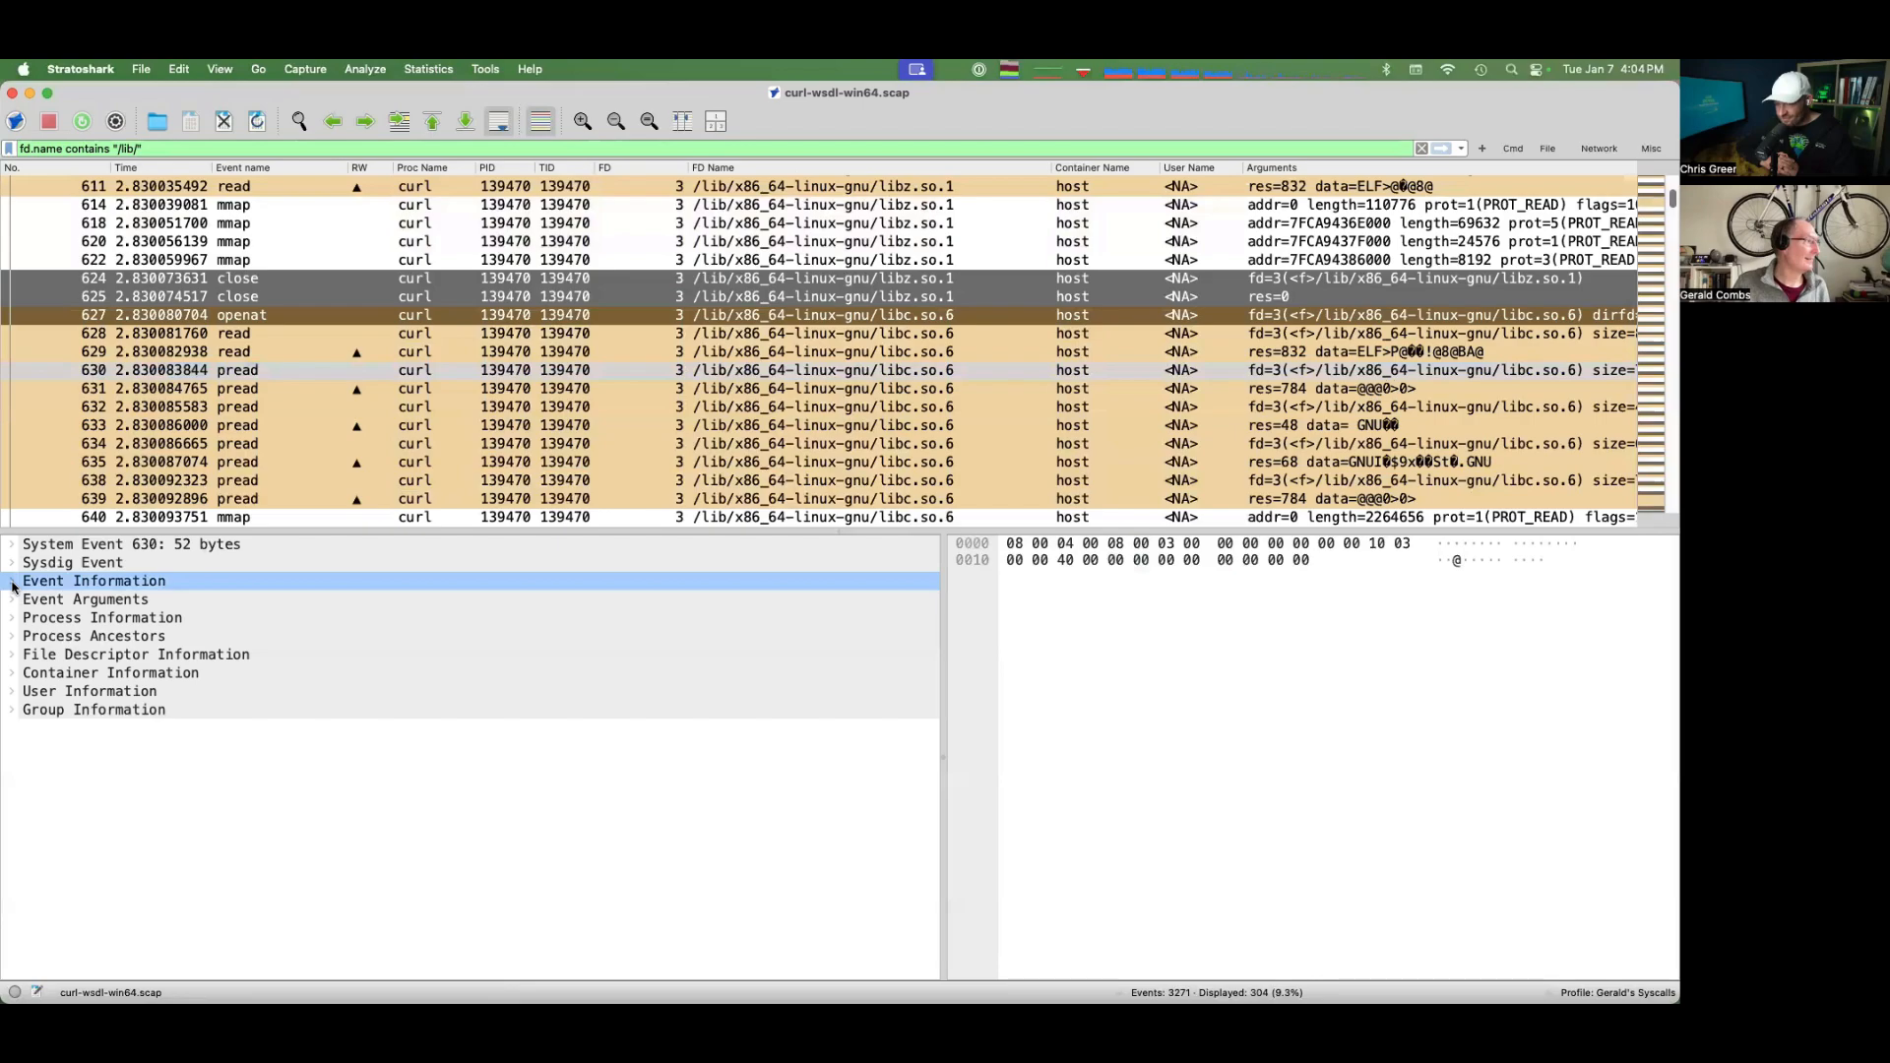
{"action": "left_click", "coordinate": [13, 585]}
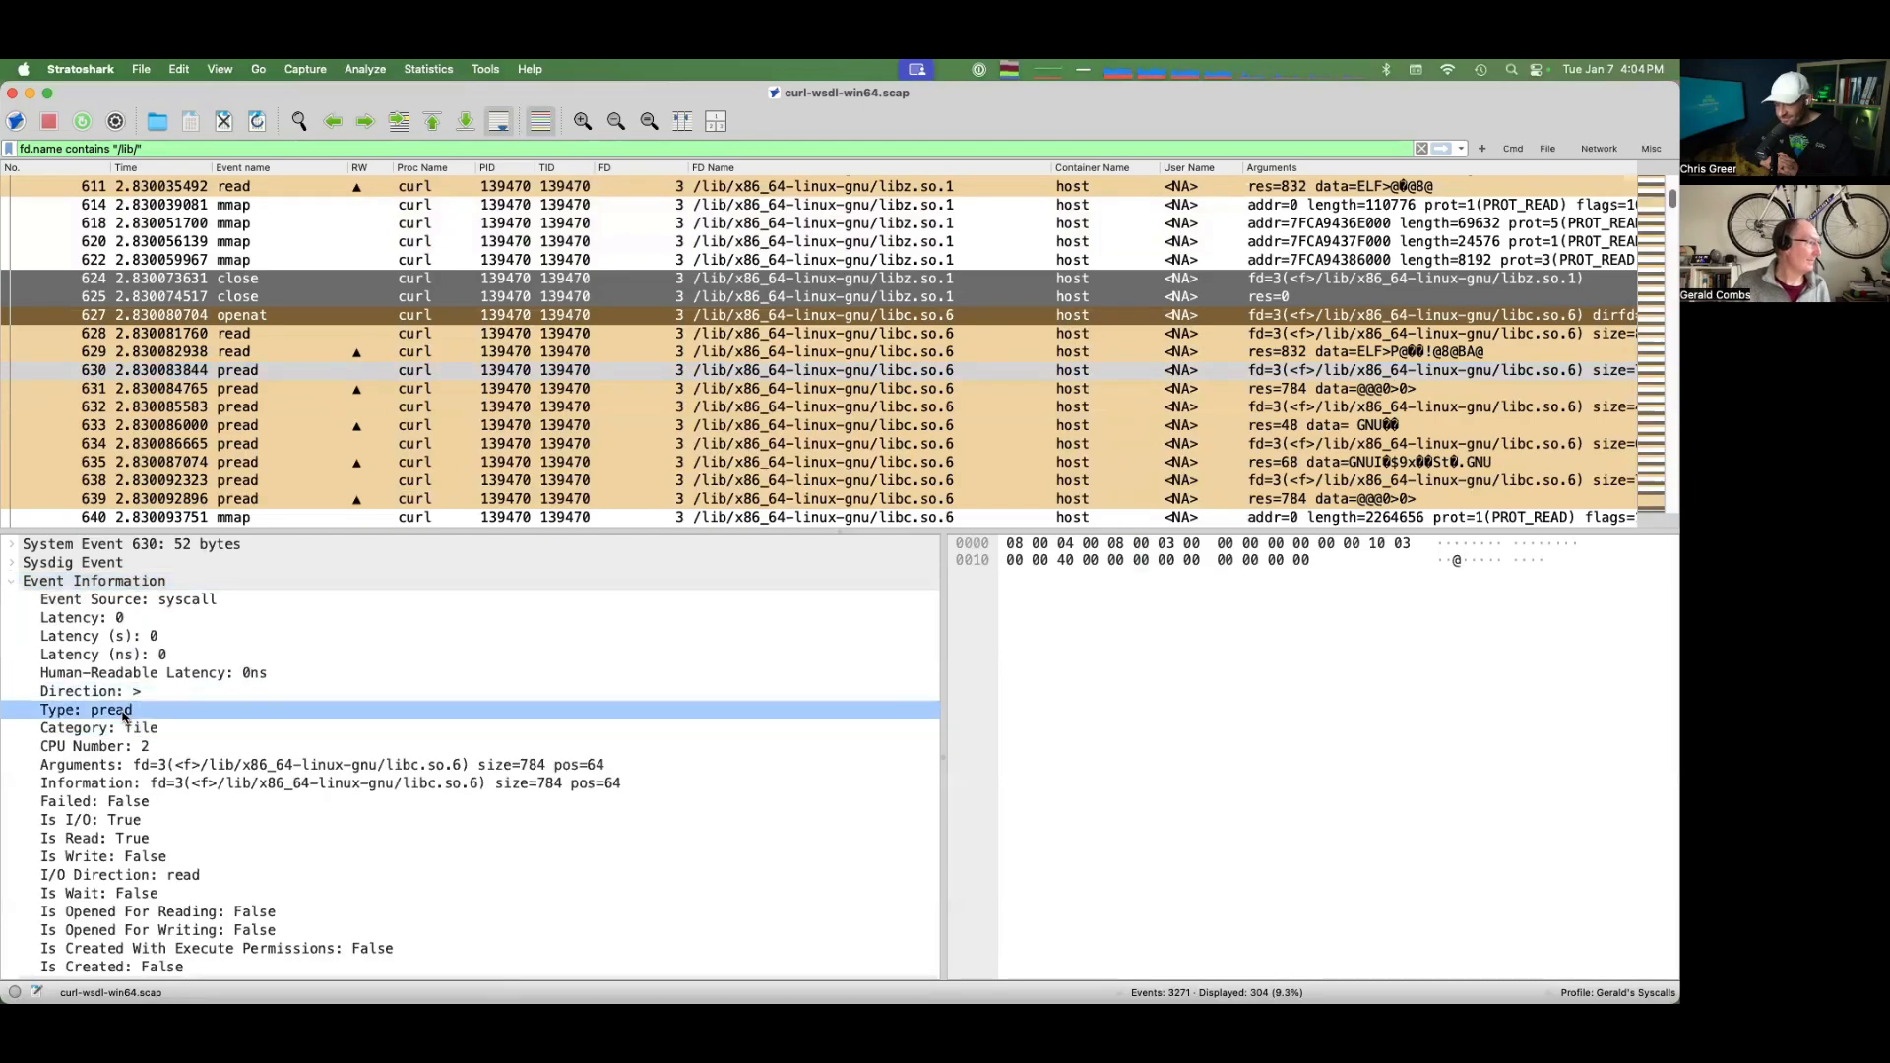
{"action": "left_click", "coordinate": [106, 715]}
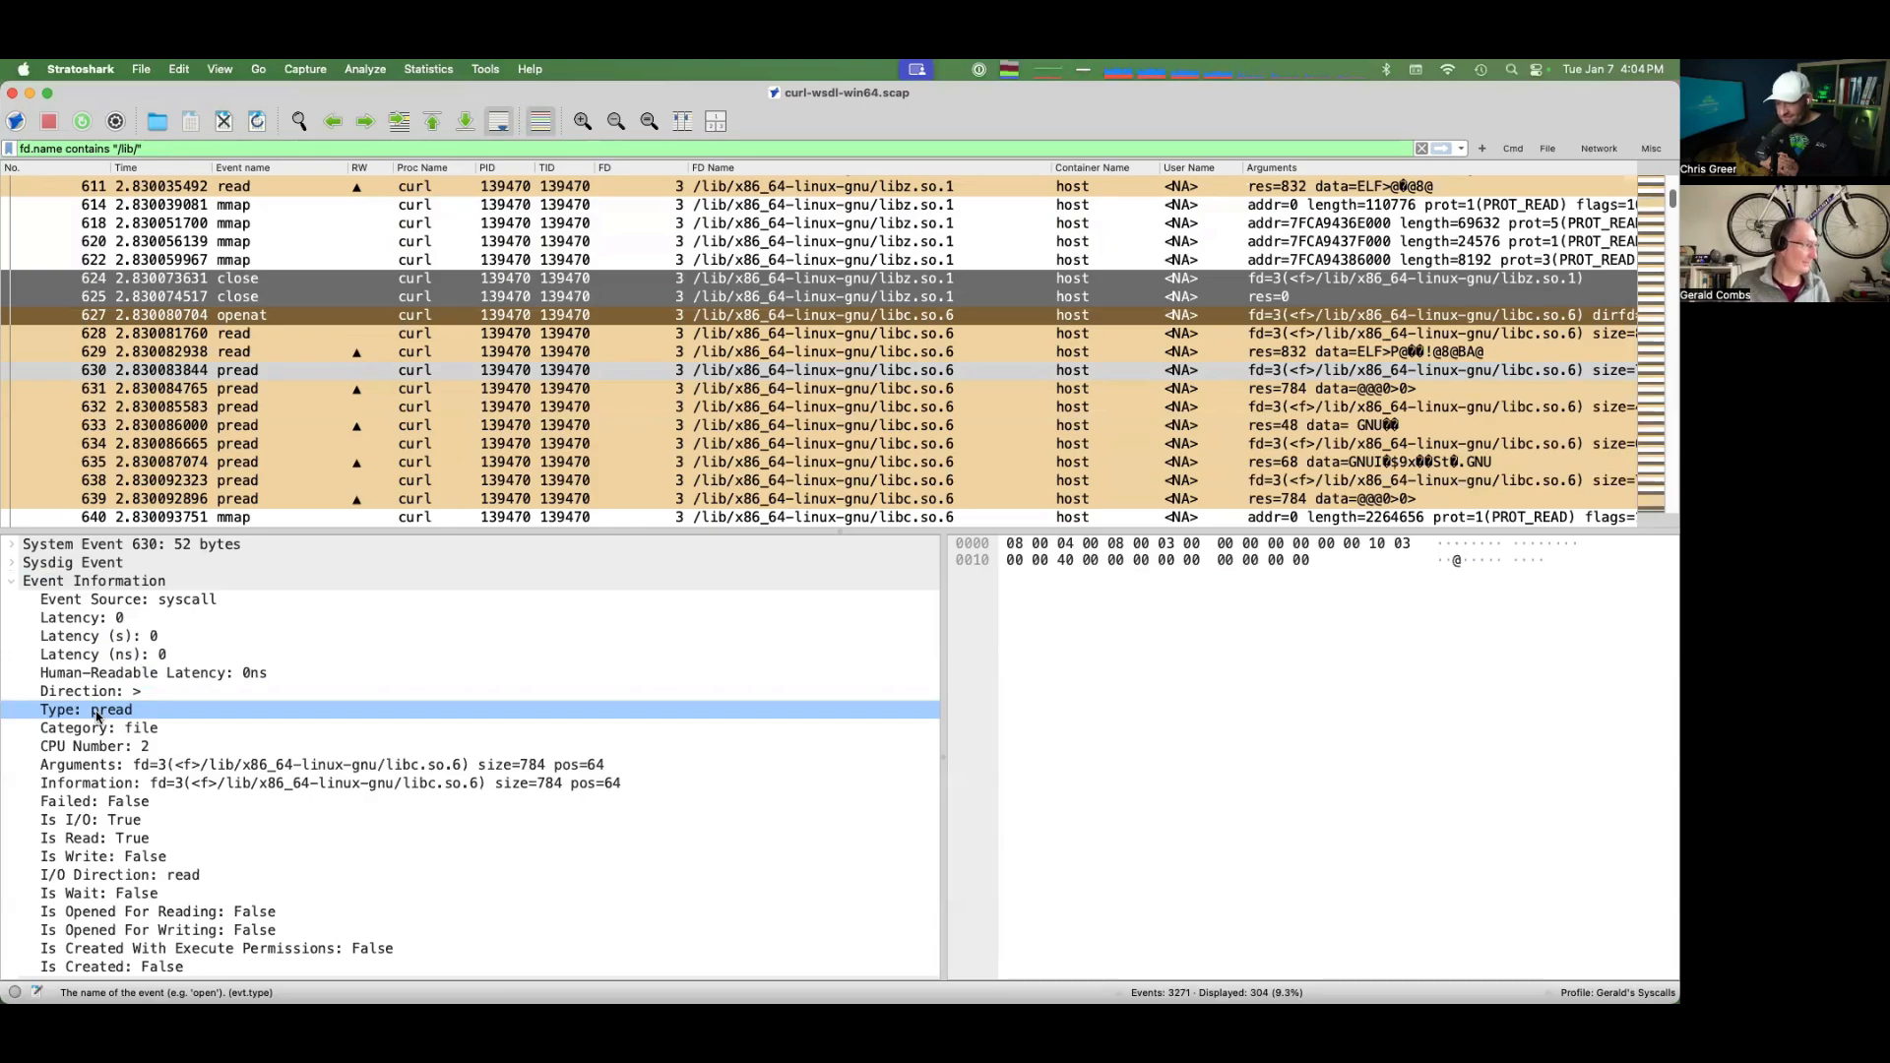
{"action": "left_click_drag", "start_coordinate": [95, 716], "coordinate": [335, 172]}
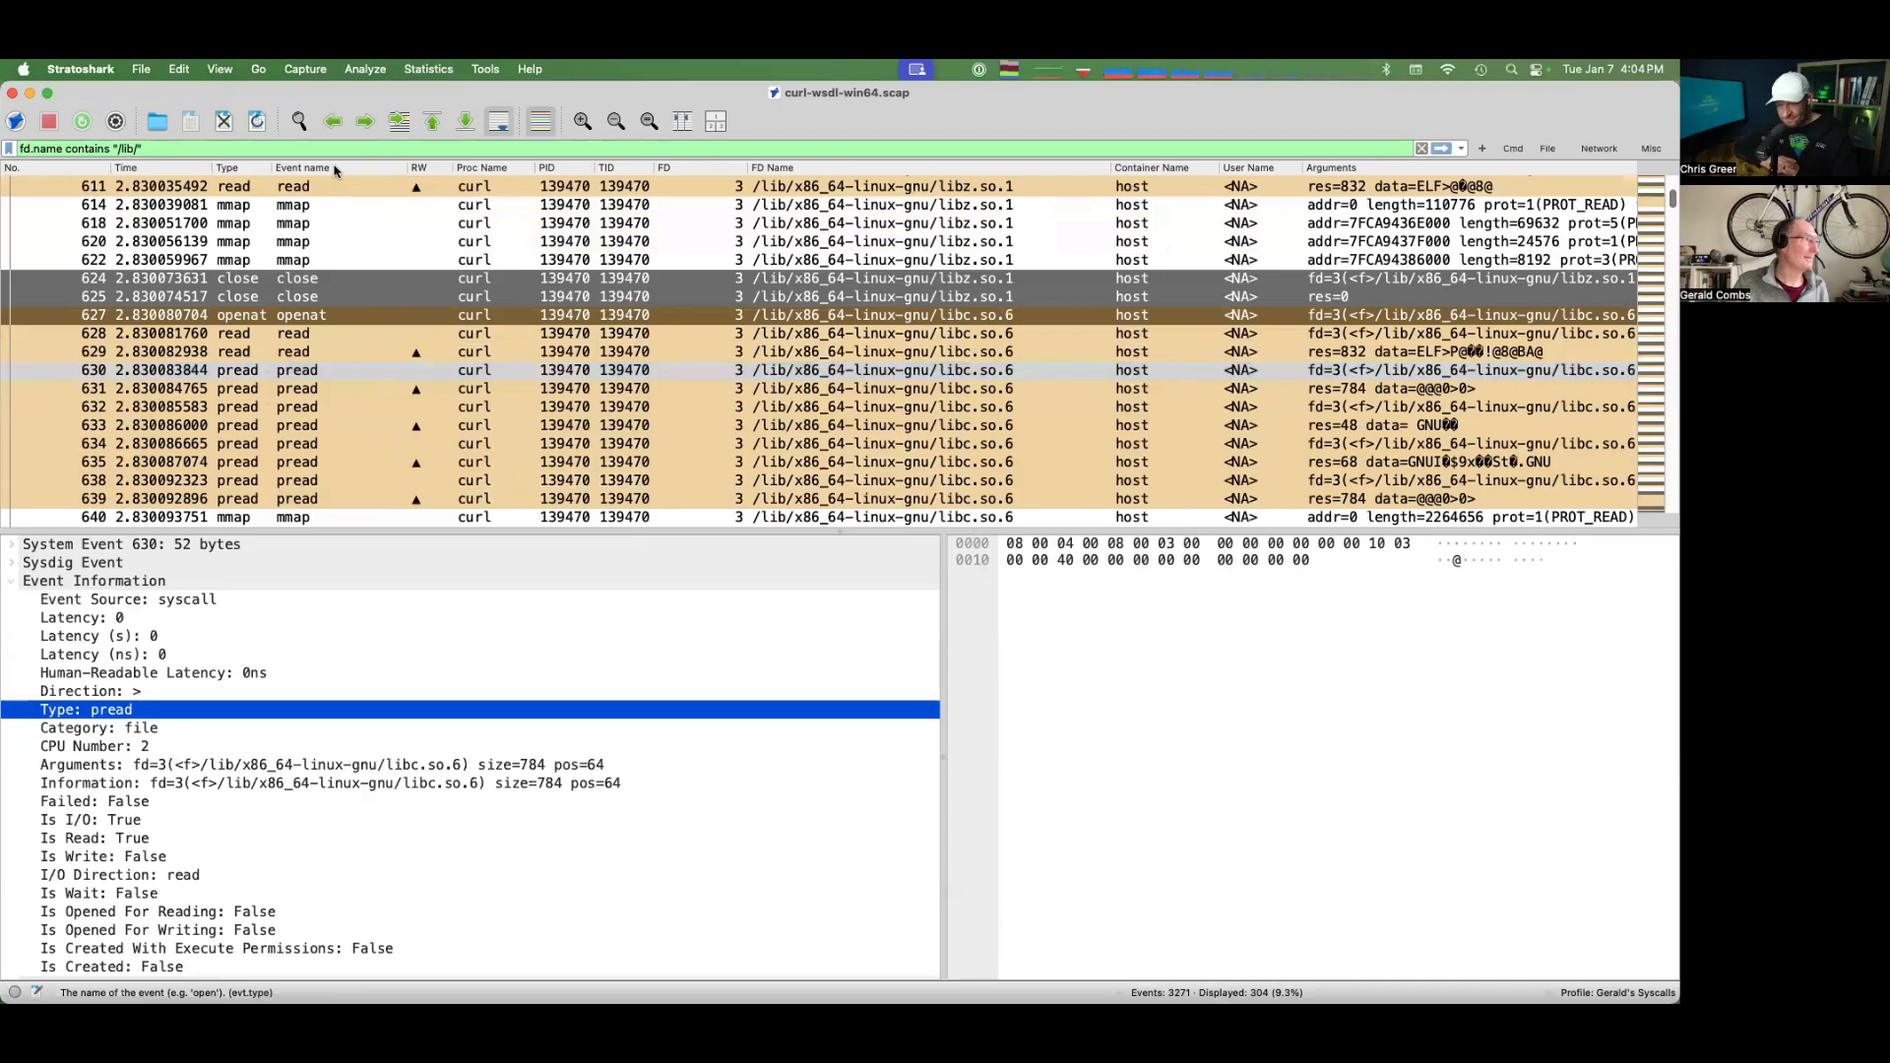
Apply the event's Type field as the display filter evt.type == "pread" and select event 635
{"action": "left_click_drag", "start_coordinate": [95, 711], "coordinate": [271, 161]}
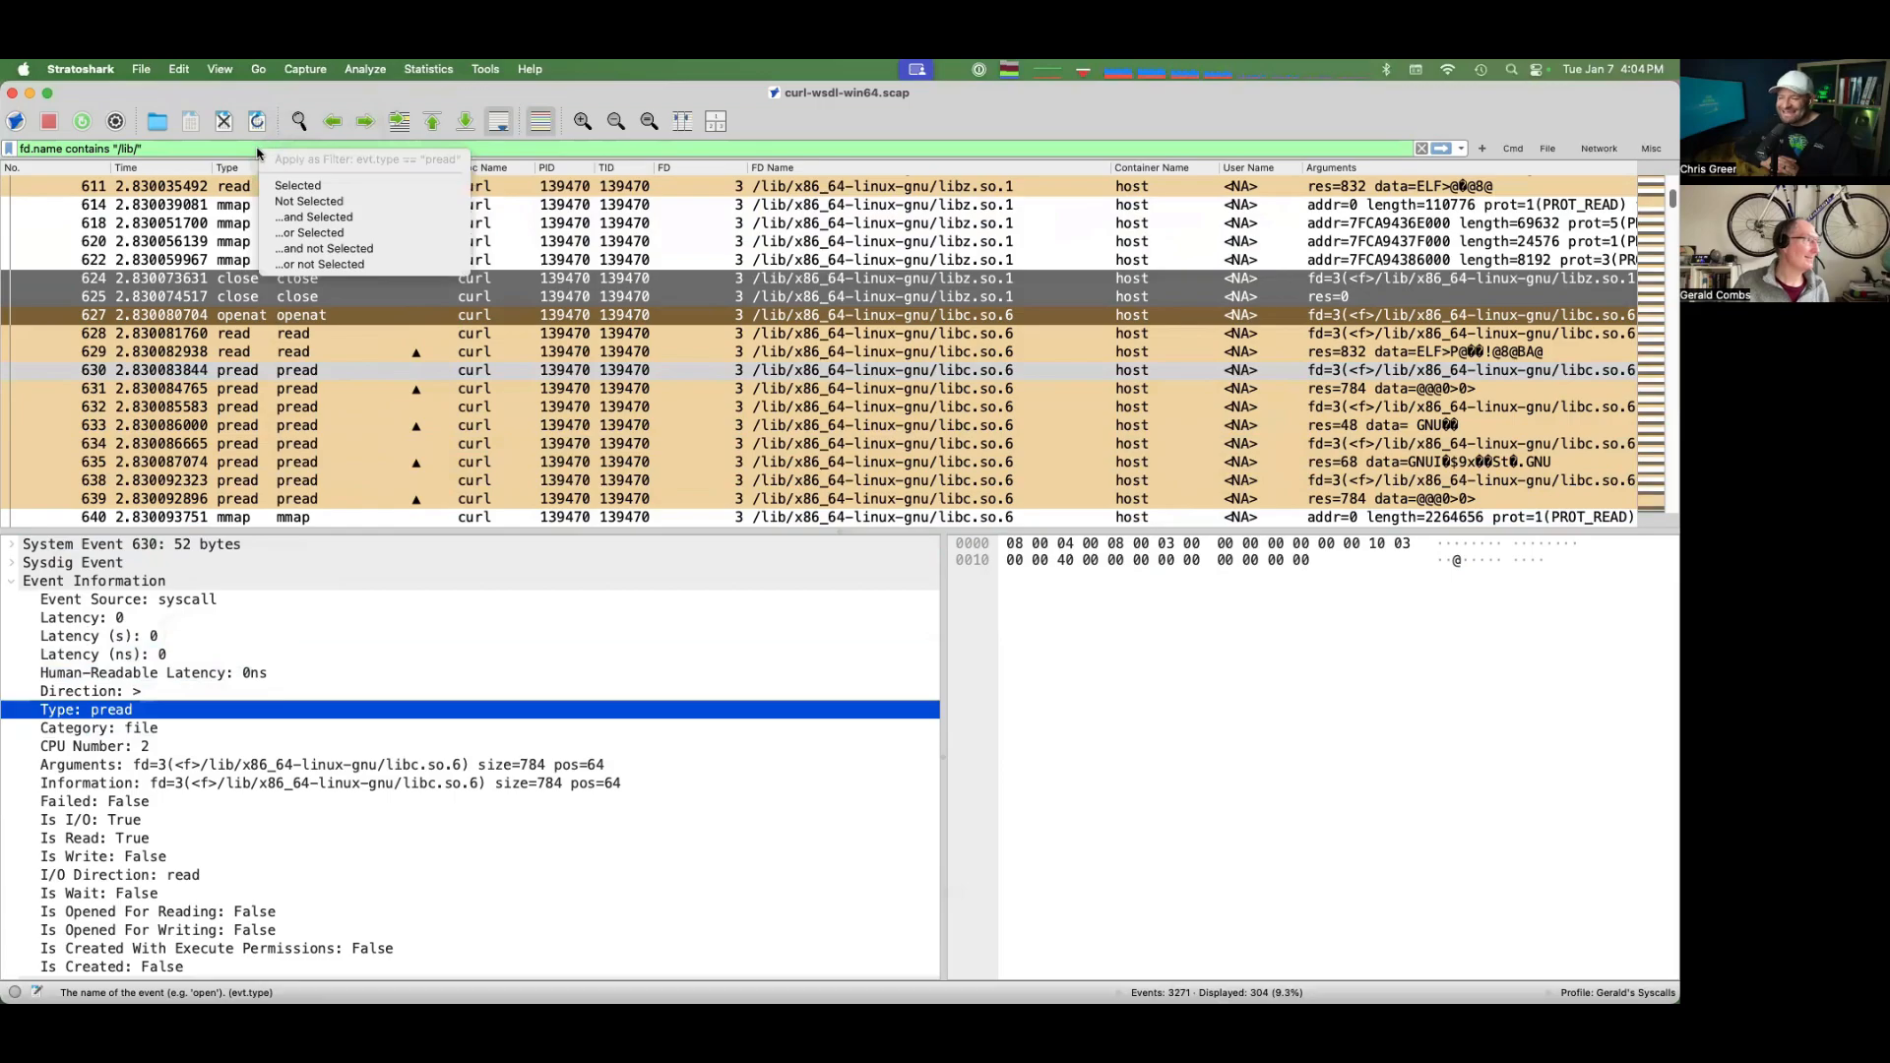
{"action": "left_click", "coordinate": [291, 187]}
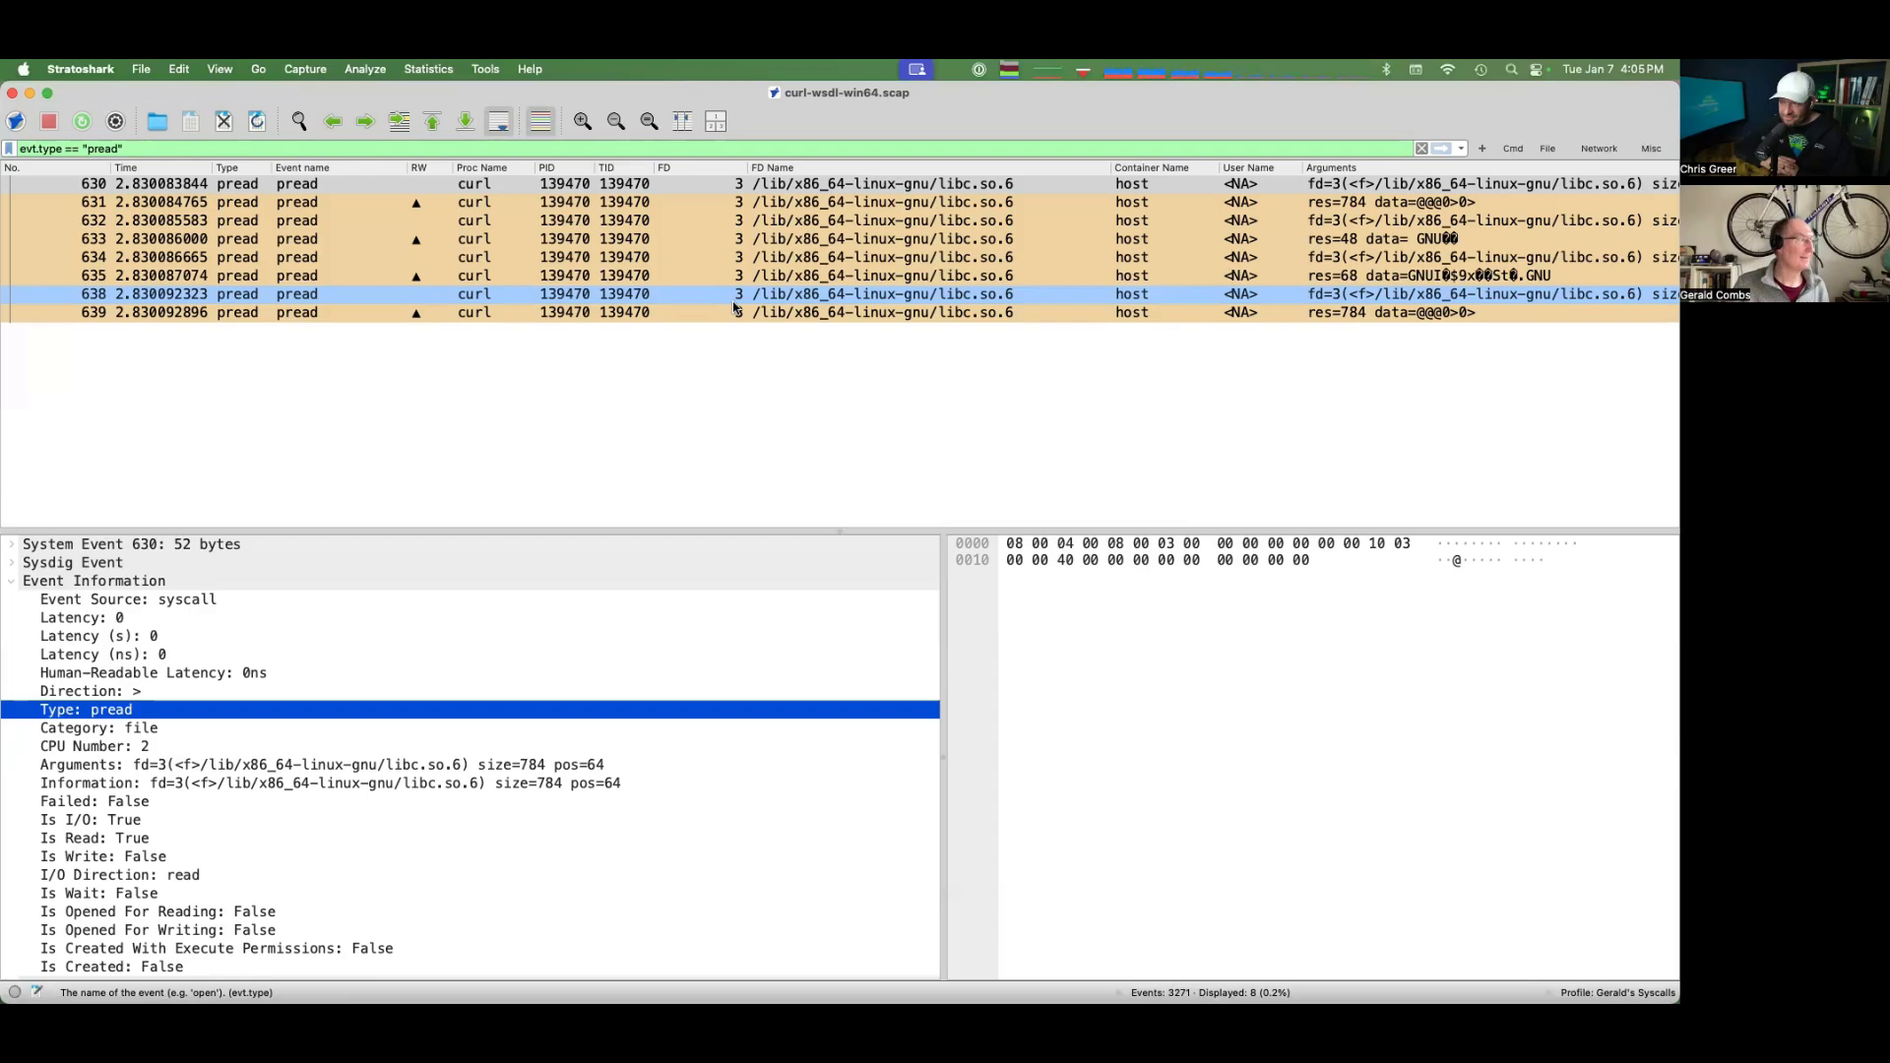
{"action": "left_click", "coordinate": [1192, 280]}
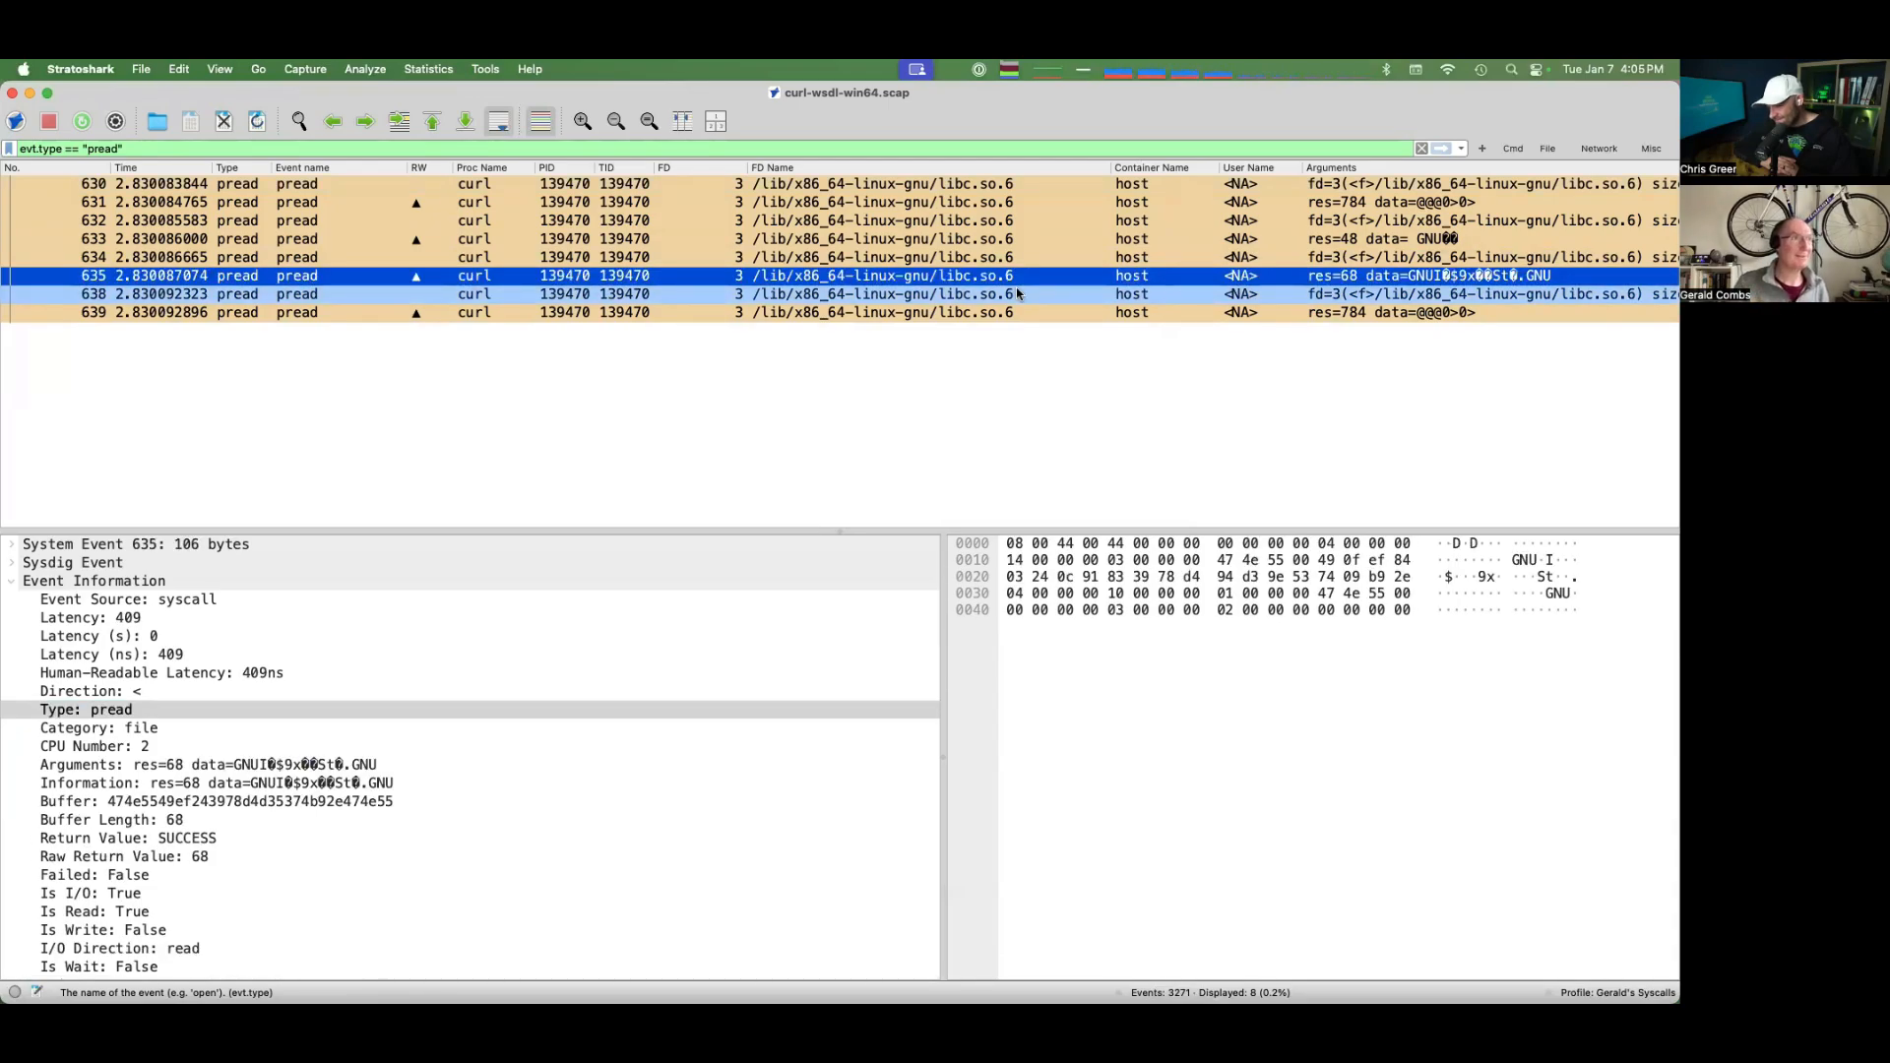
Clear the display filter, collapse Event Information and return to the events around the opening of libcurl.so.4
{"action": "left_click", "coordinate": [1422, 148]}
{"action": "scroll", "coordinate": [1113, 446], "scroll_direction": "up", "scroll_amount": 5}
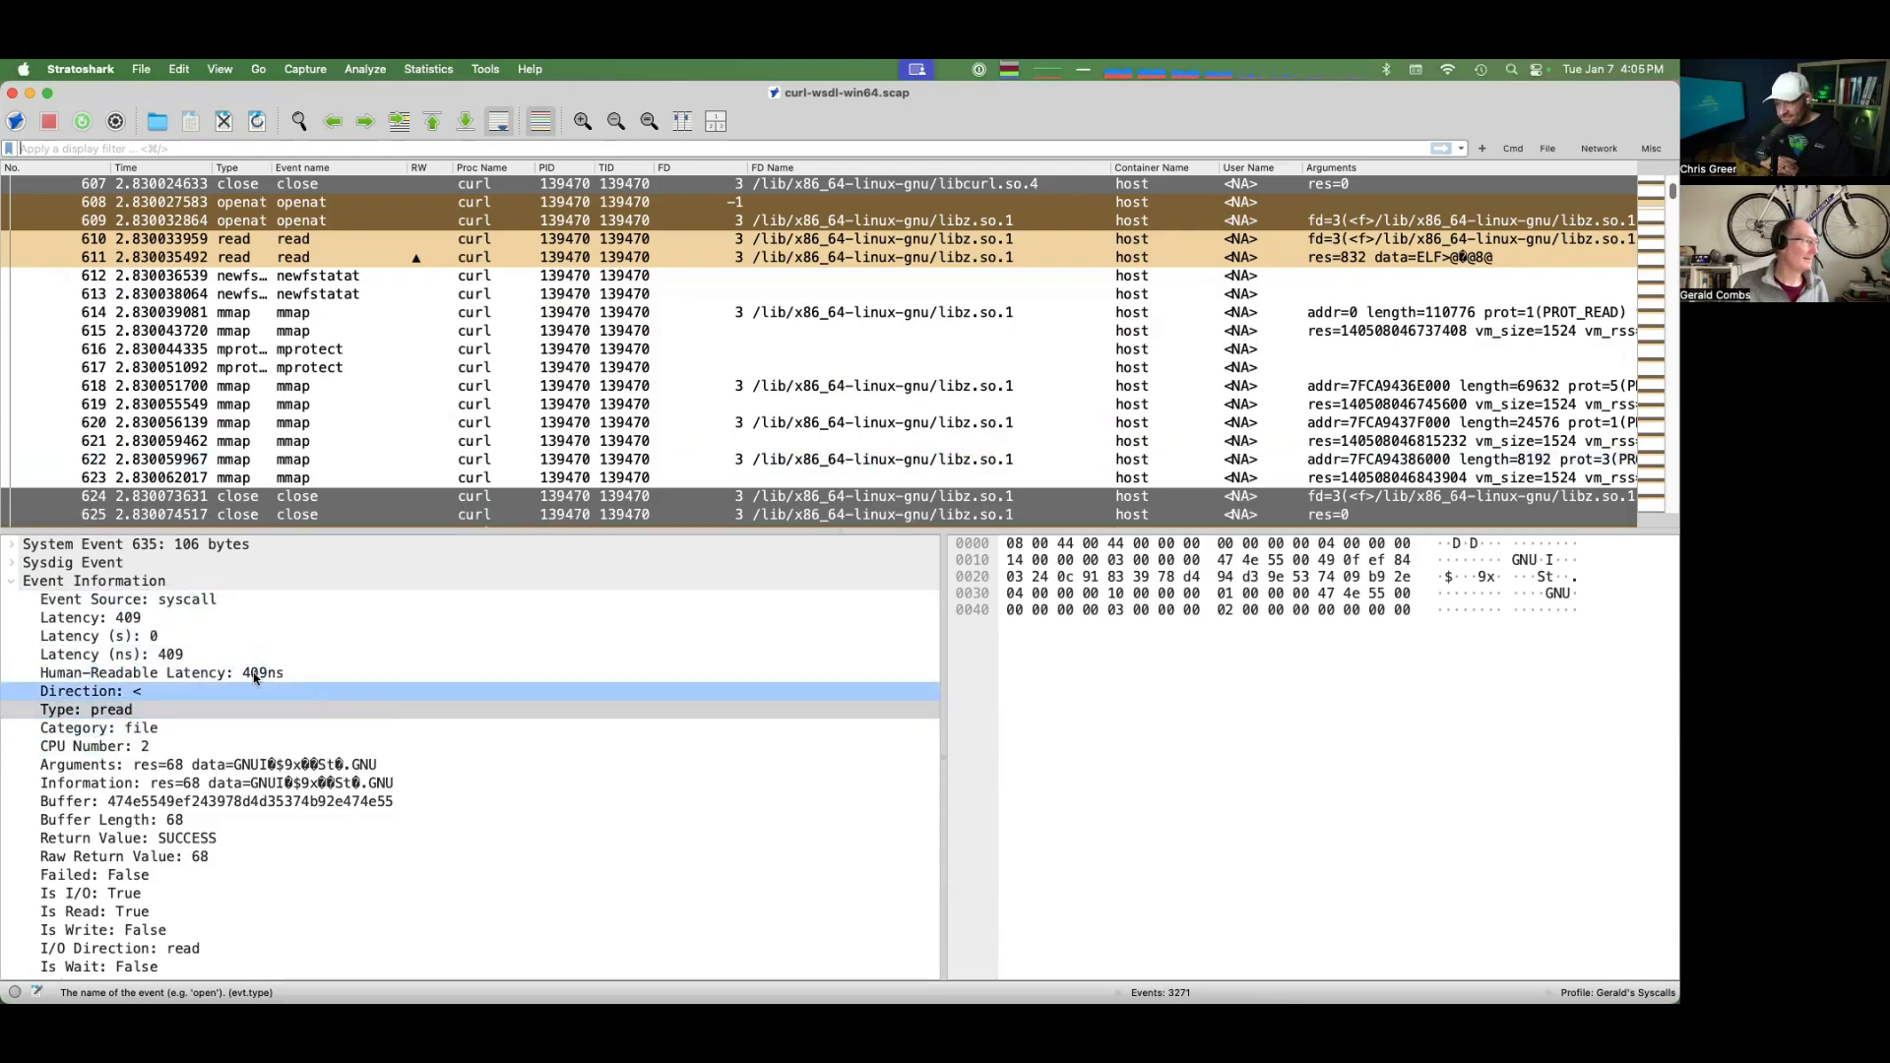
{"action": "left_click", "coordinate": [10, 581]}
{"action": "left_click", "coordinate": [32, 617]}
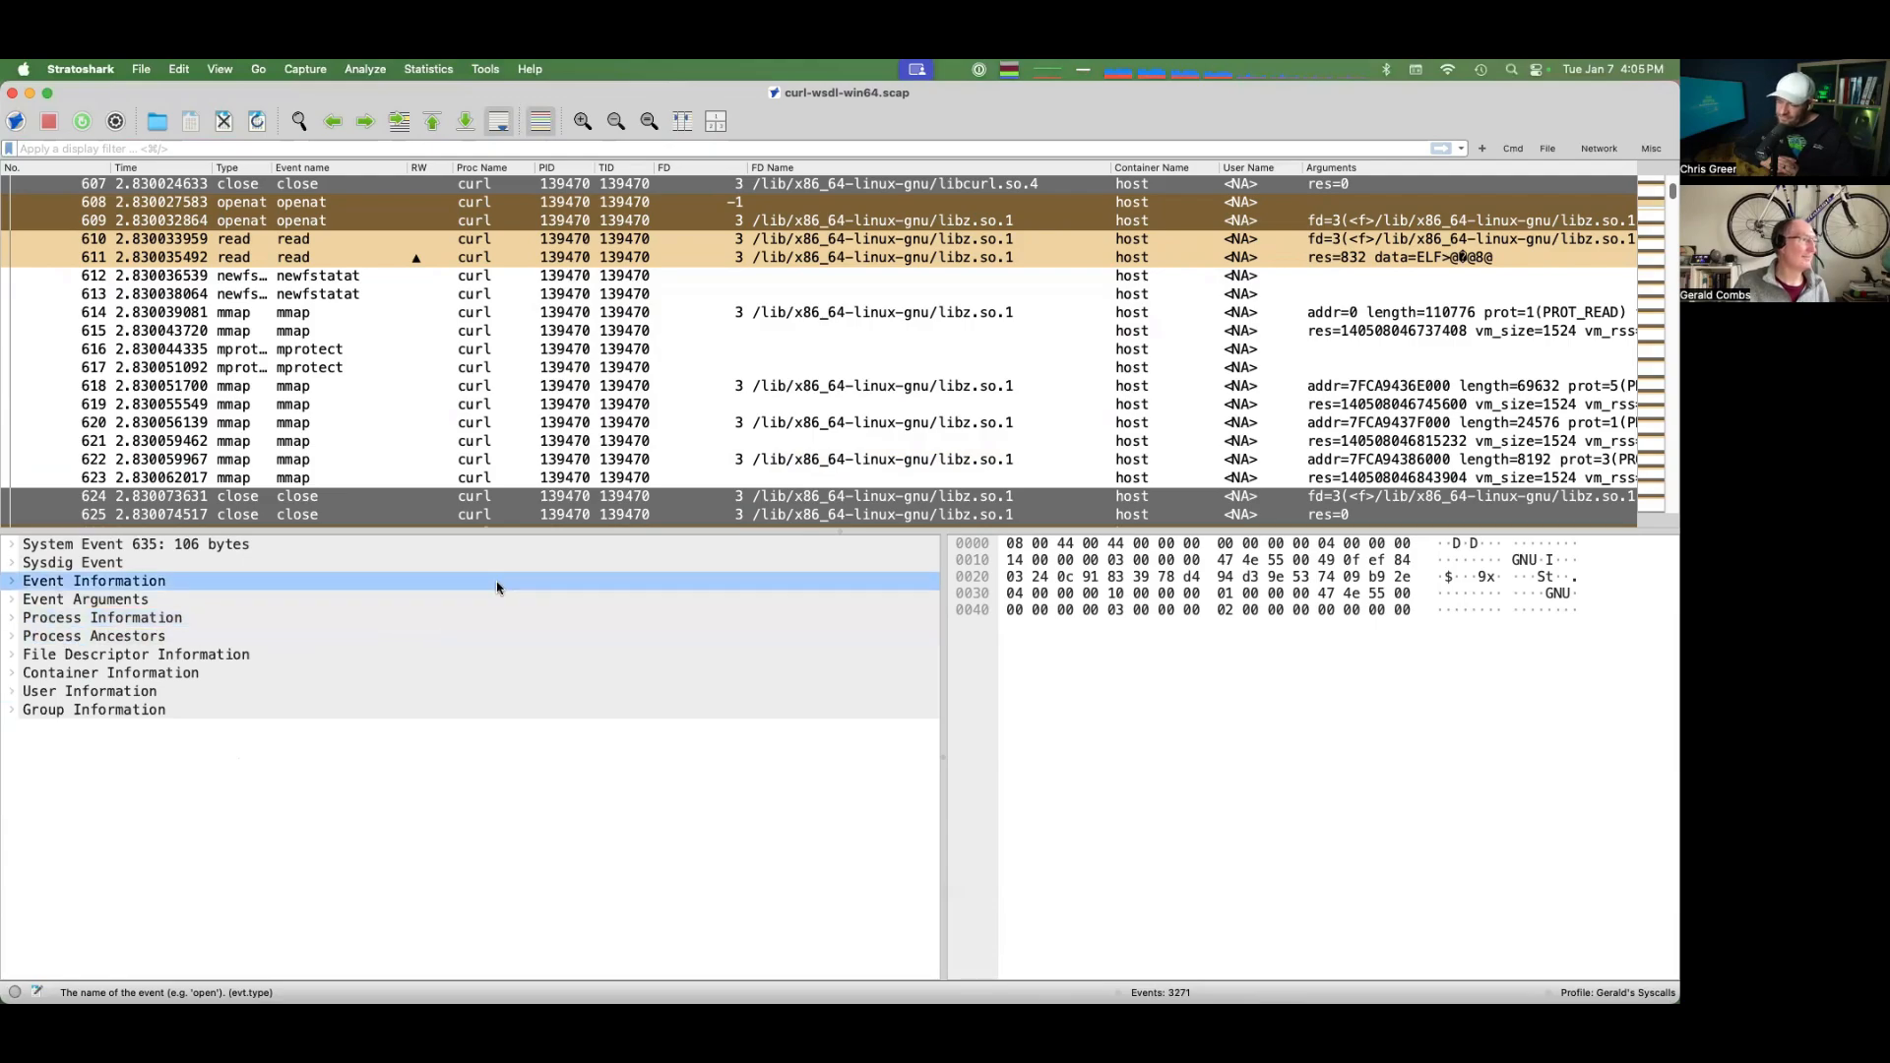
{"action": "scroll", "coordinate": [935, 290], "scroll_direction": "up", "scroll_amount": 8}
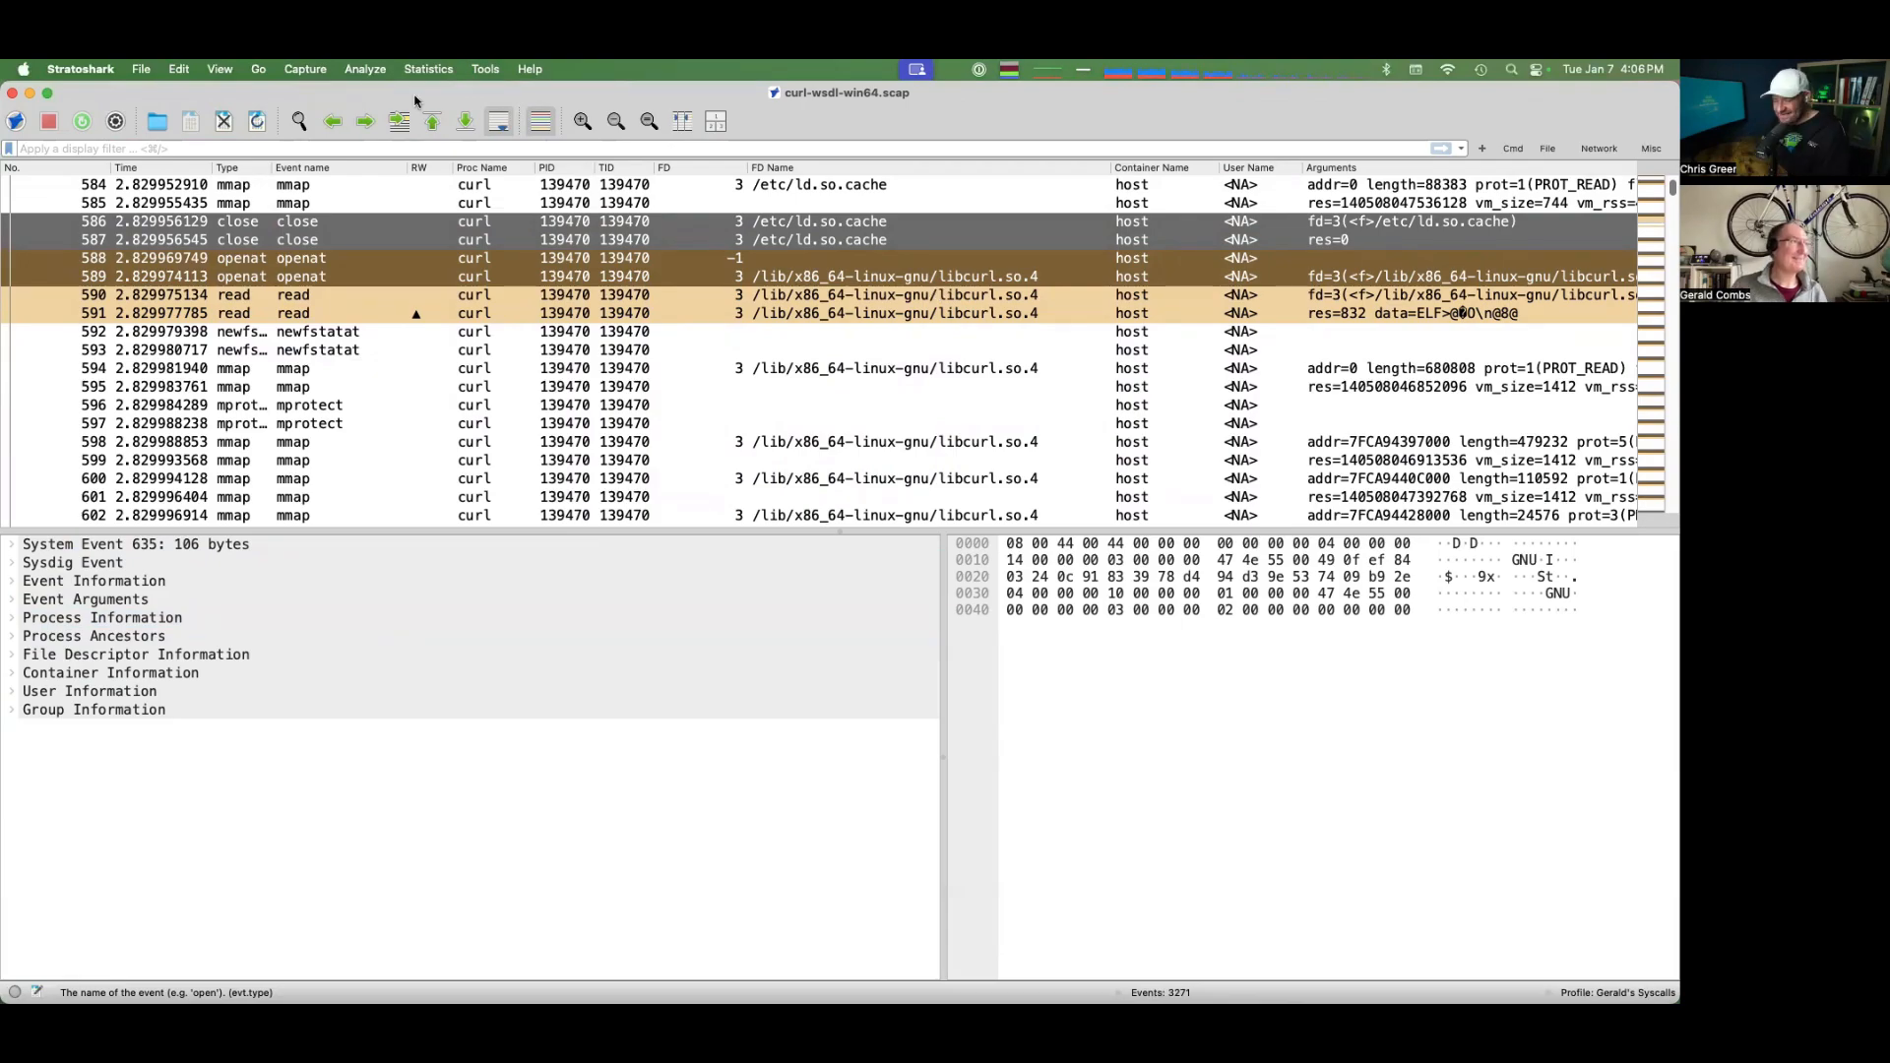
{"action": "left_click", "coordinate": [423, 71]}
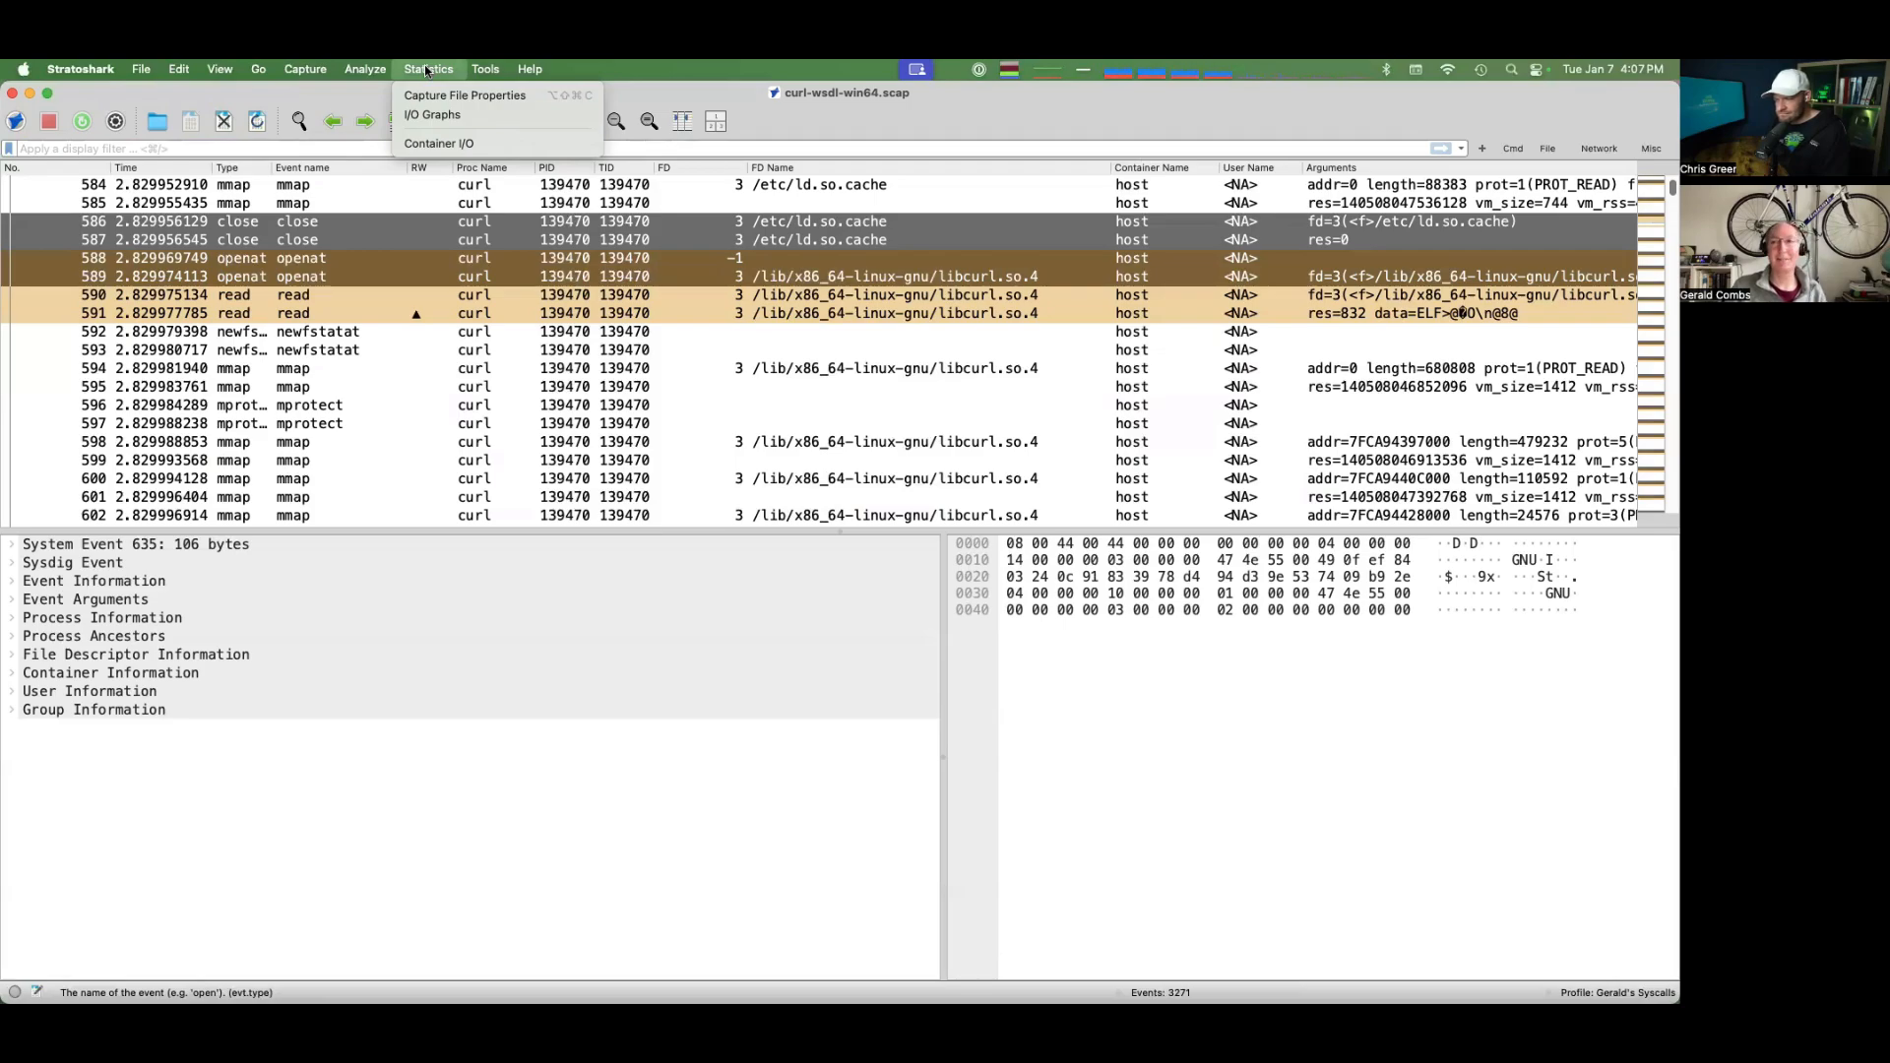
{"action": "mouse_move", "coordinate": [383, 69]}
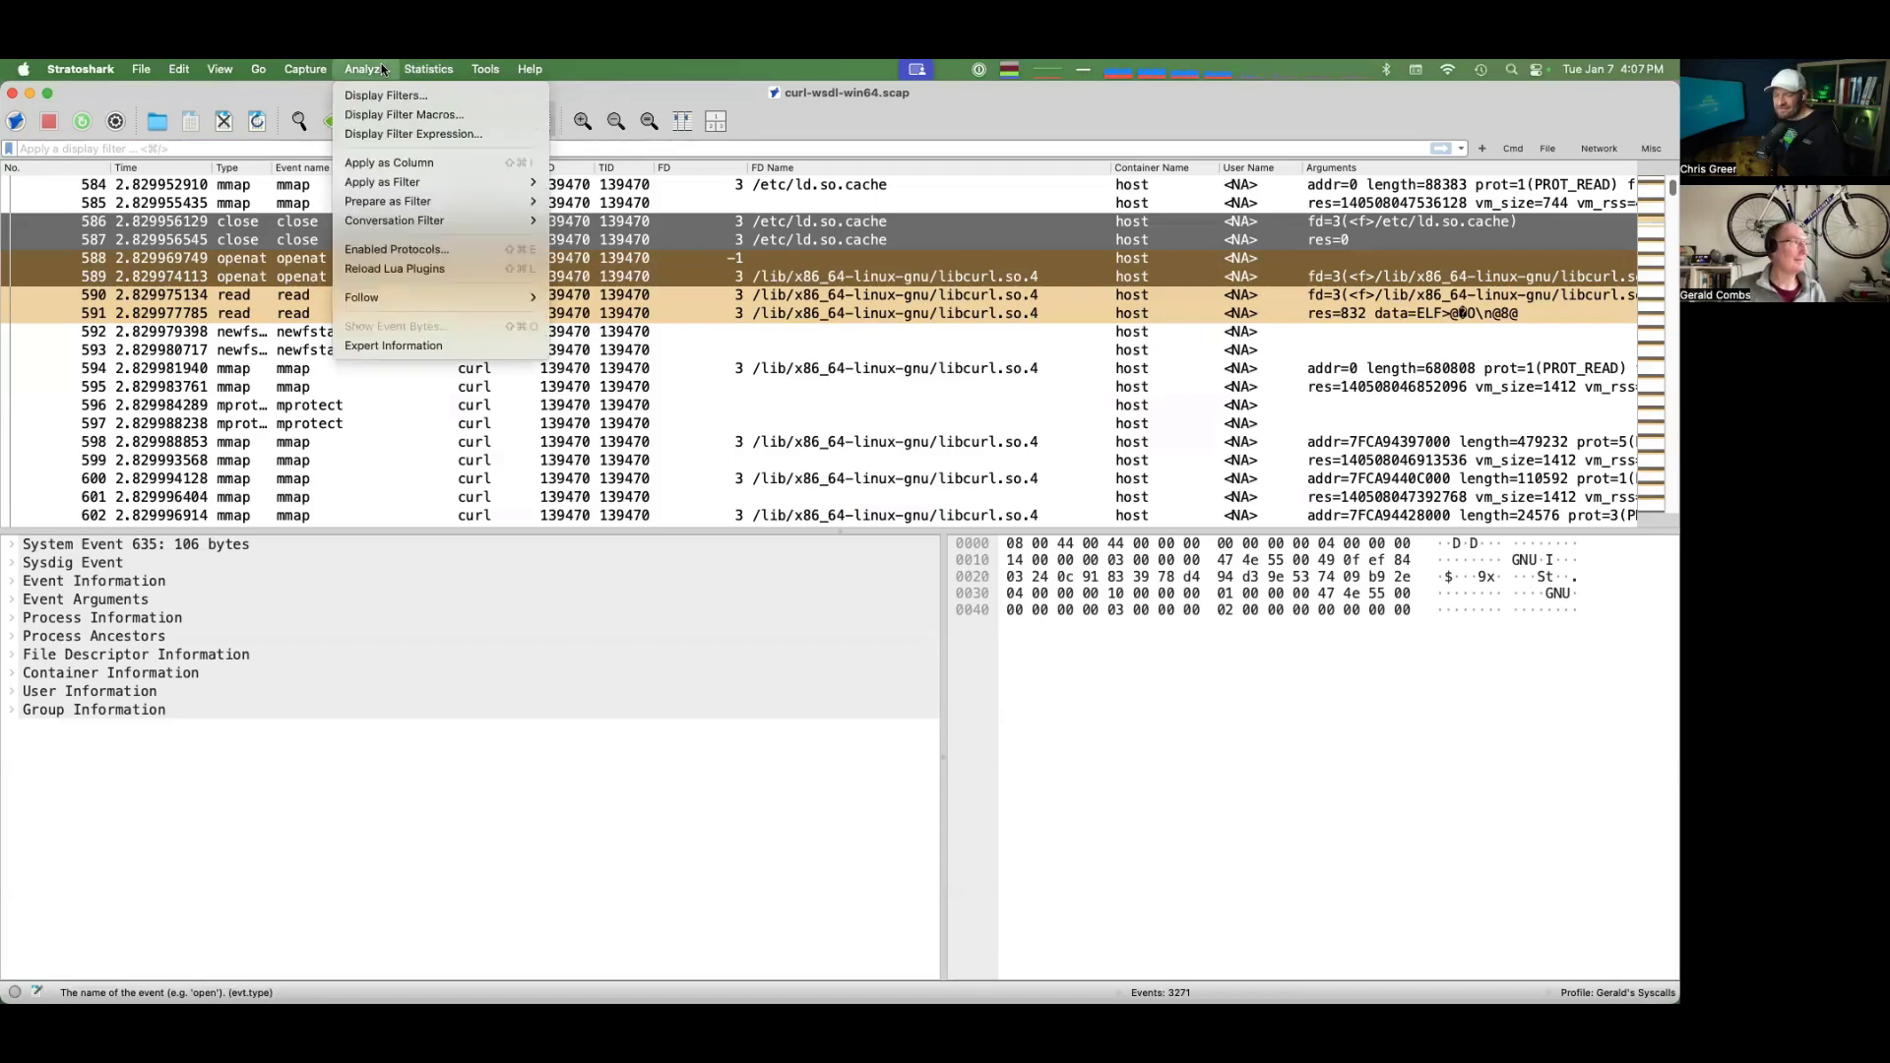
{"action": "left_click", "coordinate": [374, 69]}
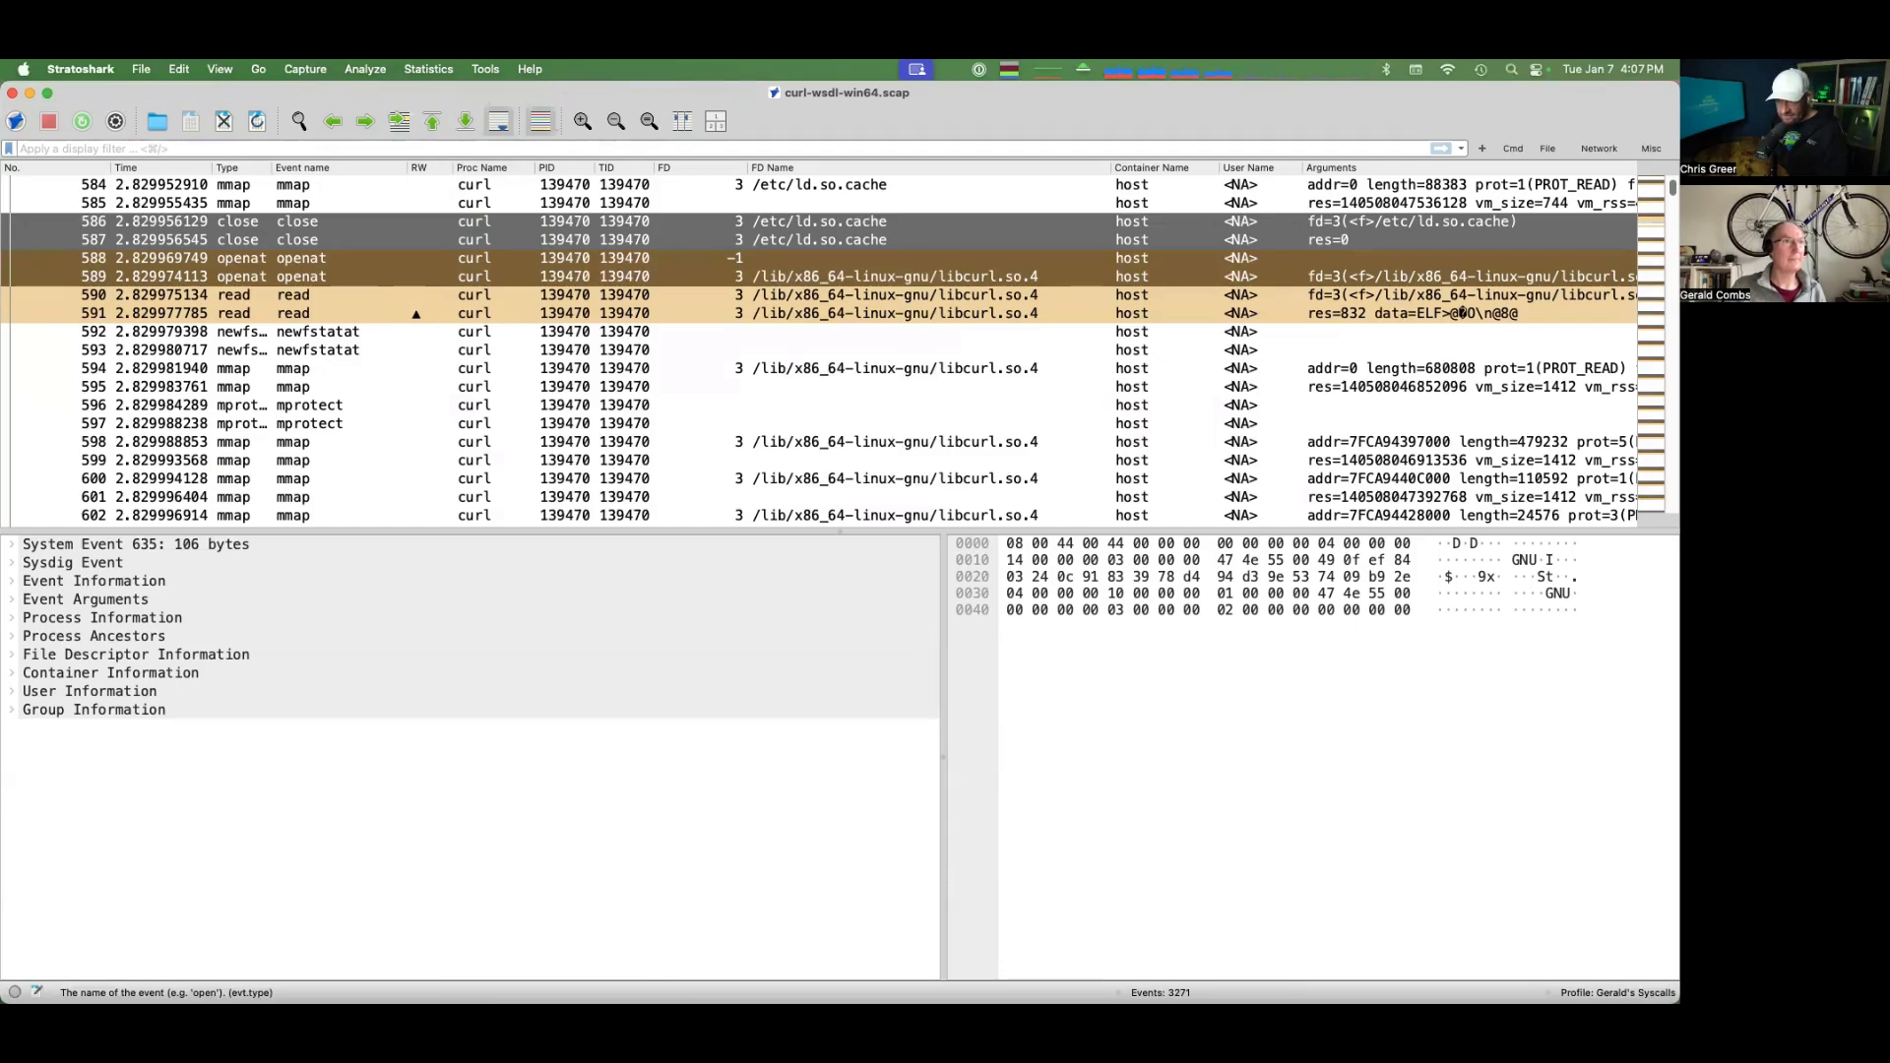
Examine the labels and expressions of the predefined filter buttons in the preferences, including All File Activity and Writes, and cancel without changes
{"action": "right_click", "coordinate": [1520, 153]}
{"action": "left_click", "coordinate": [1536, 159]}
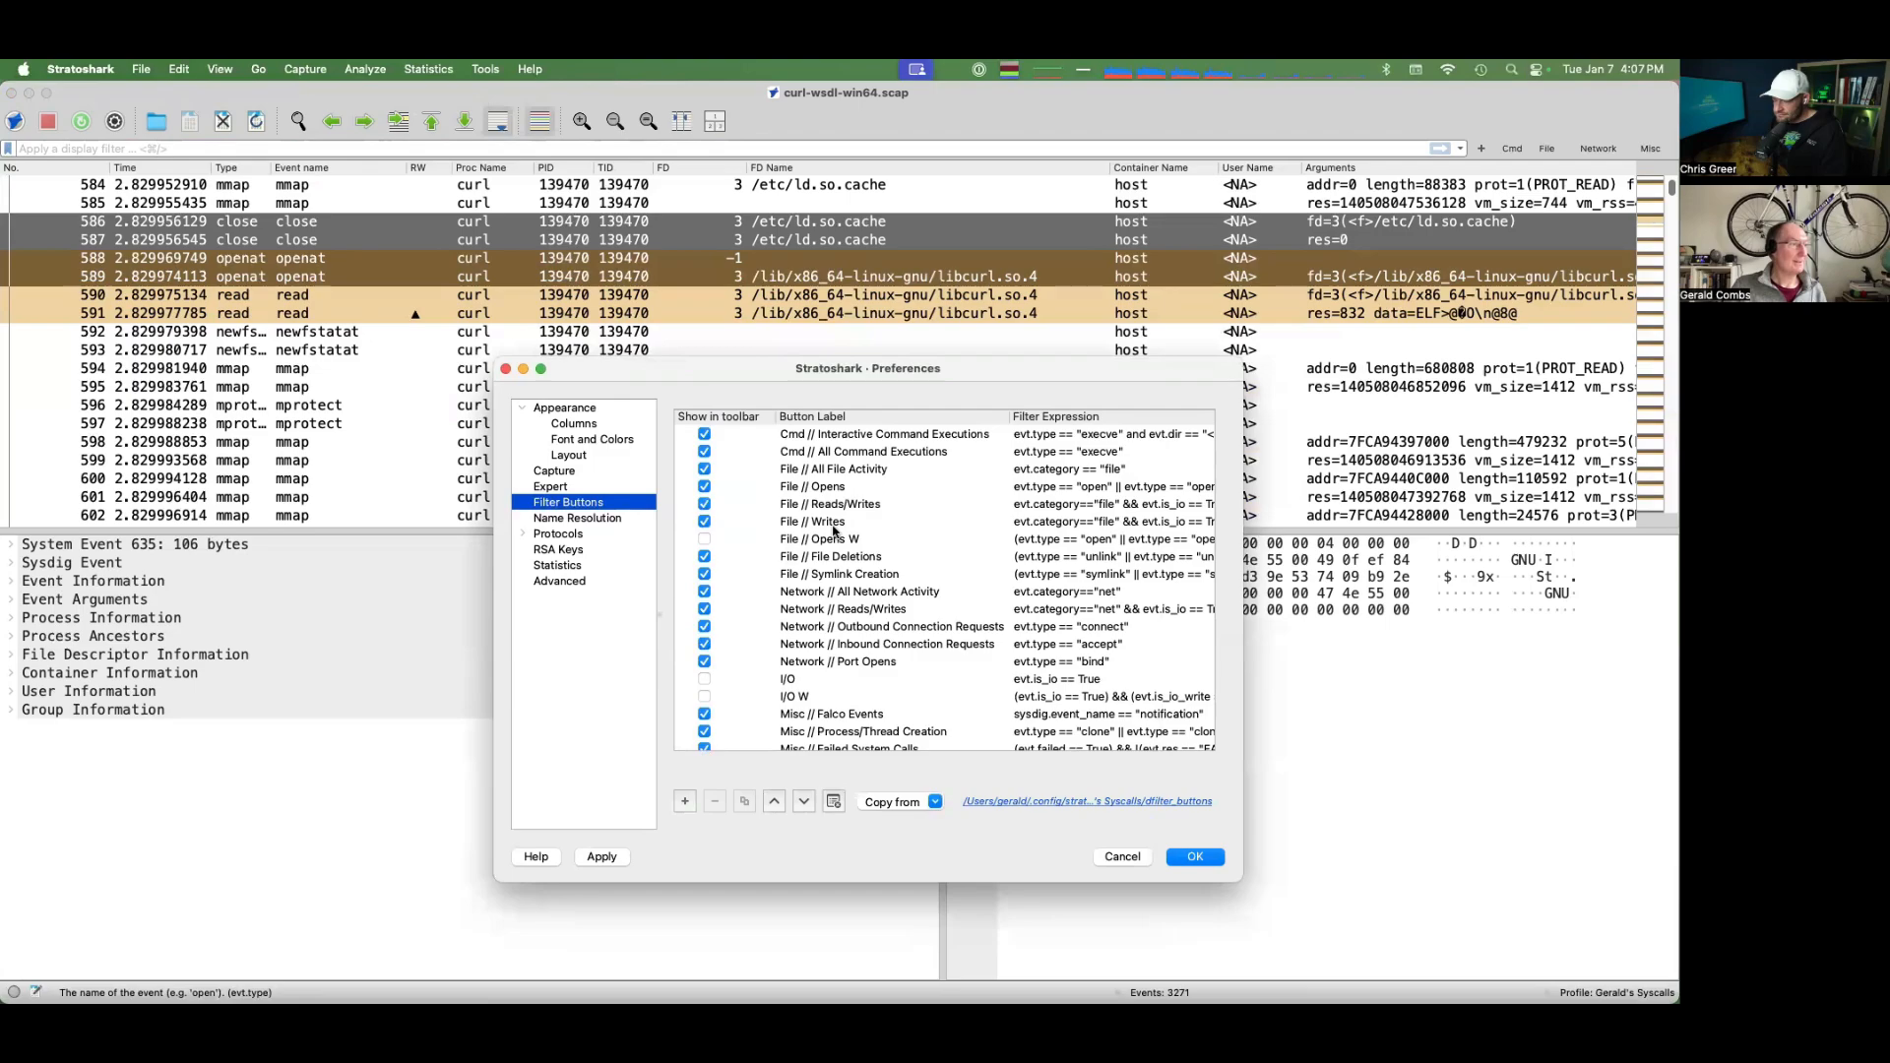
{"action": "scroll", "coordinate": [833, 530], "scroll_direction": "down", "scroll_amount": 1}
{"action": "scroll", "coordinate": [833, 531], "scroll_direction": "up", "scroll_amount": 1}
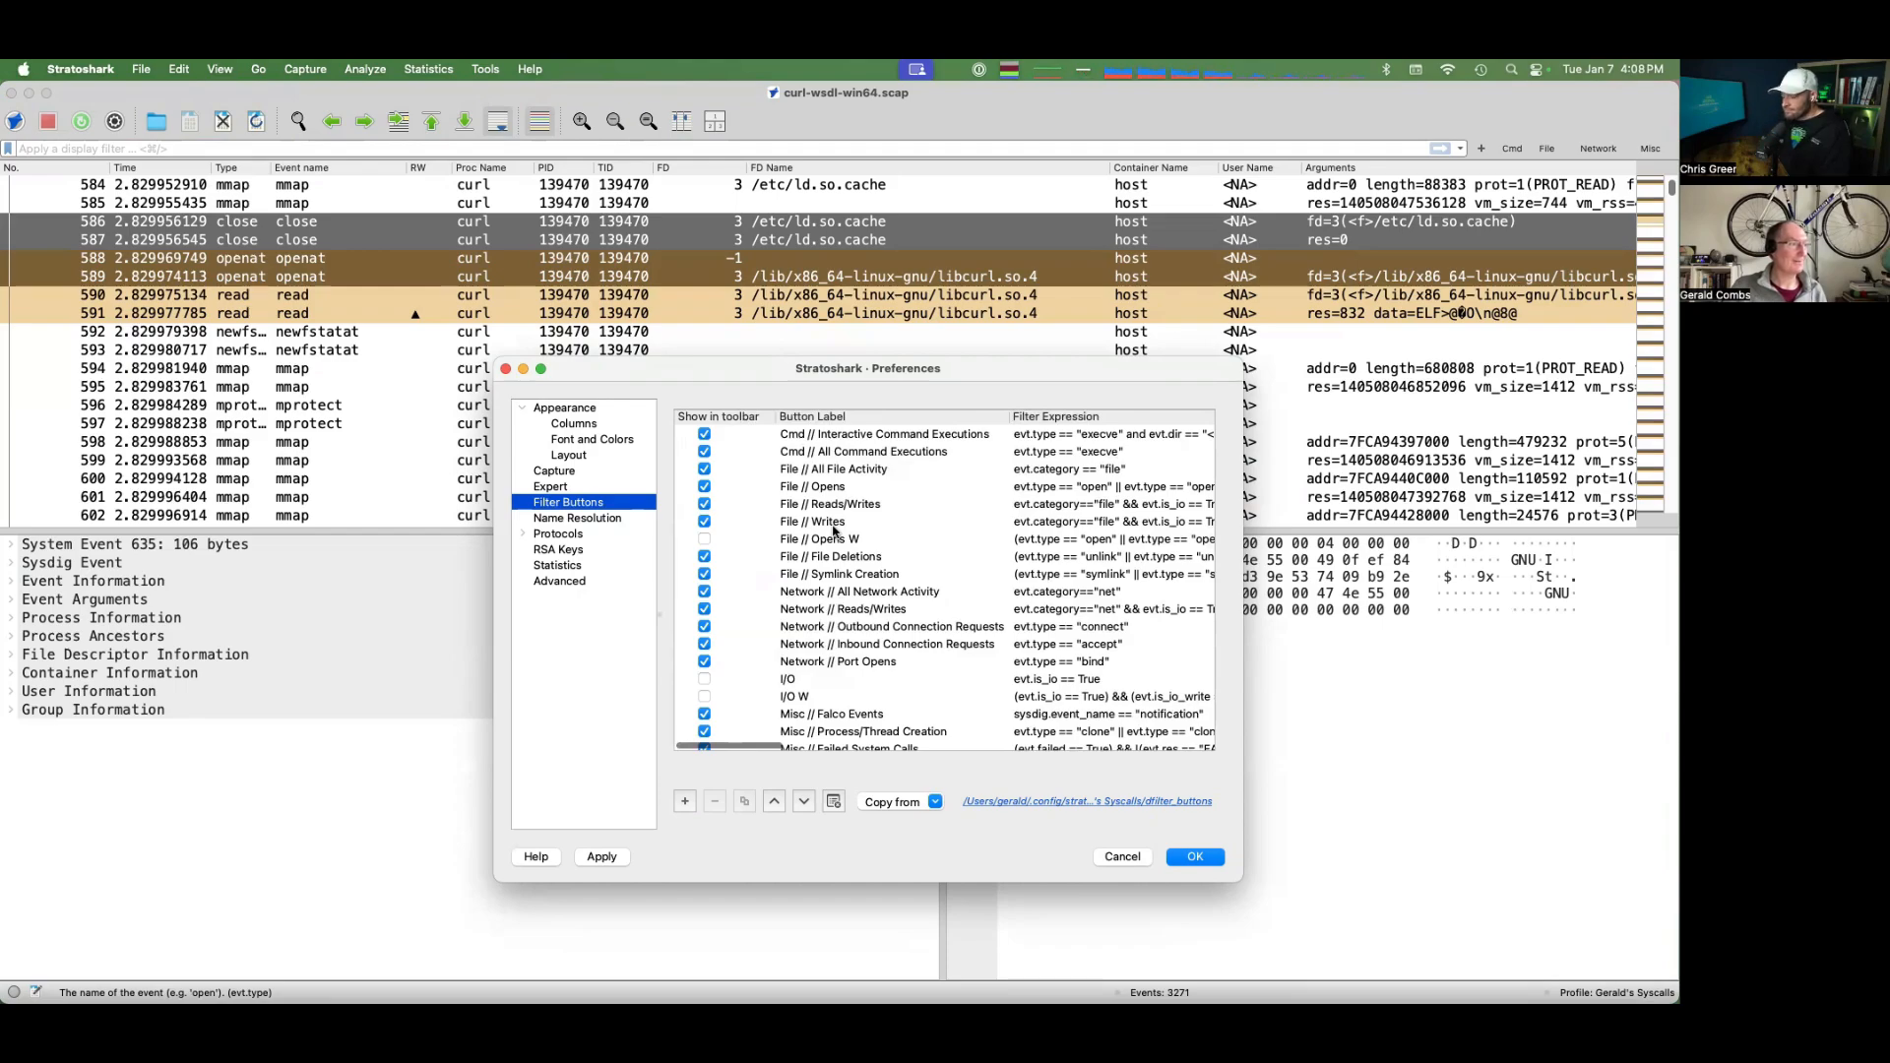
{"action": "scroll", "coordinate": [833, 530], "scroll_direction": "down", "scroll_amount": 3}
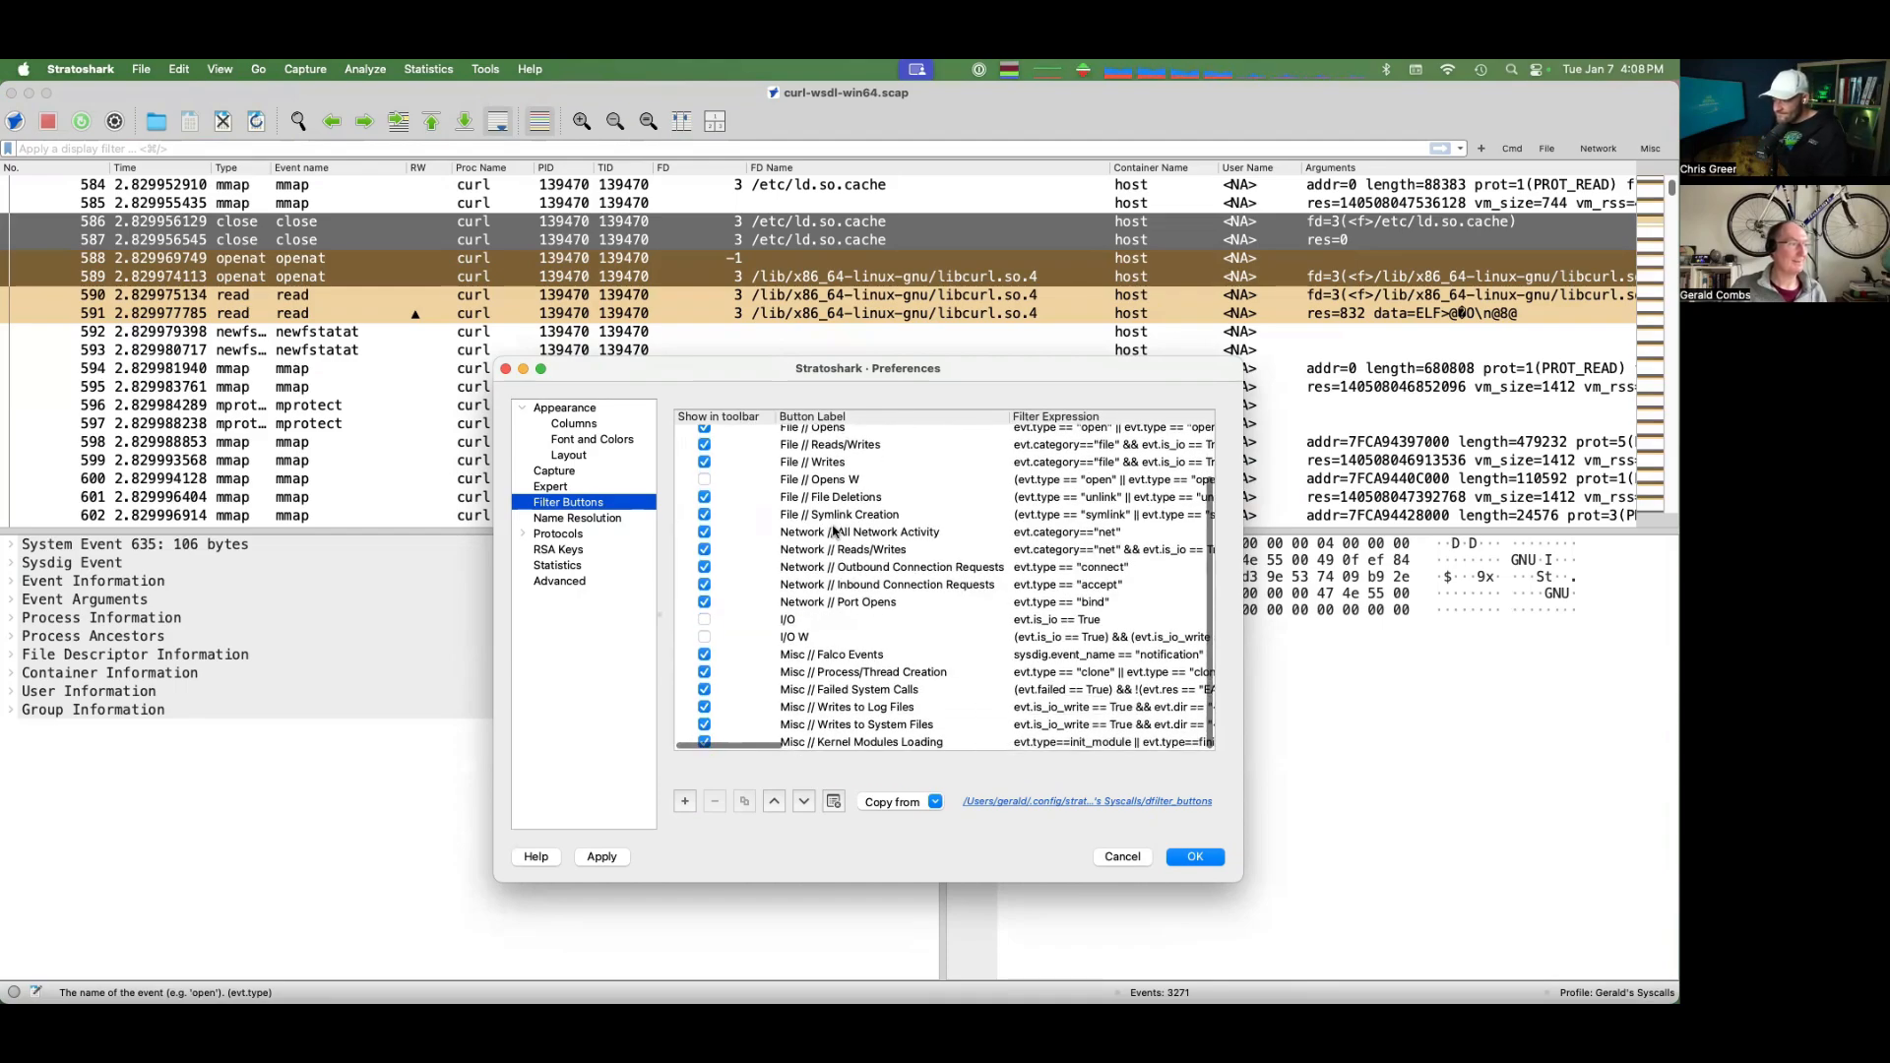
{"action": "scroll", "coordinate": [833, 531], "scroll_direction": "up", "scroll_amount": 3}
{"action": "left_click", "coordinate": [883, 469]}
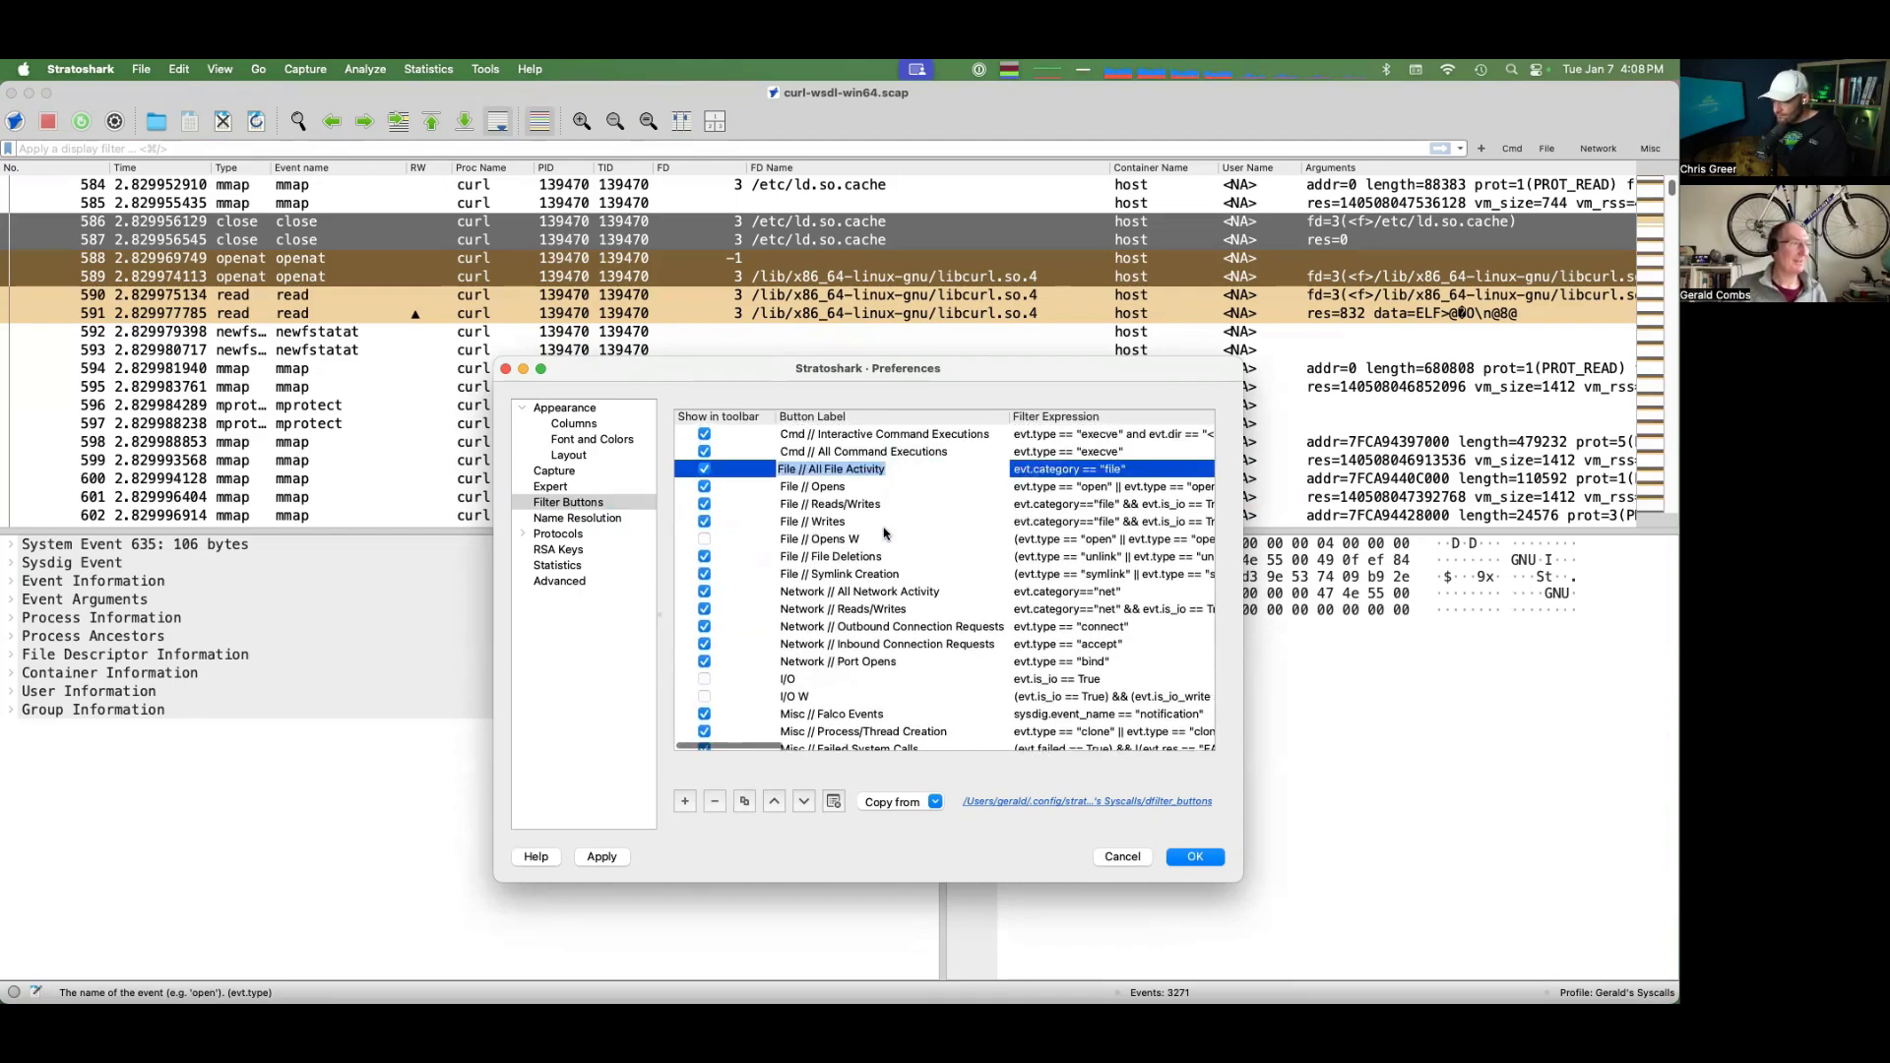
{"action": "left_click", "coordinate": [883, 524]}
{"action": "scroll", "coordinate": [902, 631], "scroll_direction": "down", "scroll_amount": 3}
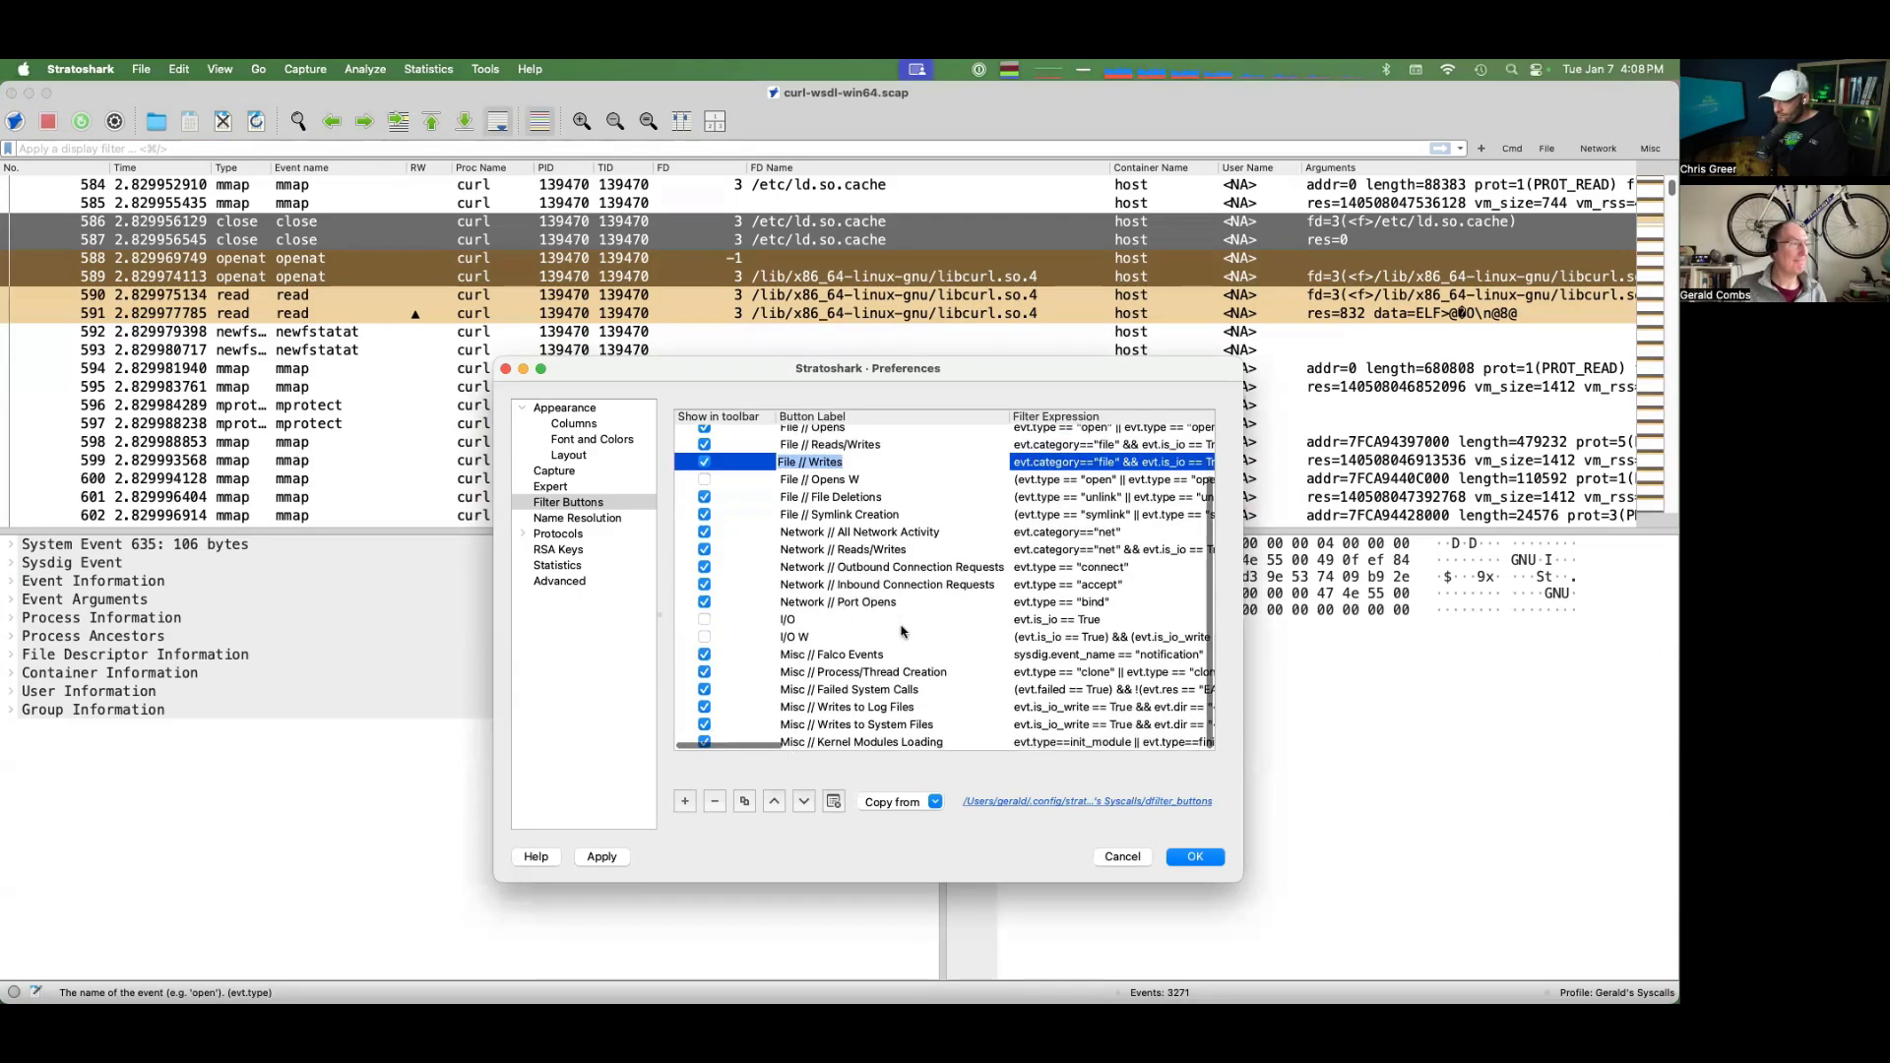
{"action": "scroll", "coordinate": [902, 631], "scroll_direction": "up", "scroll_amount": 3}
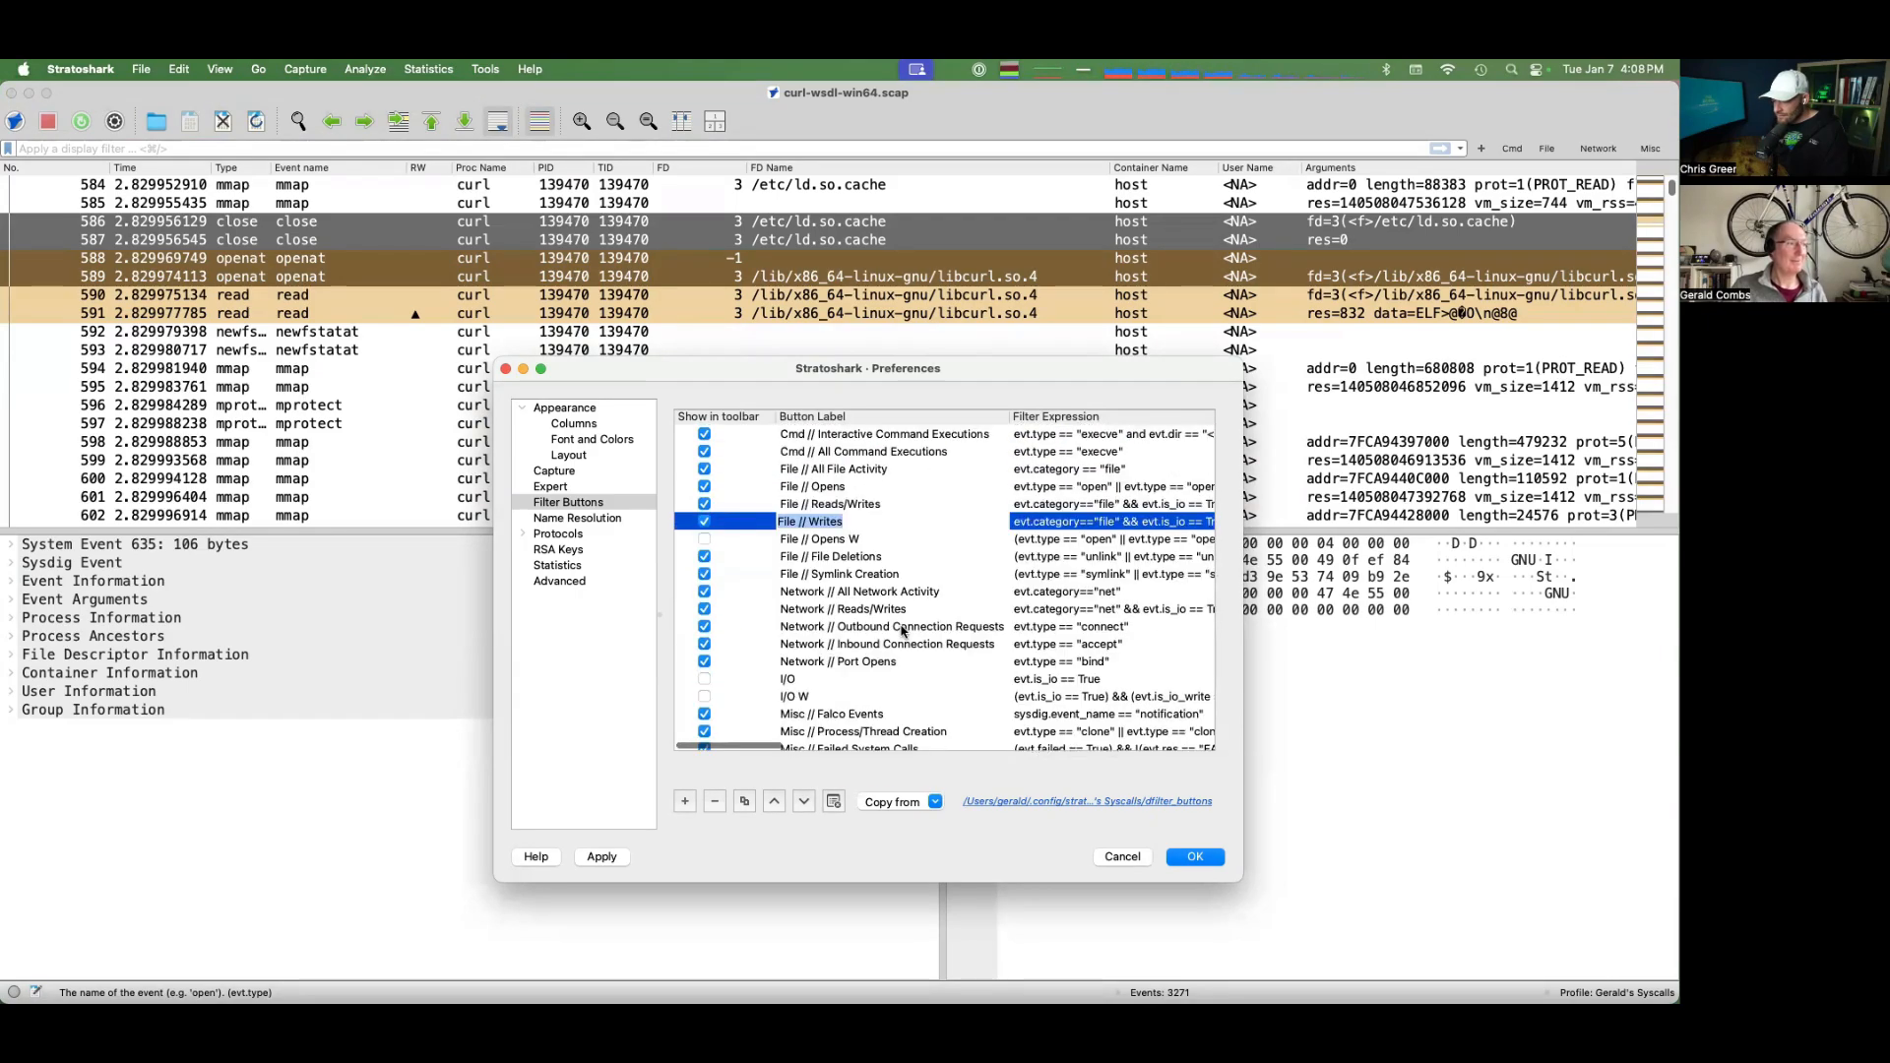
{"action": "left_click", "coordinate": [1122, 856]}
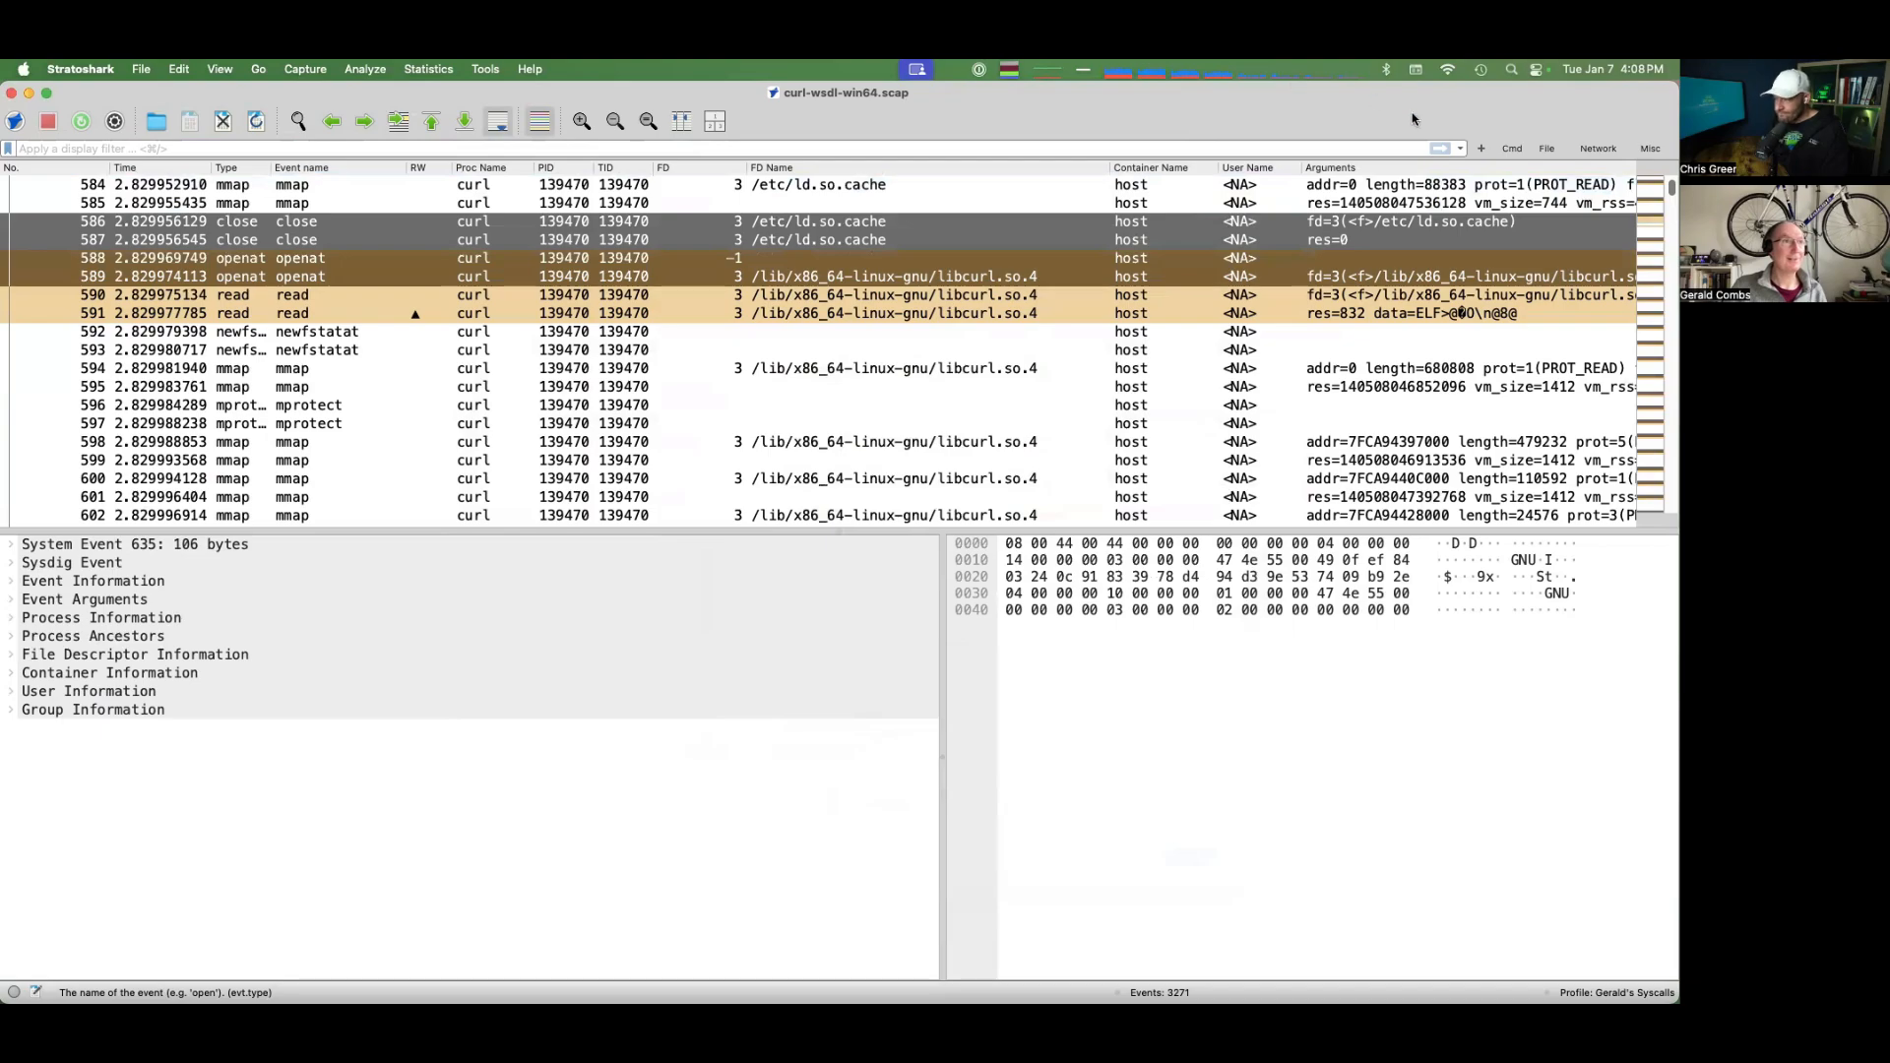
Filter the capture with the predefined Interactive Command Executions filter from the Cmd group
{"action": "left_click", "coordinate": [1516, 149]}
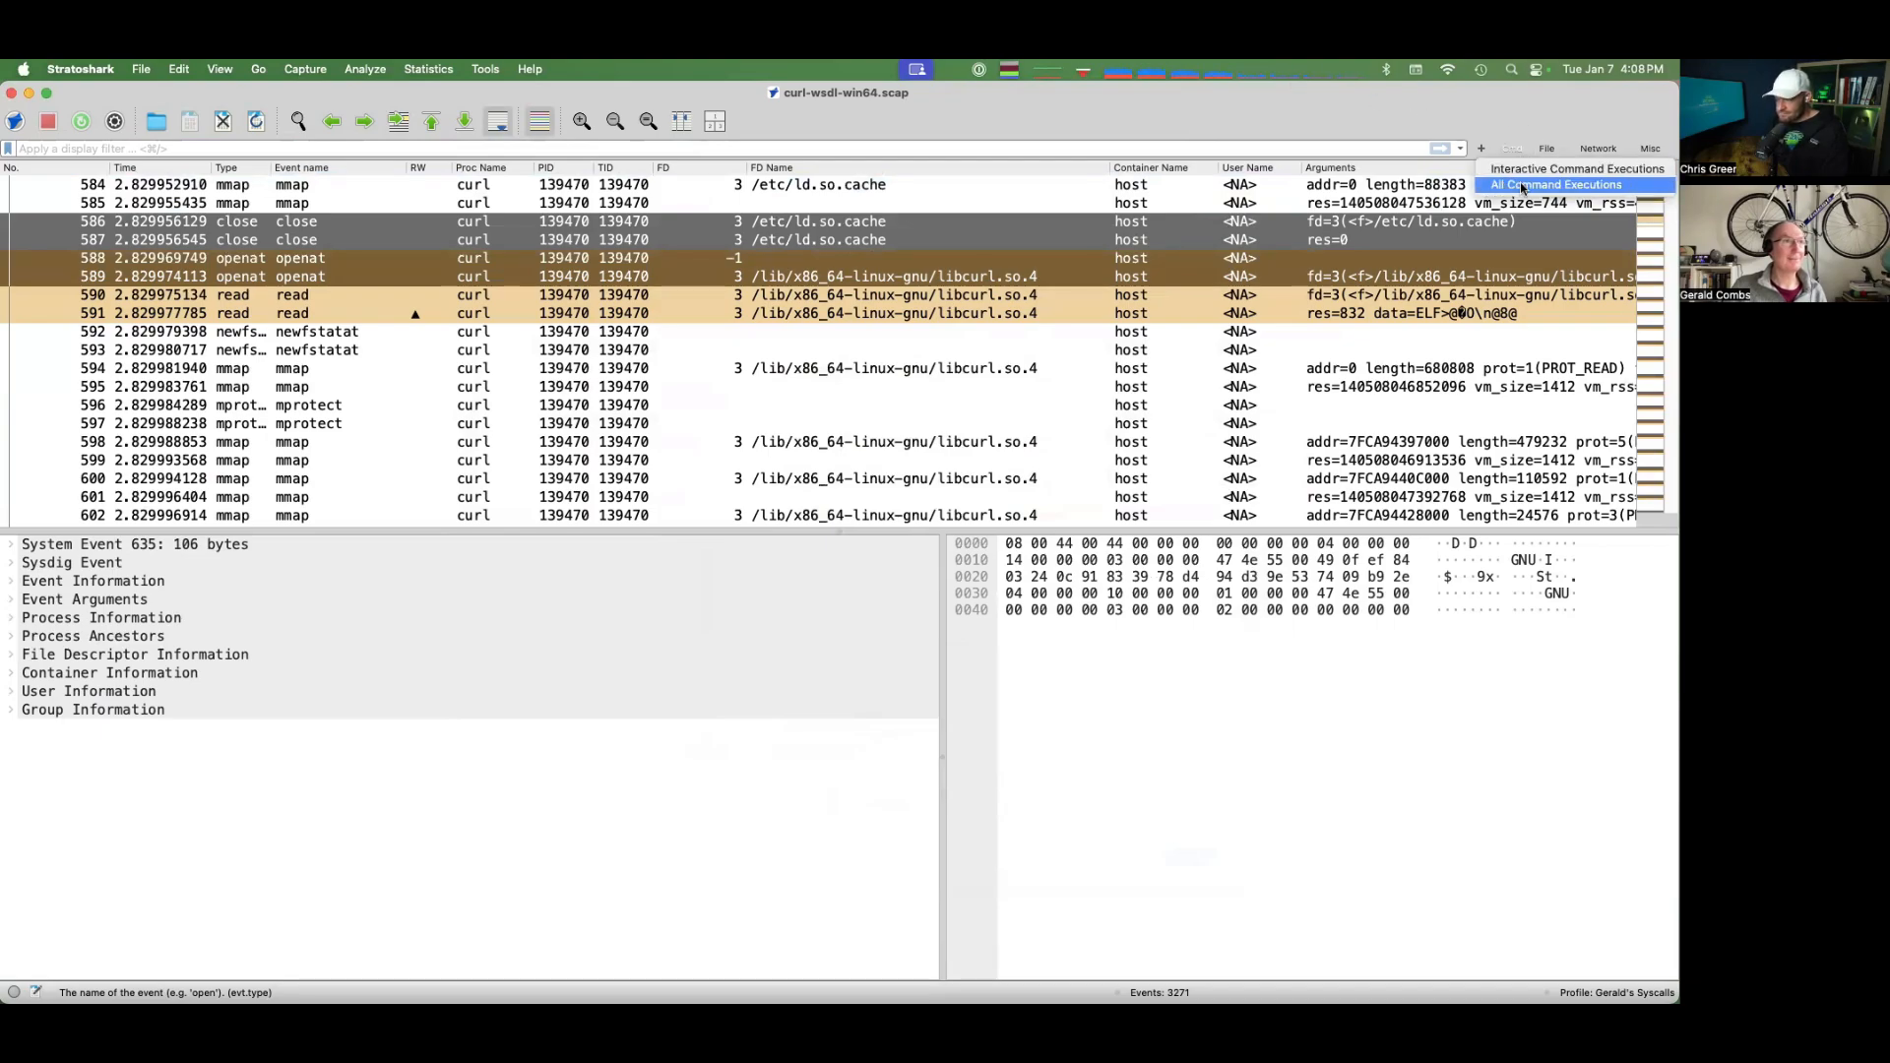
{"action": "left_click", "coordinate": [1519, 169]}
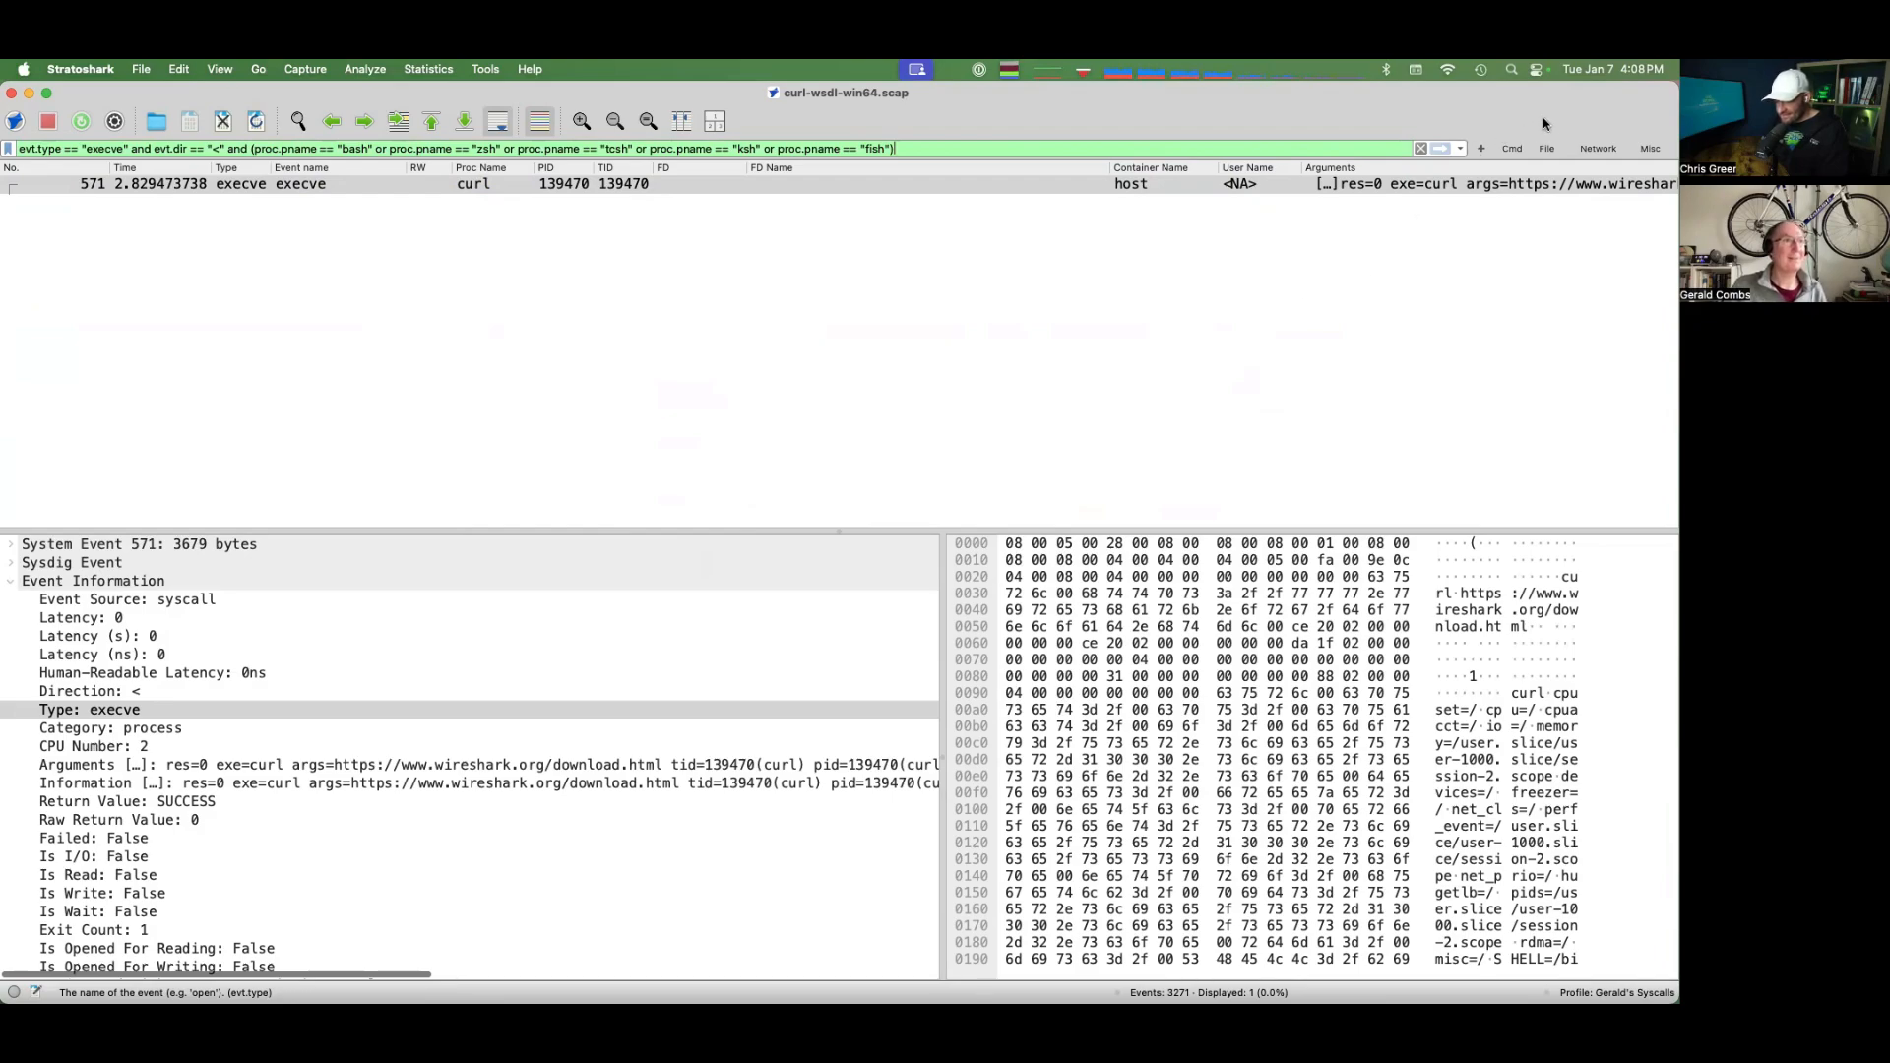
Filter the capture with the predefined File Reads/Writes filter, followed by the Network group's Outbound Connection Requests filter
{"action": "left_click", "coordinate": [1550, 150]}
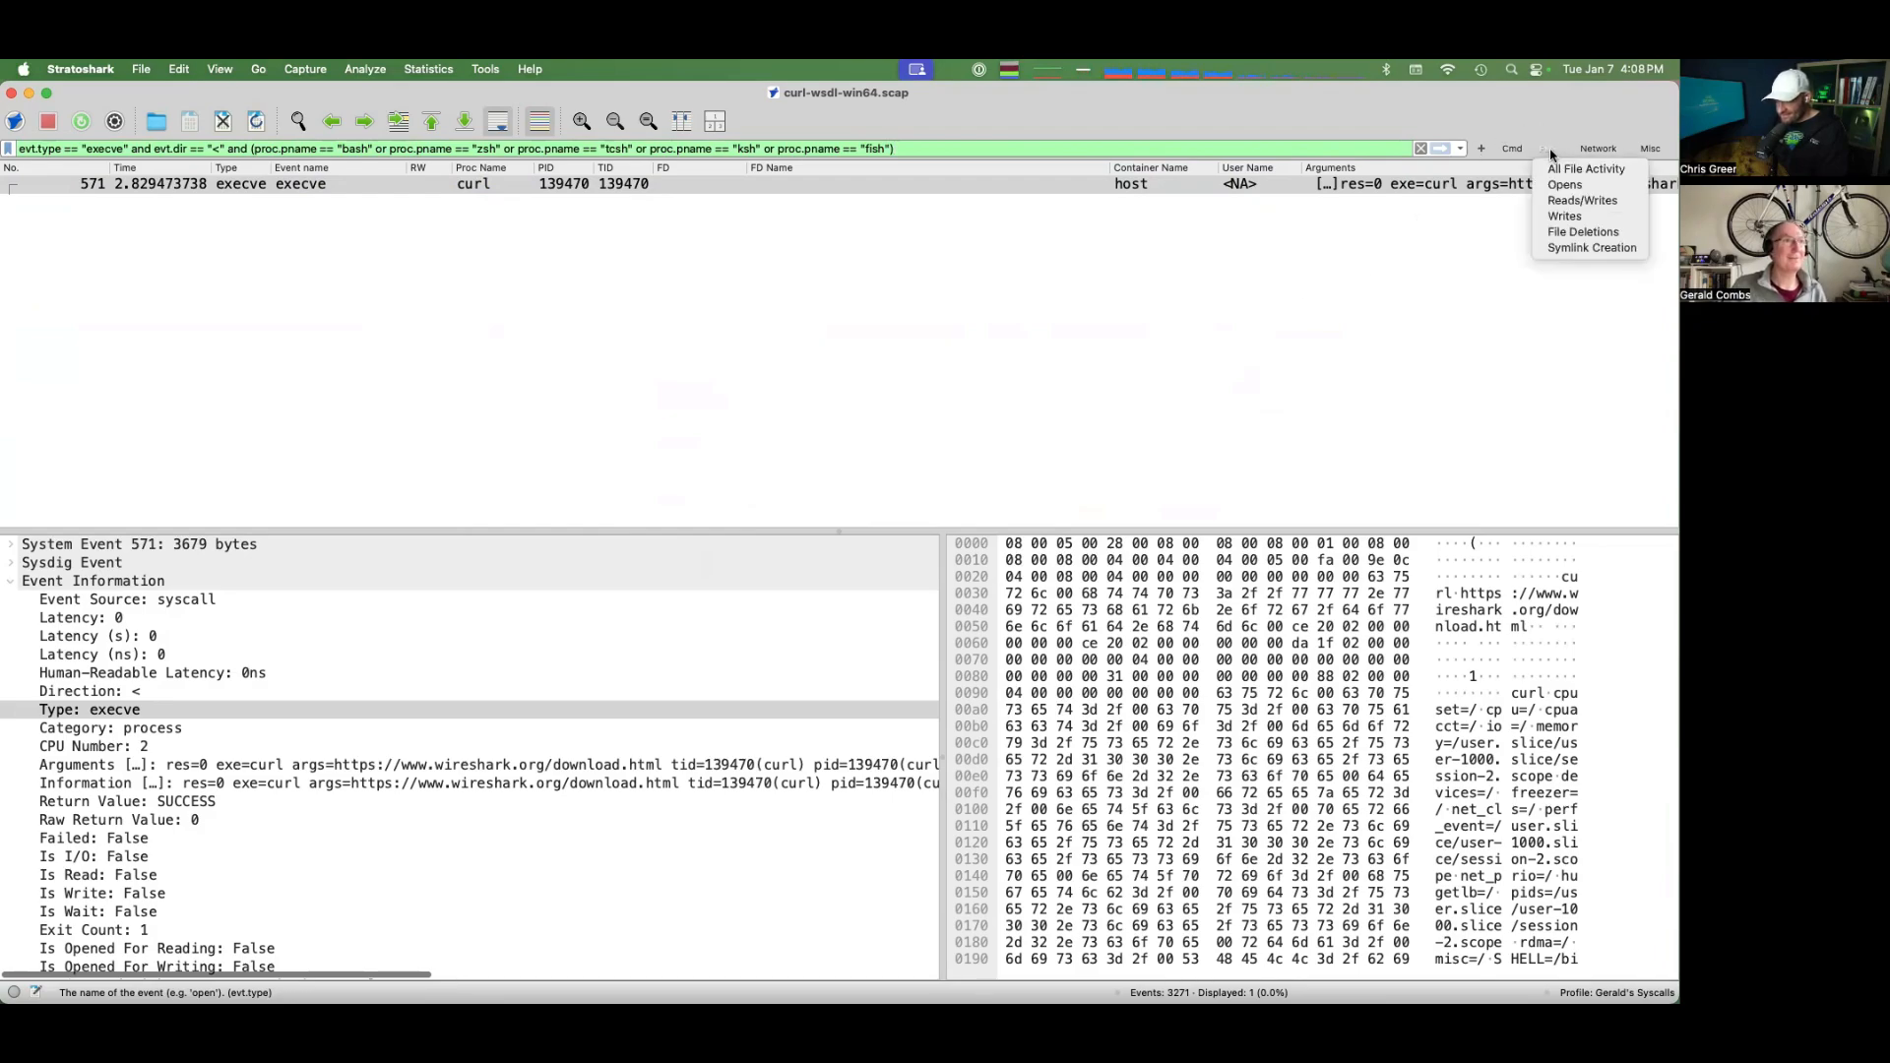
{"action": "left_click", "coordinate": [1554, 201]}
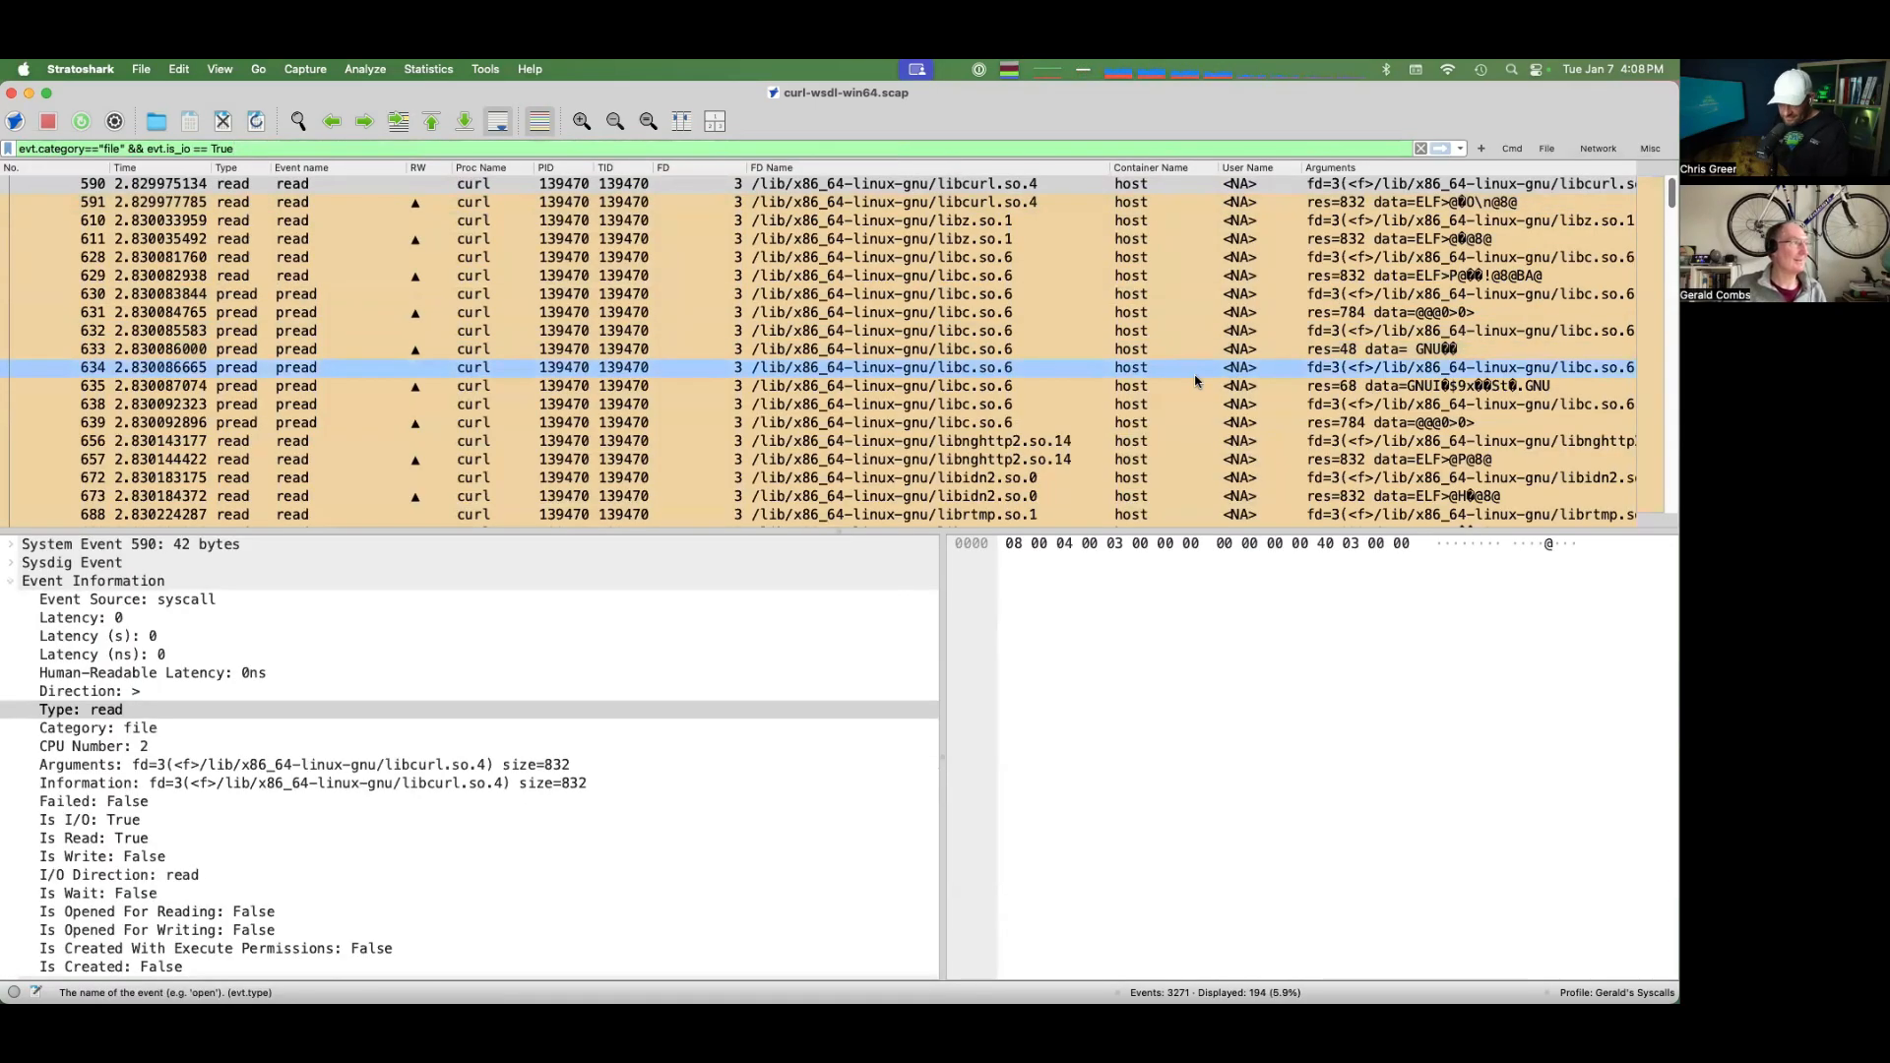
{"action": "left_click", "coordinate": [1587, 152]}
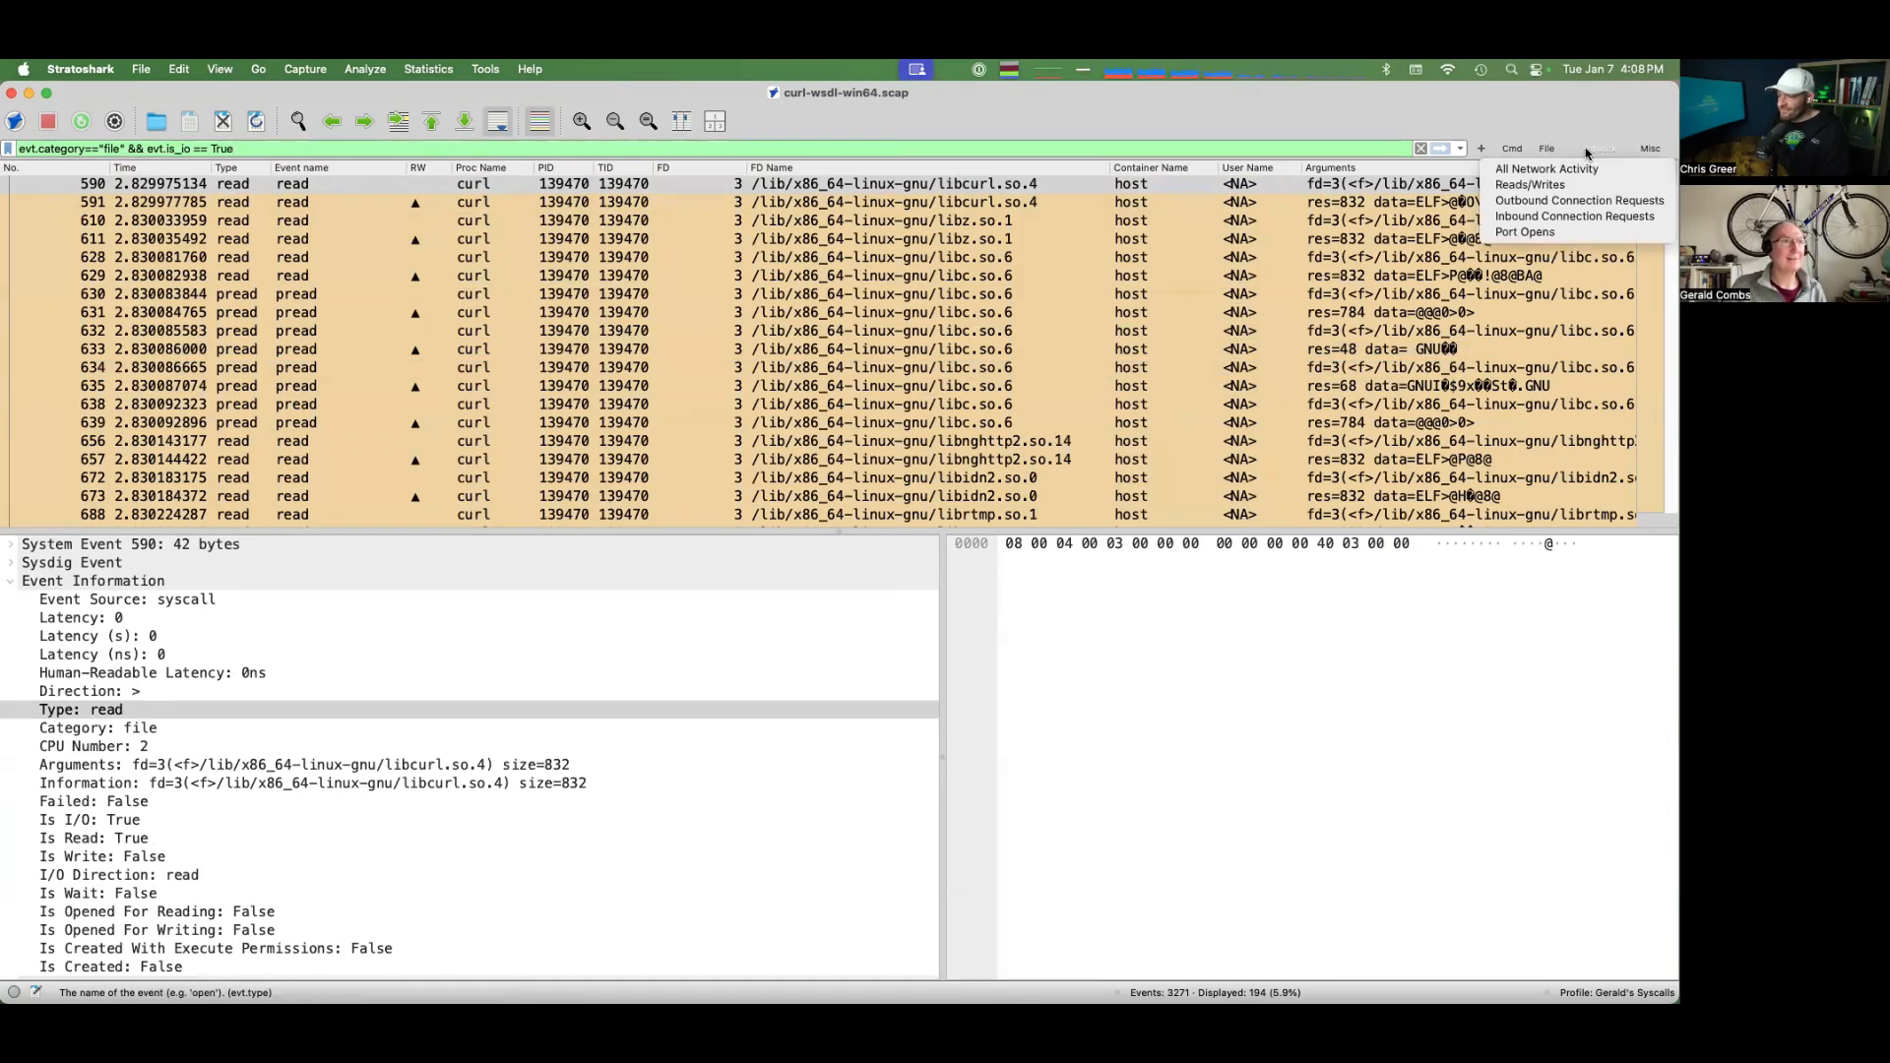
{"action": "left_click", "coordinate": [1577, 201]}
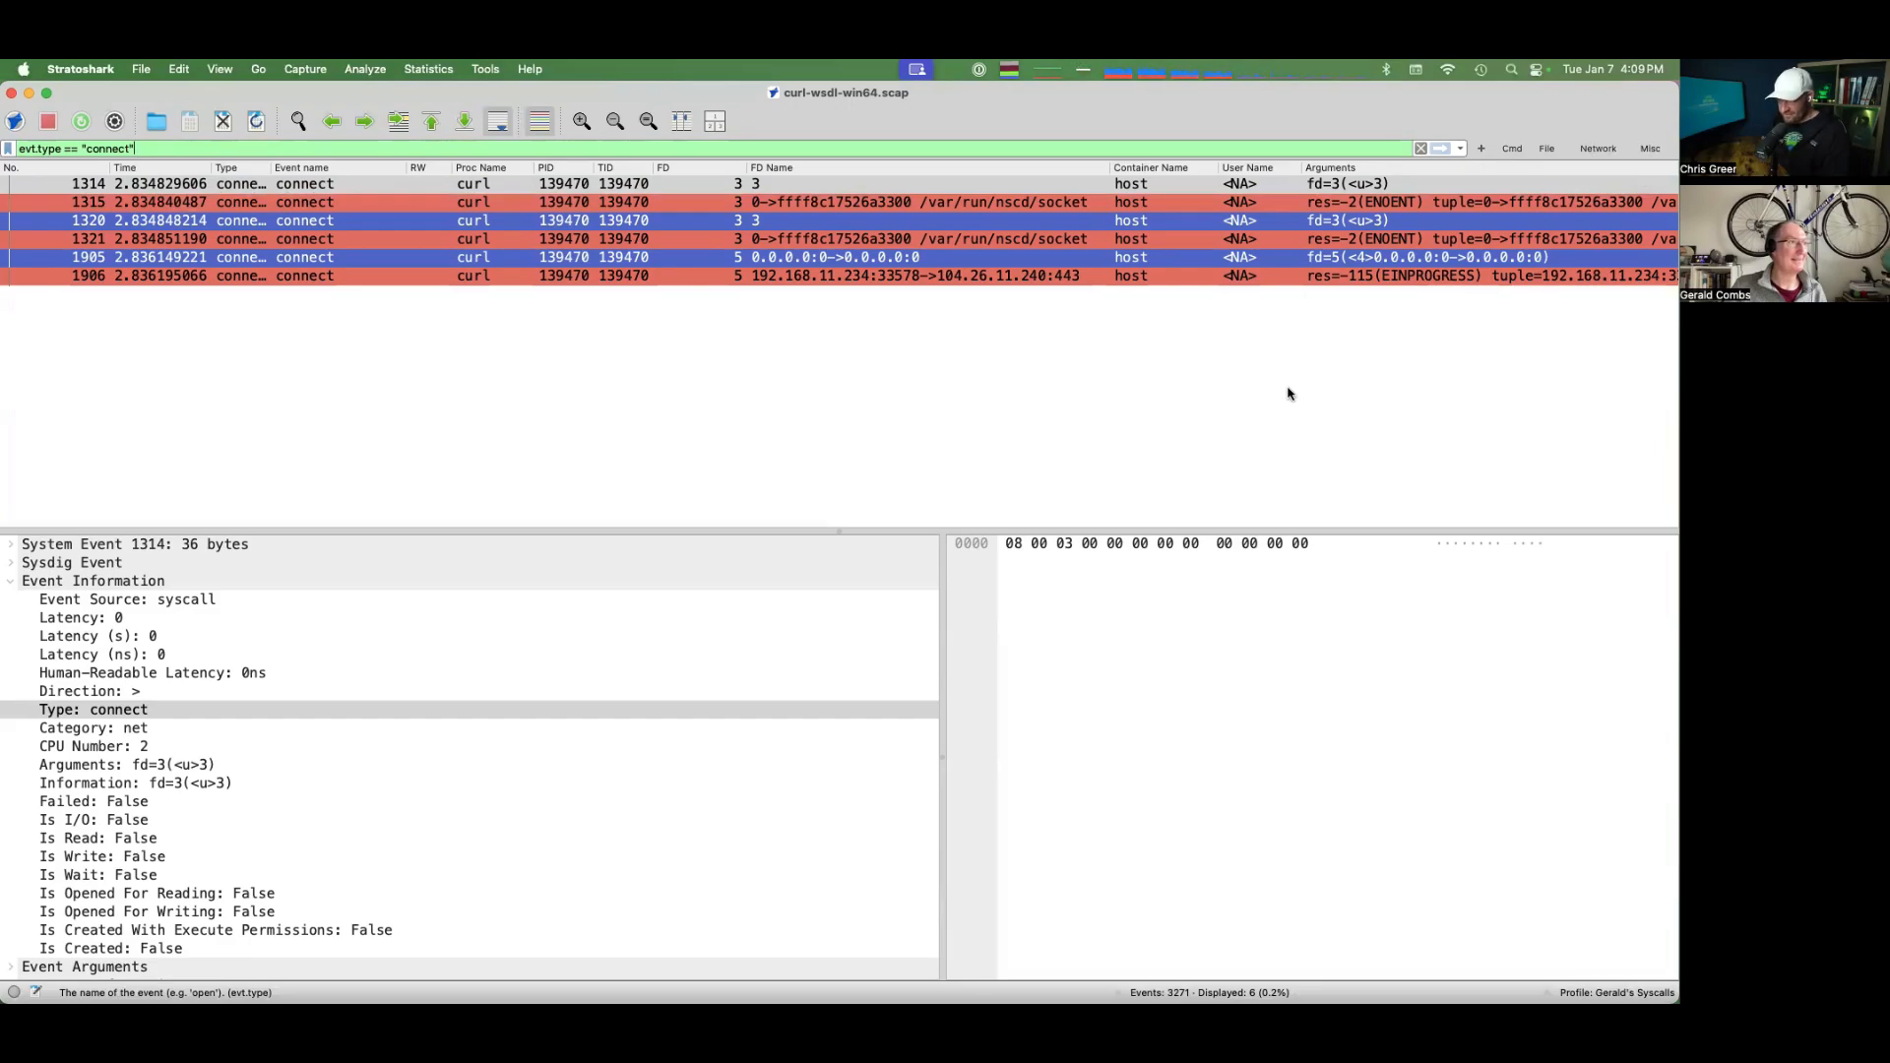
Filter the capture with the predefined Process/Thread Creation filter from the Misc group
{"action": "left_click", "coordinate": [1652, 147]}
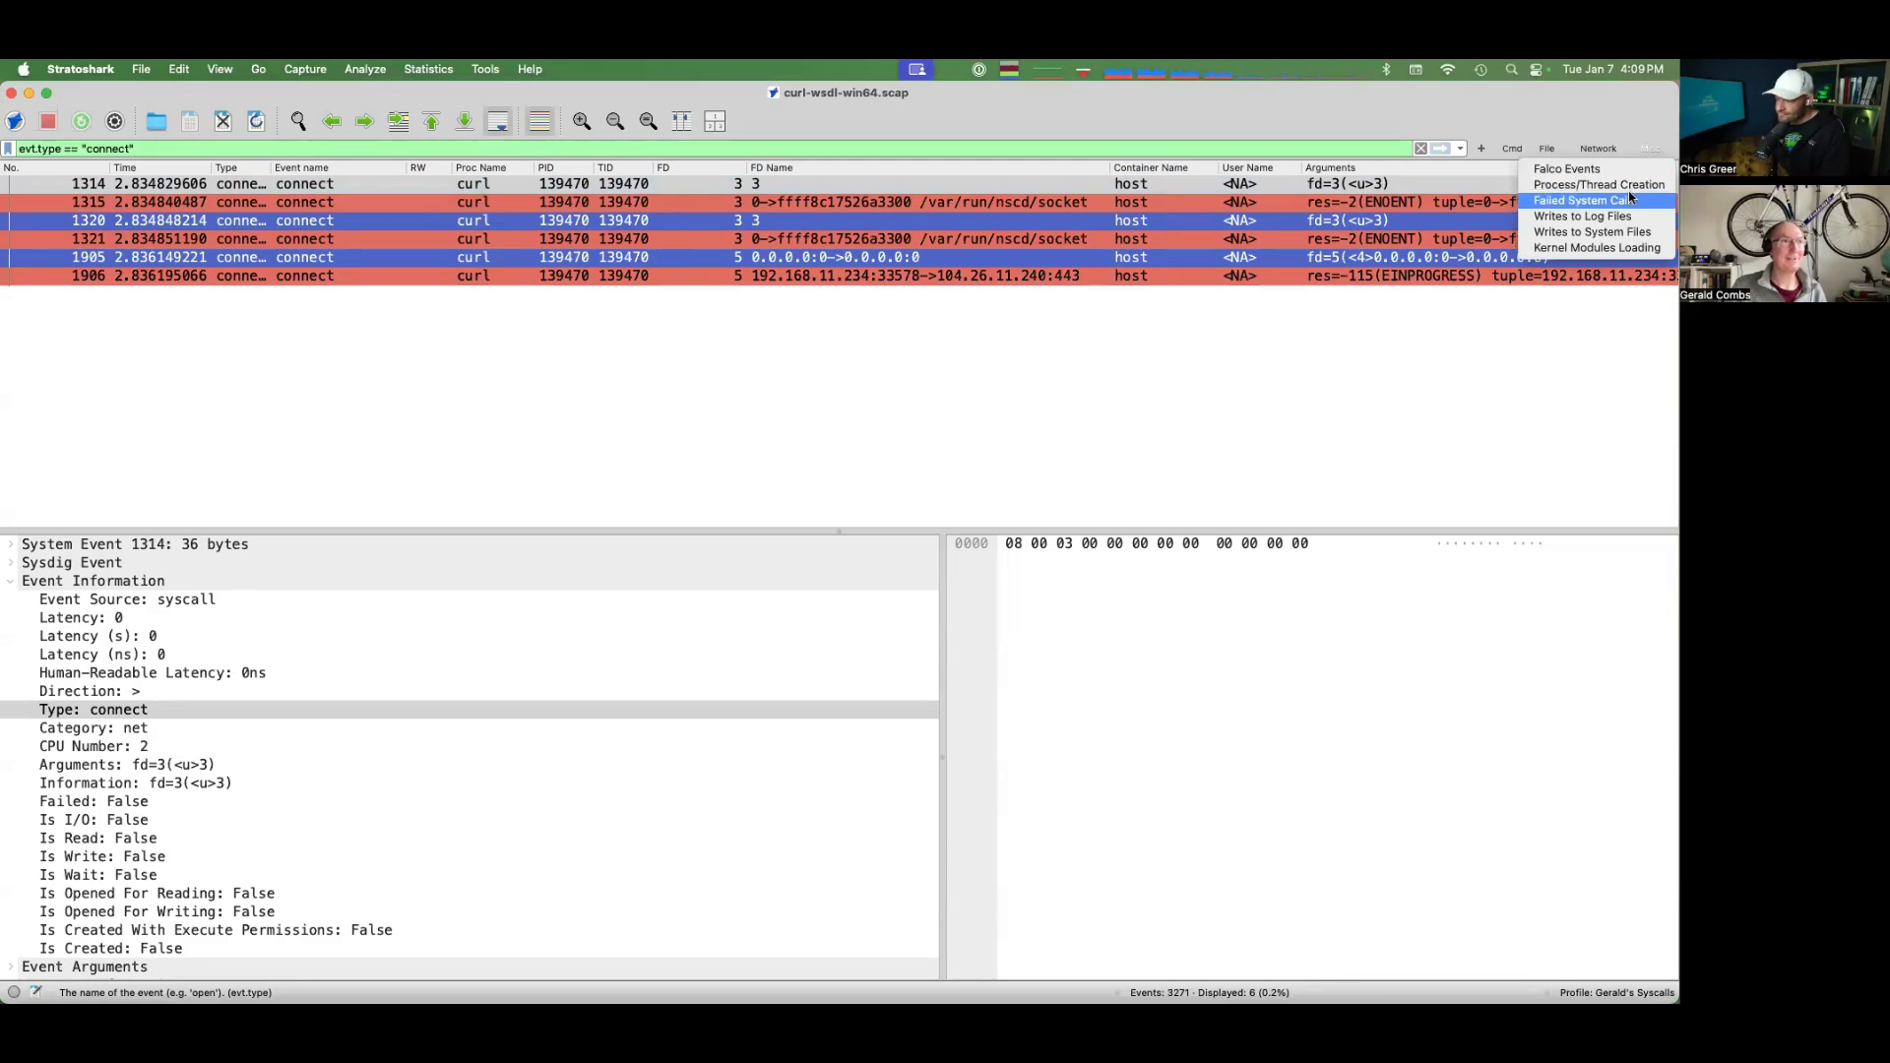
{"action": "left_click", "coordinate": [1632, 187]}
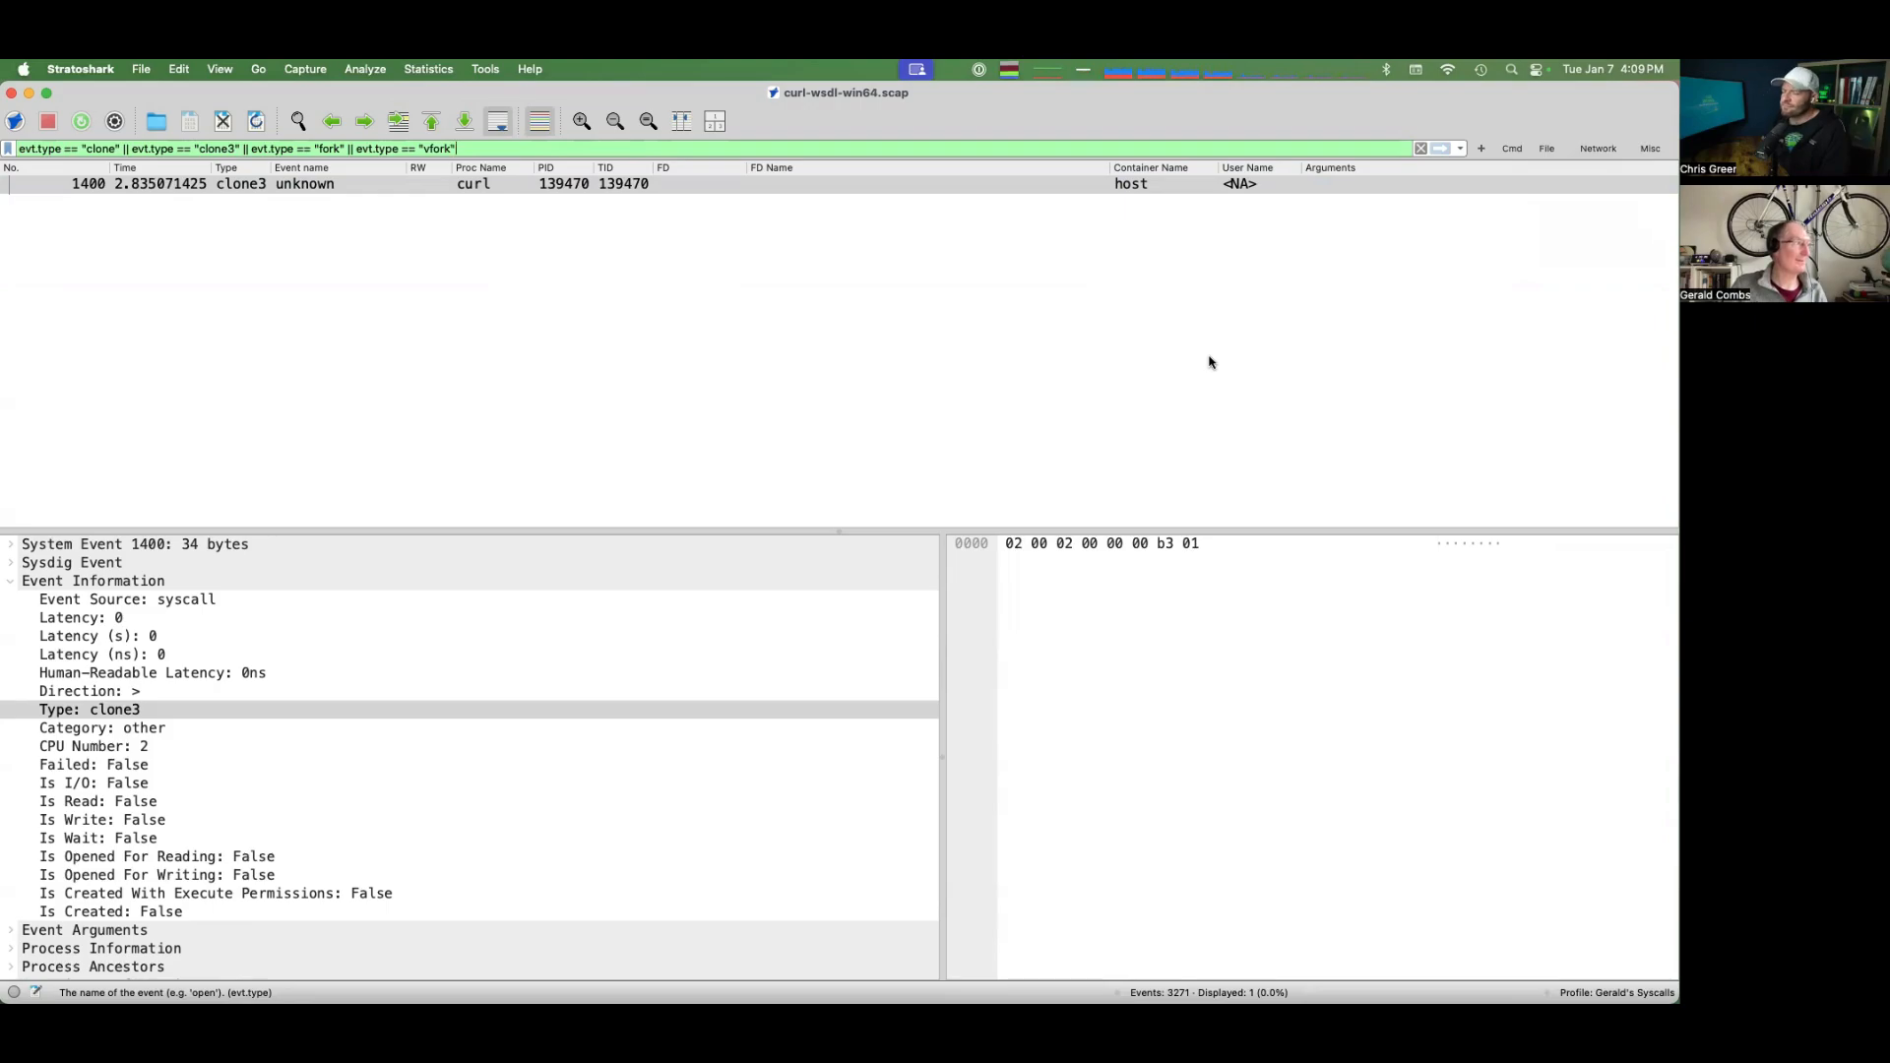
{"action": "left_click", "coordinate": [1652, 149]}
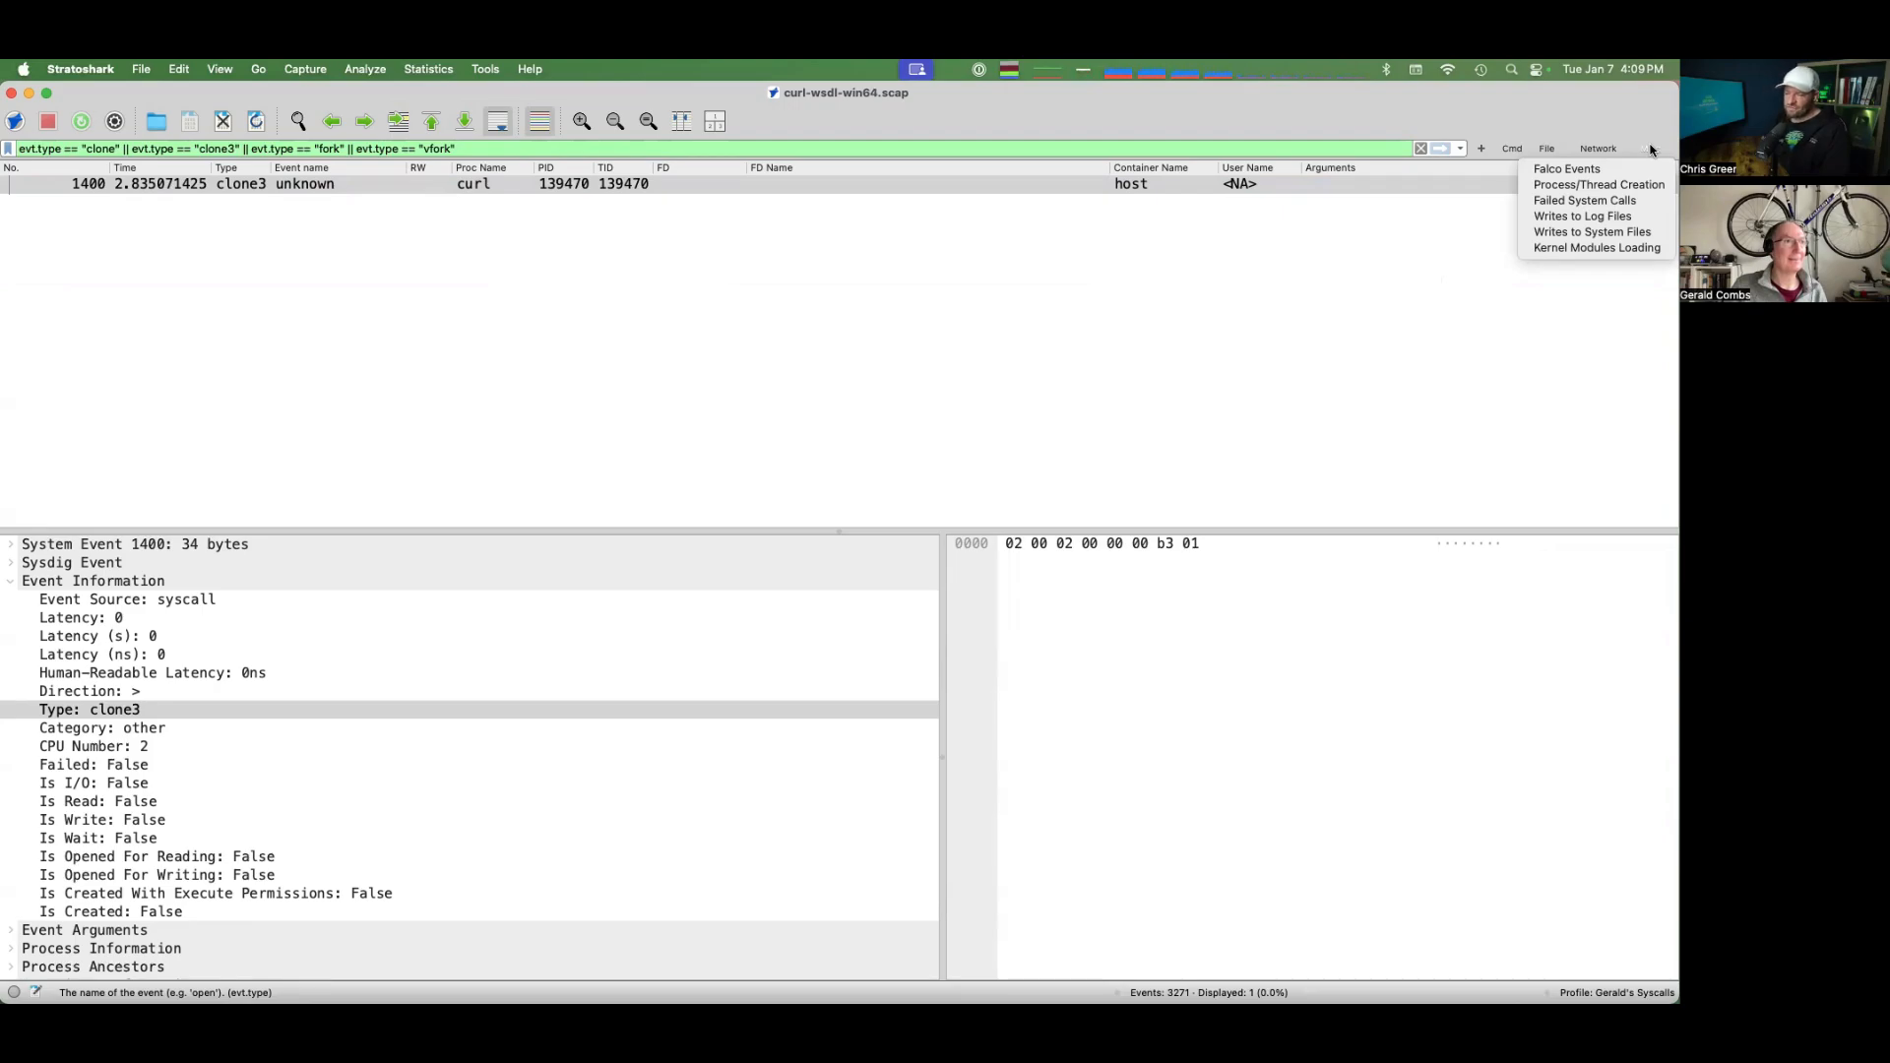
{"action": "left_click", "coordinate": [1651, 149]}
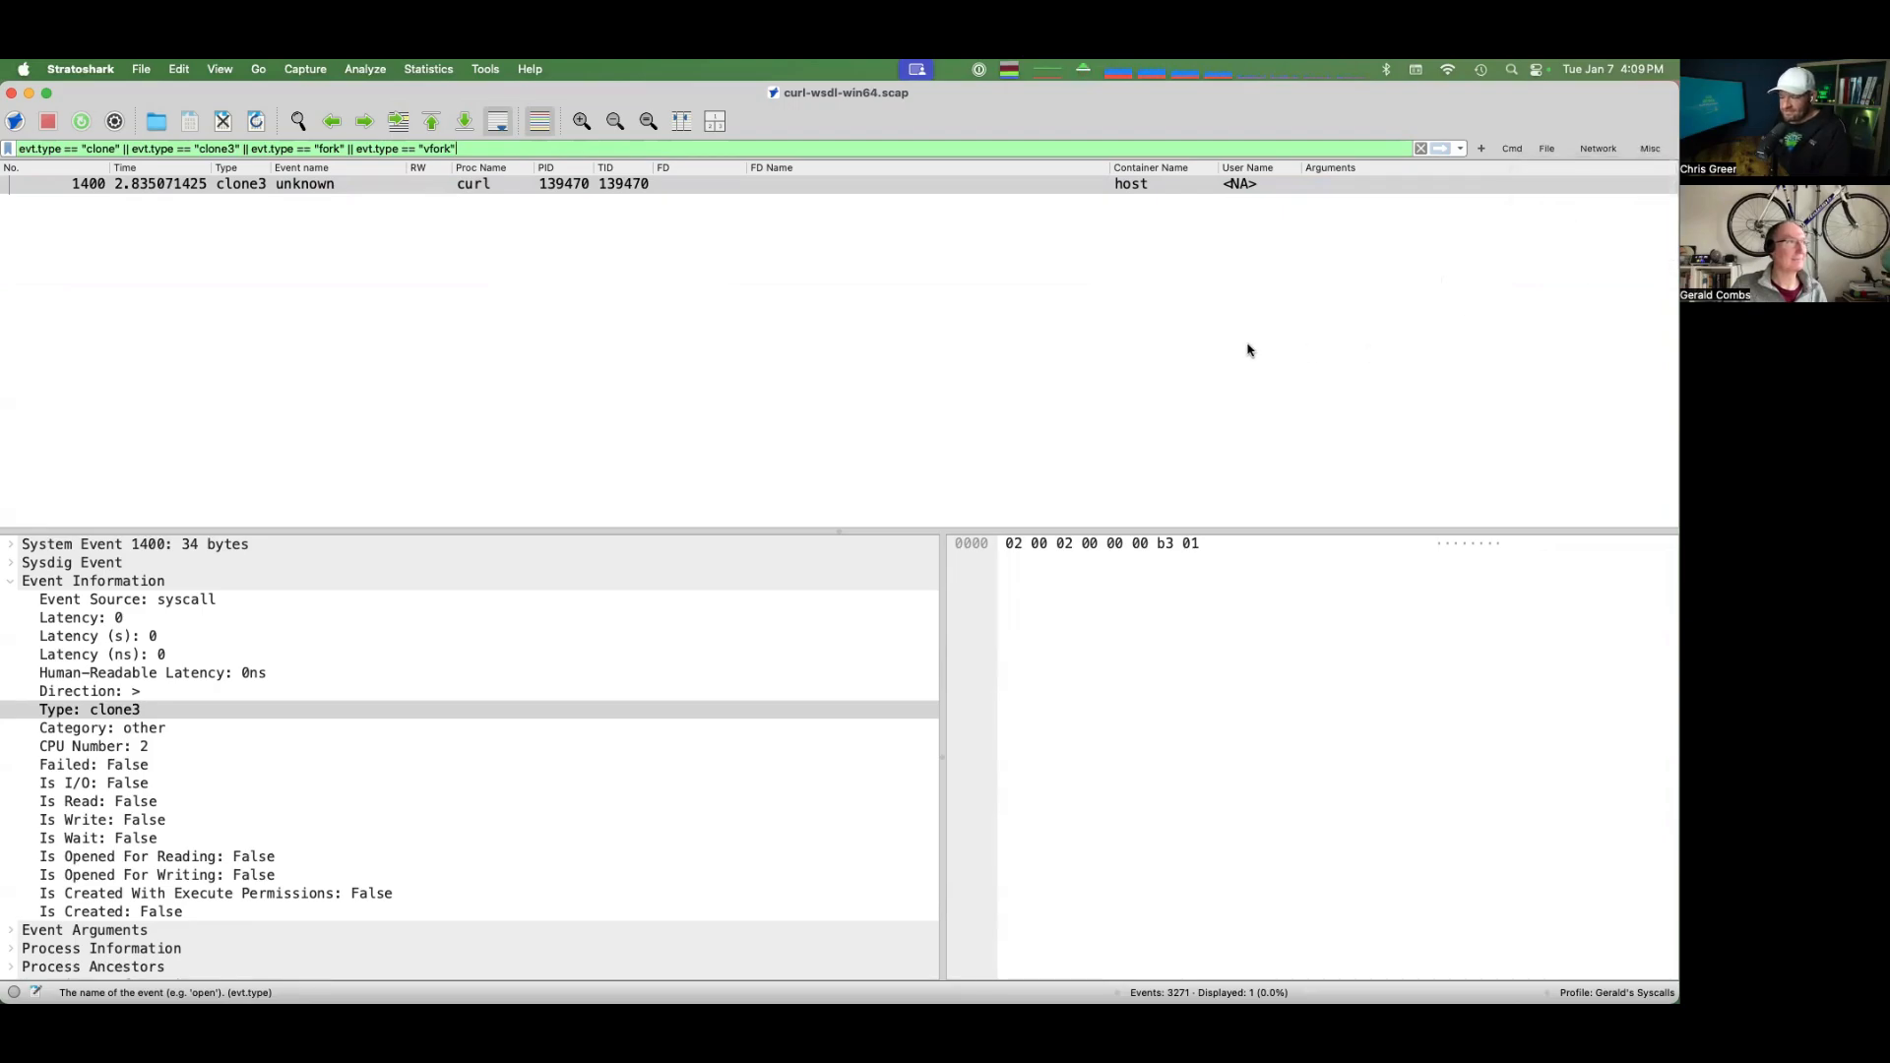